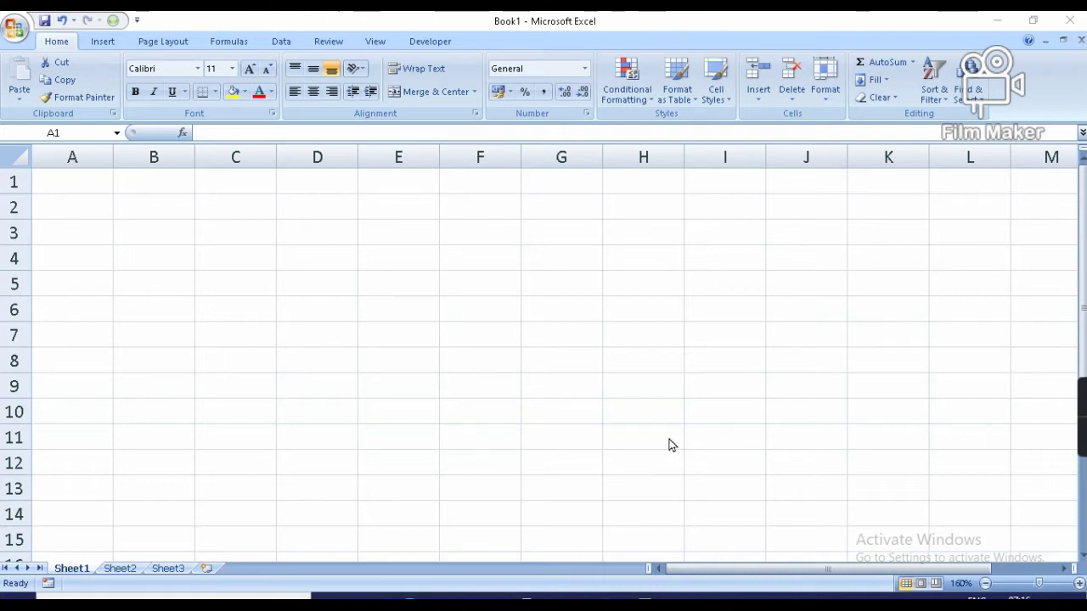
Merge and centre A1:L1 and enter the title 'BANKING SYSSTEM'
click(57, 178)
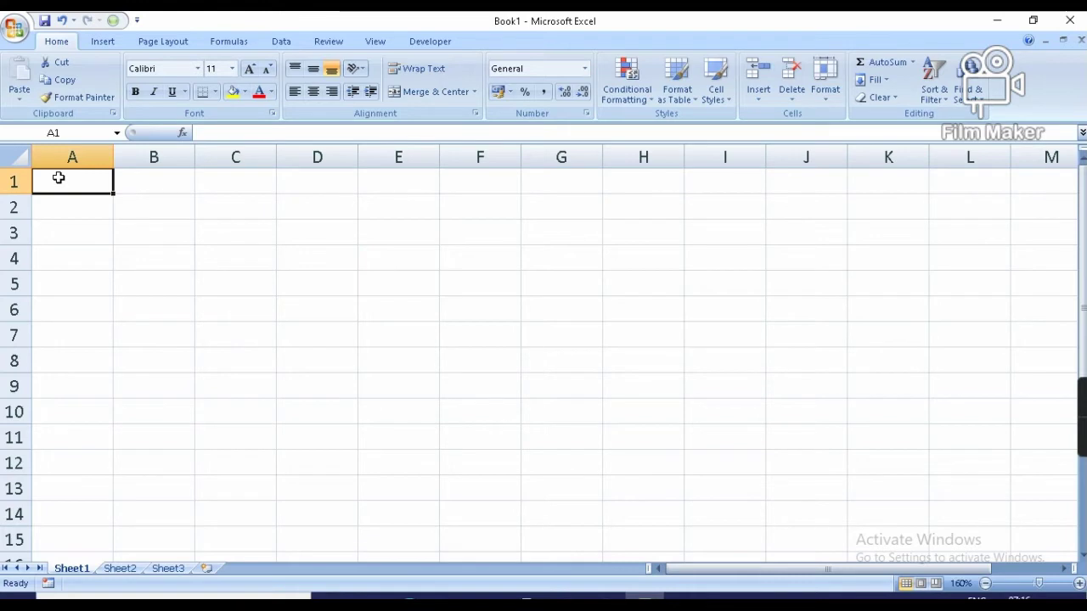
key(shift+Right)
key(shift+Right)
key(shift+Right)
key(shift+Right)
key(shift+Right)
key(shift+Right)
key(shift+Right)
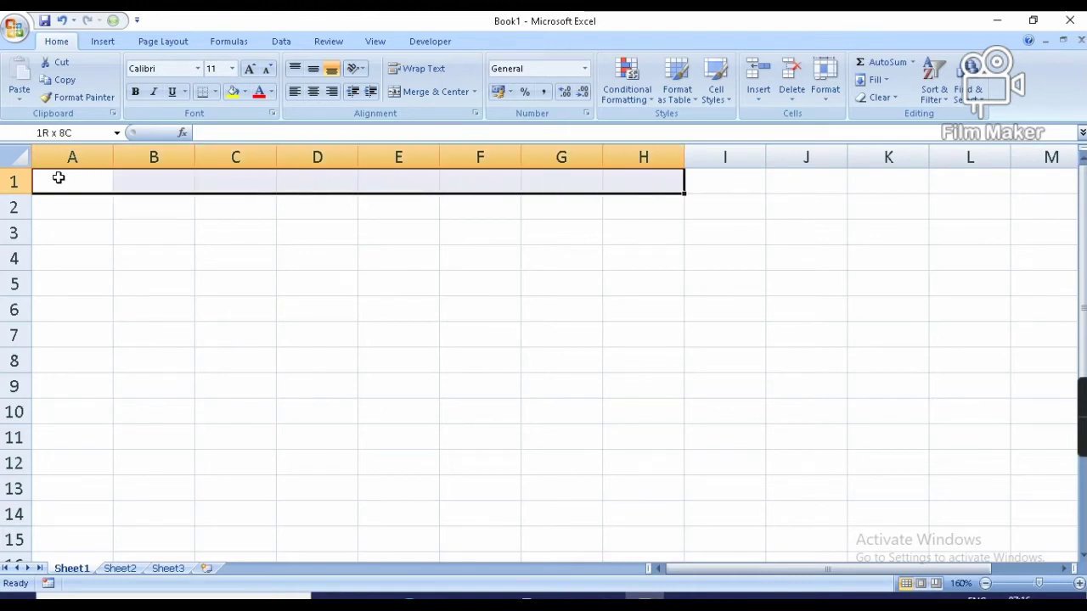
key(shift+Right)
key(shift+Right)
key(shift+Right)
key(shift+Right)
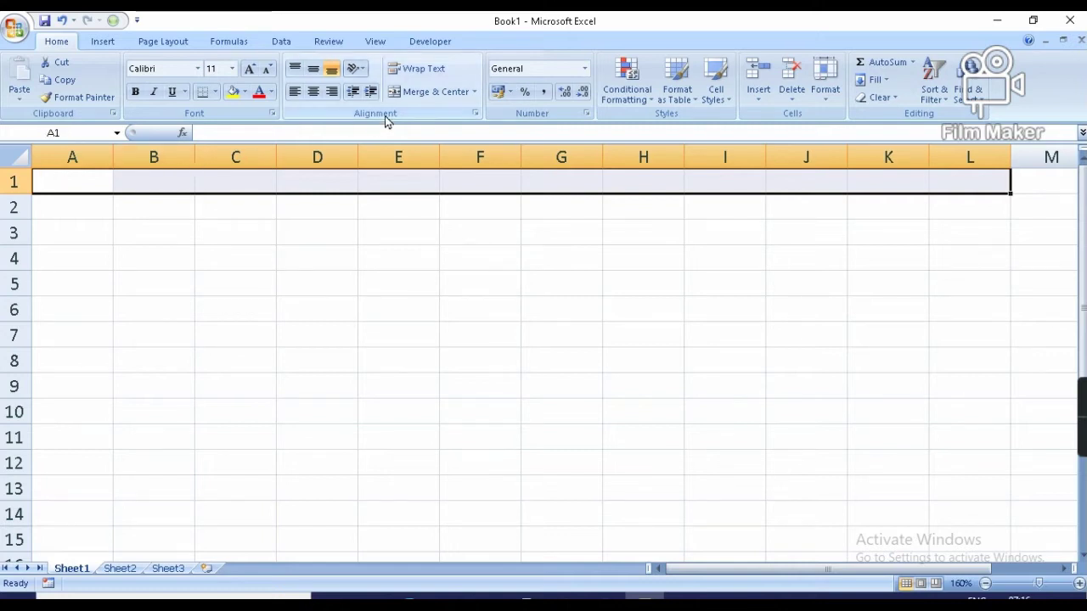
click(424, 94)
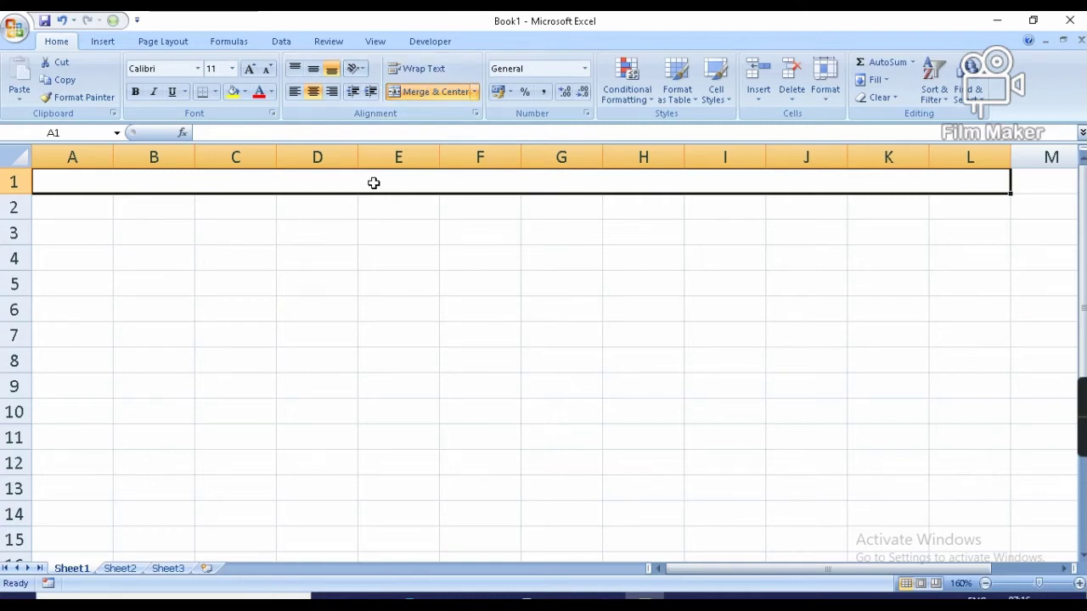
text(BANKING SYSSTEM)
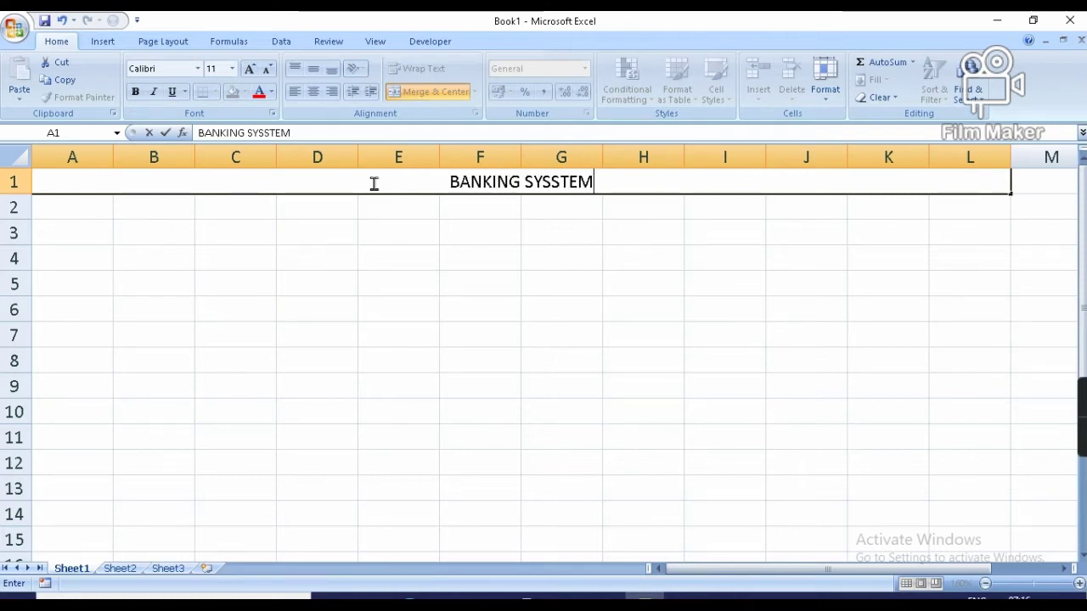
click(93, 202)
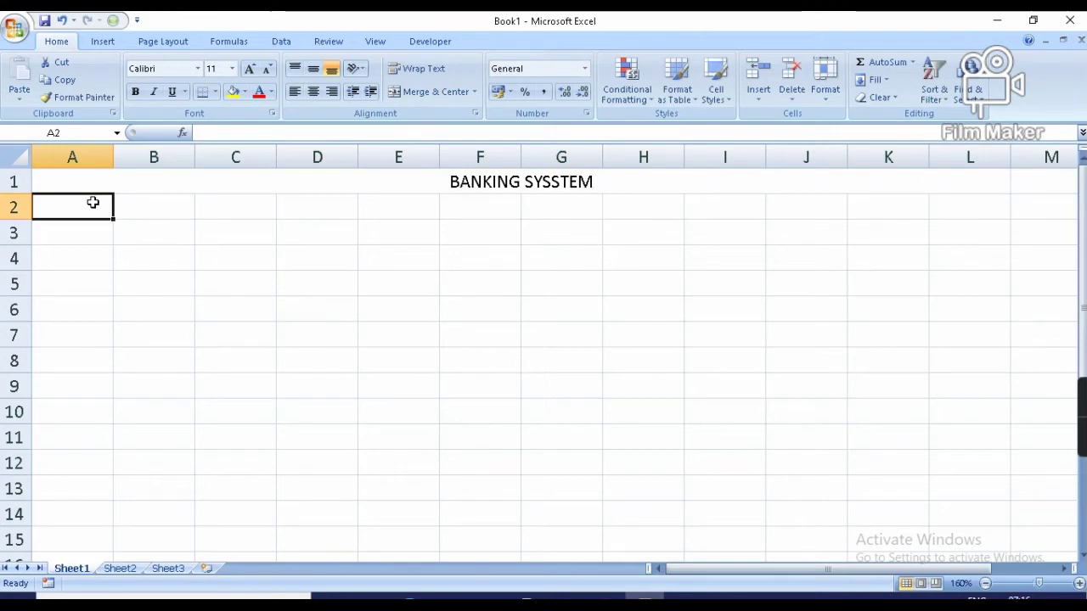
Enter the headers SL NO., A/C NO. and A/C HOLDER NAME in cells A2, B2 and C2
text(S)
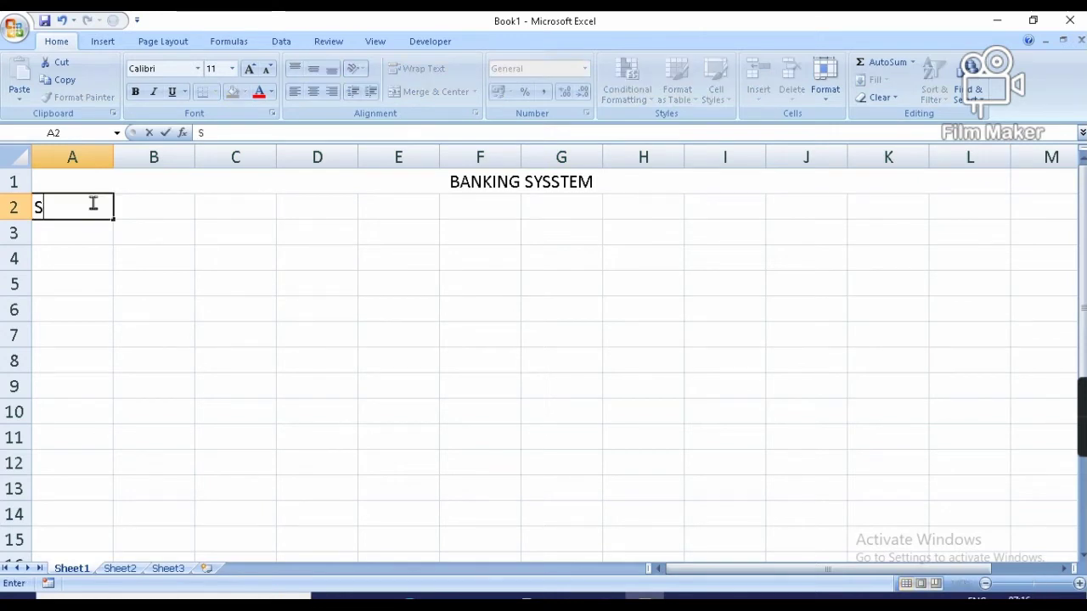
text(L NO.)
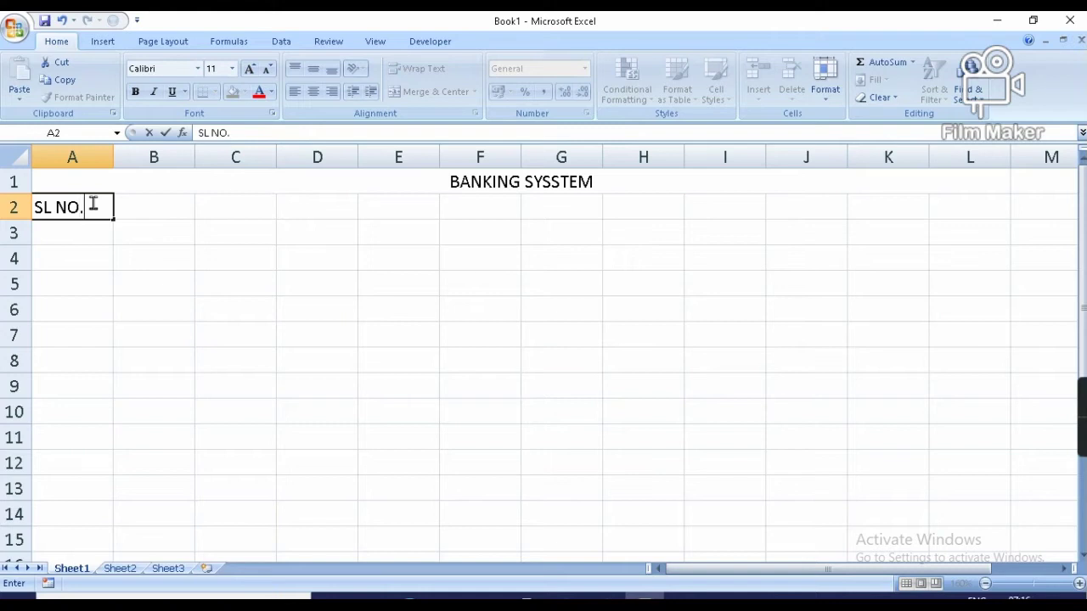
click(161, 203)
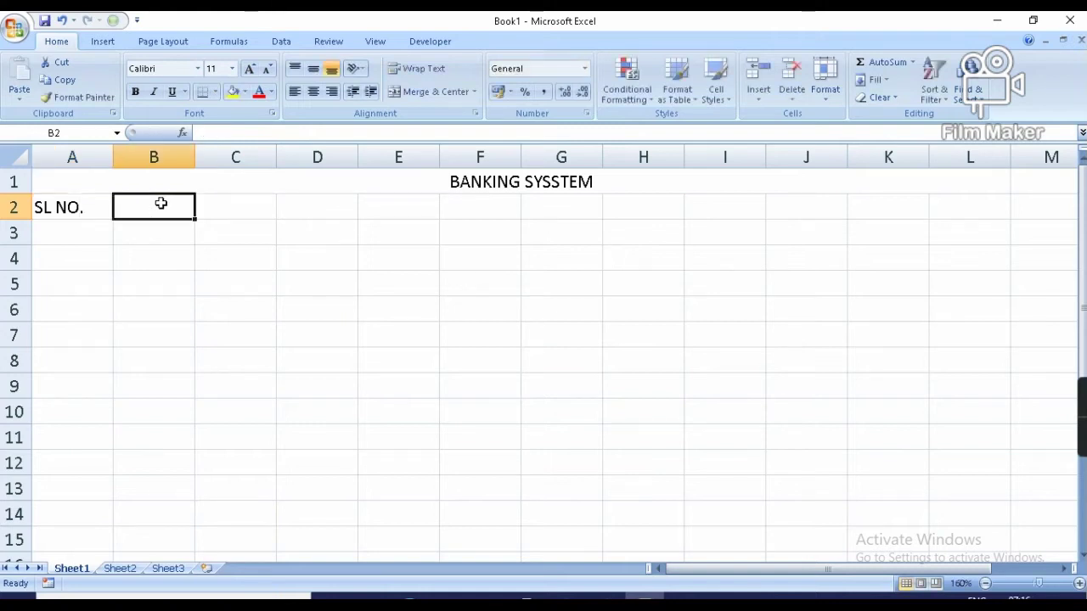
text(A)
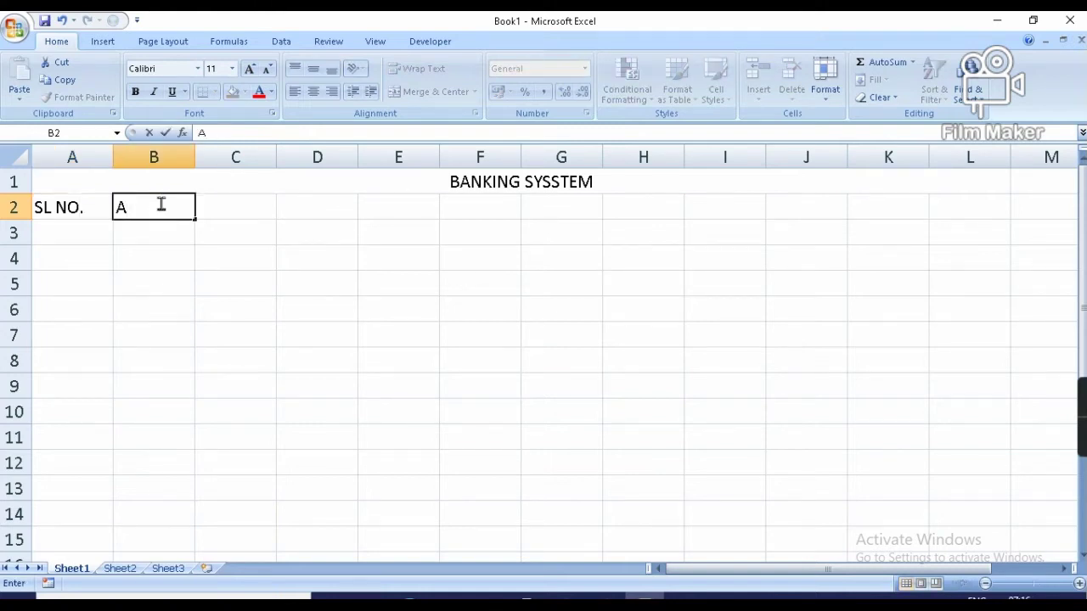
text(/C NO.)
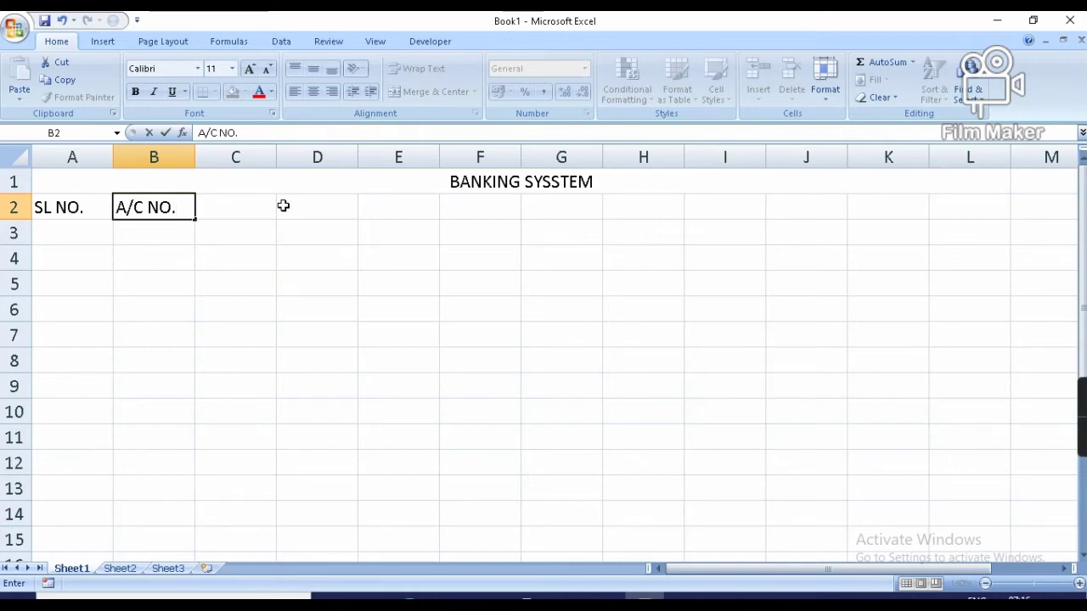
click(238, 203)
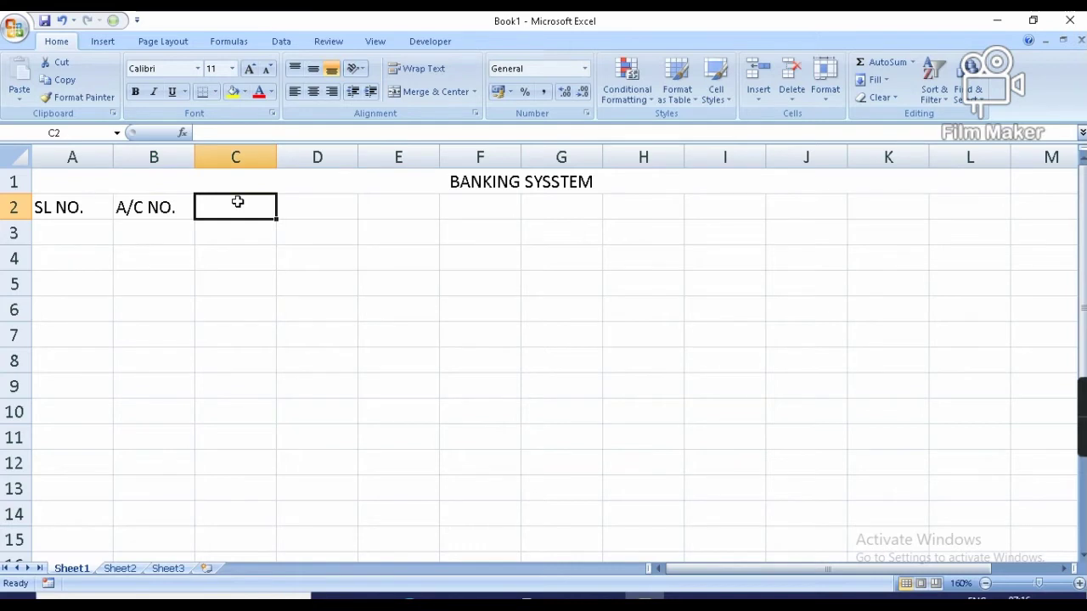
text(A/C HOLDER NAME)
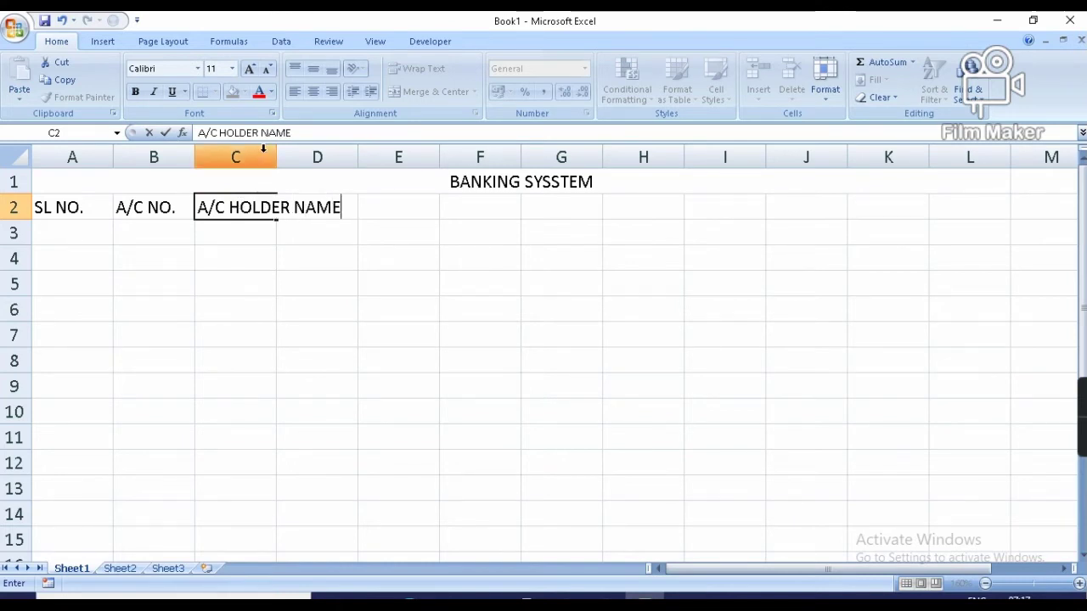
click(261, 151)
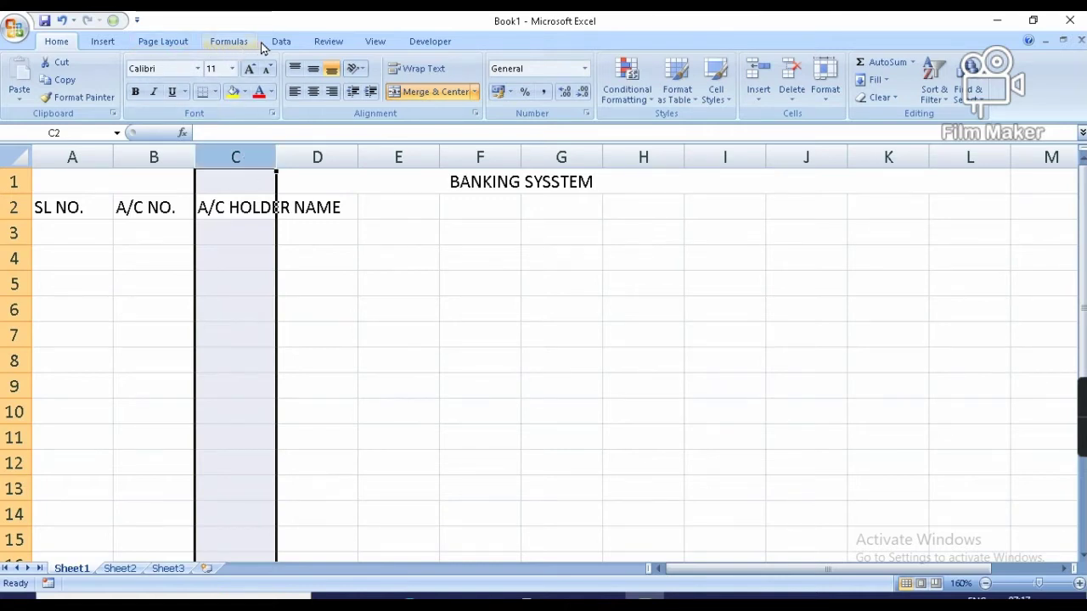
Wrap column C and widen it so A/C HOLDER NAME fits on two lines, auto-fitting row 2
click(431, 75)
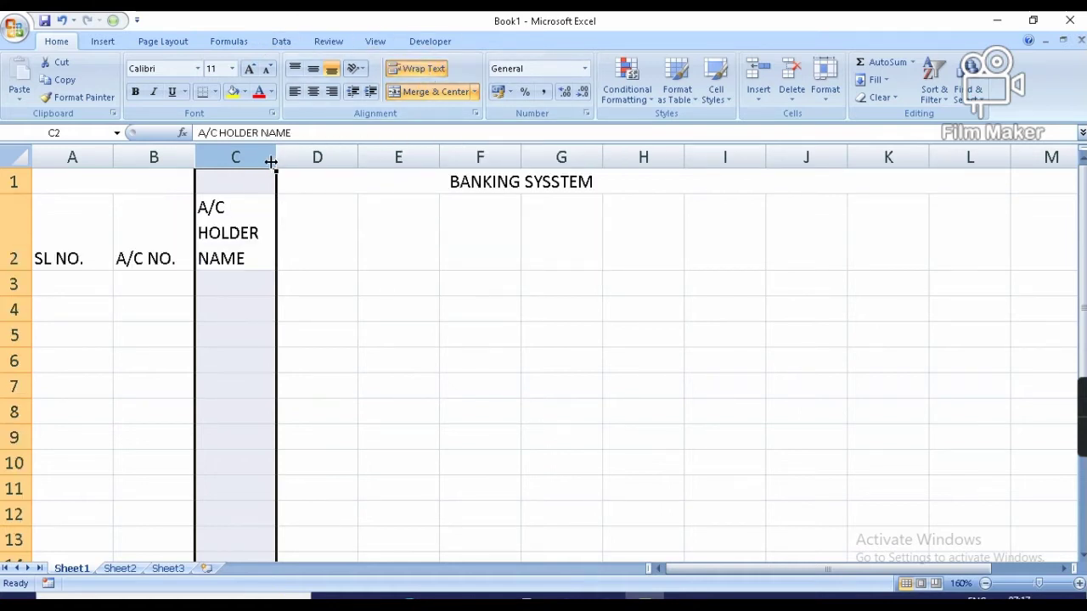
drag(276, 159, 303, 159)
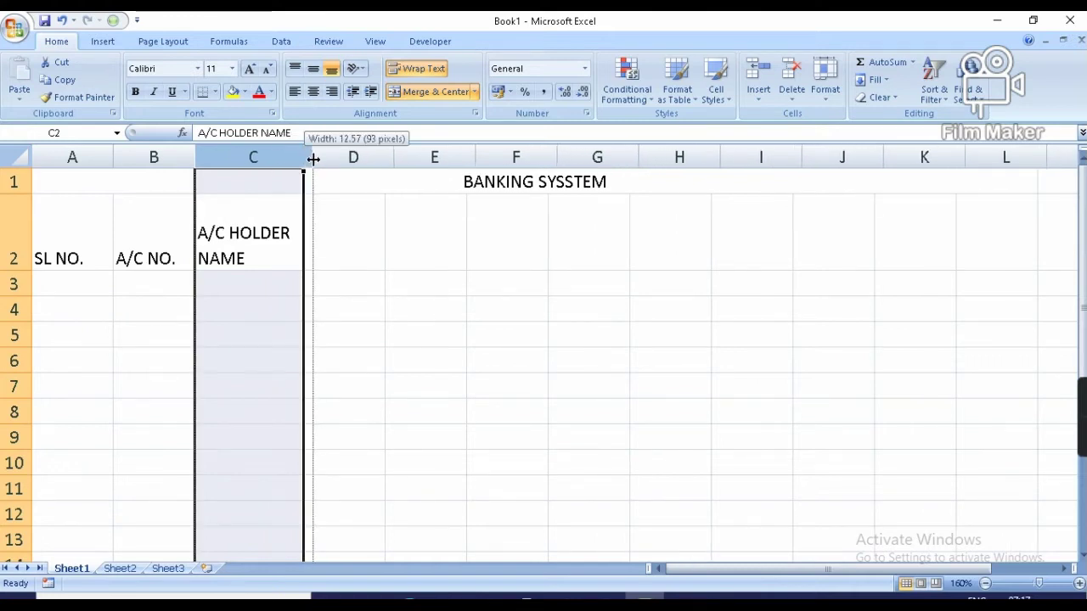
drag(303, 158, 313, 158)
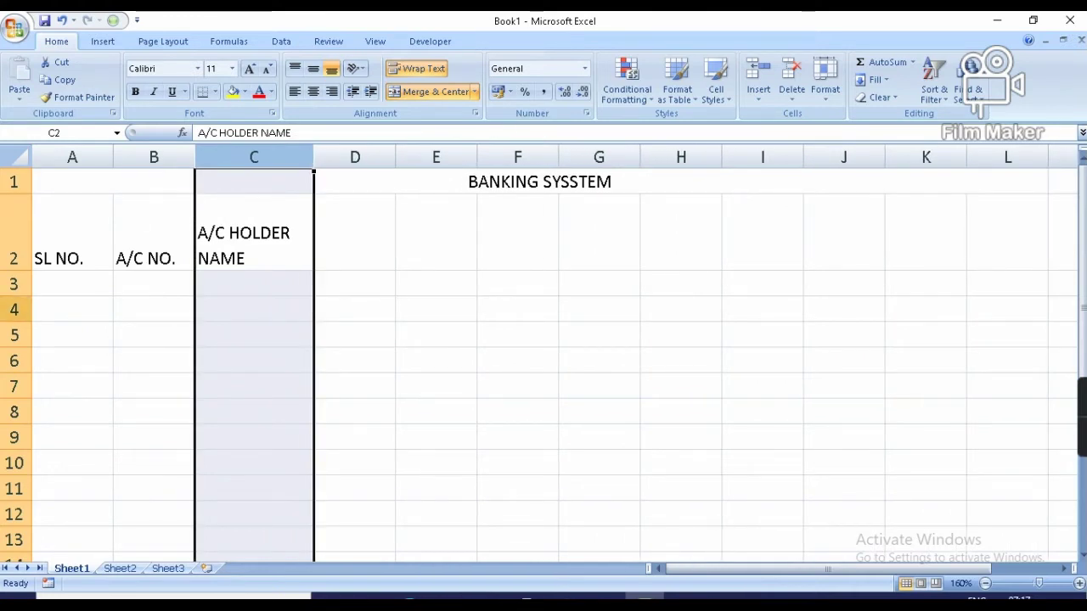
double_click(15, 271)
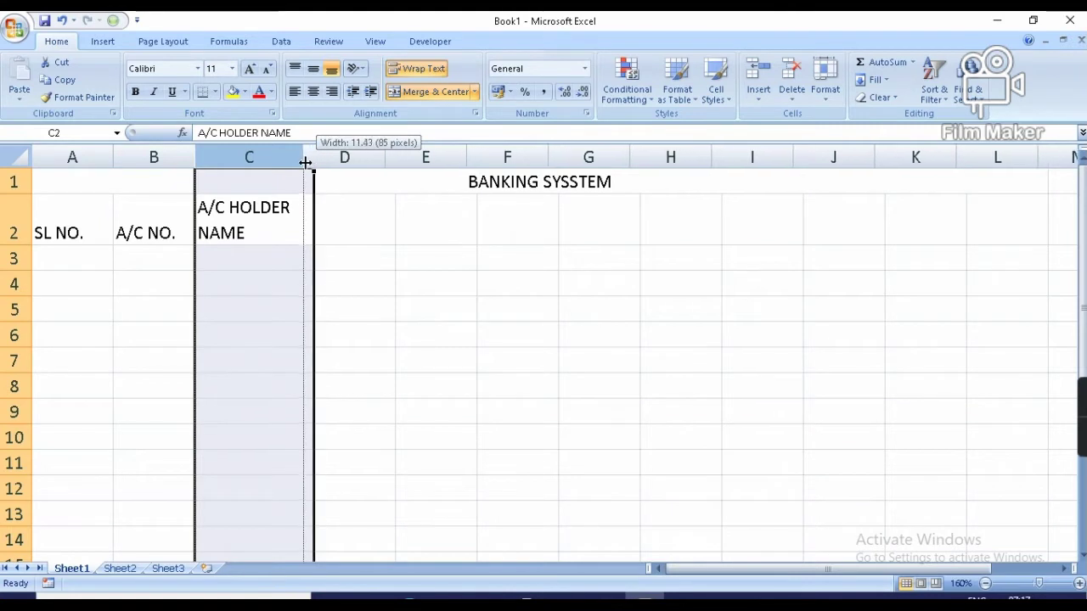
drag(315, 161, 299, 164)
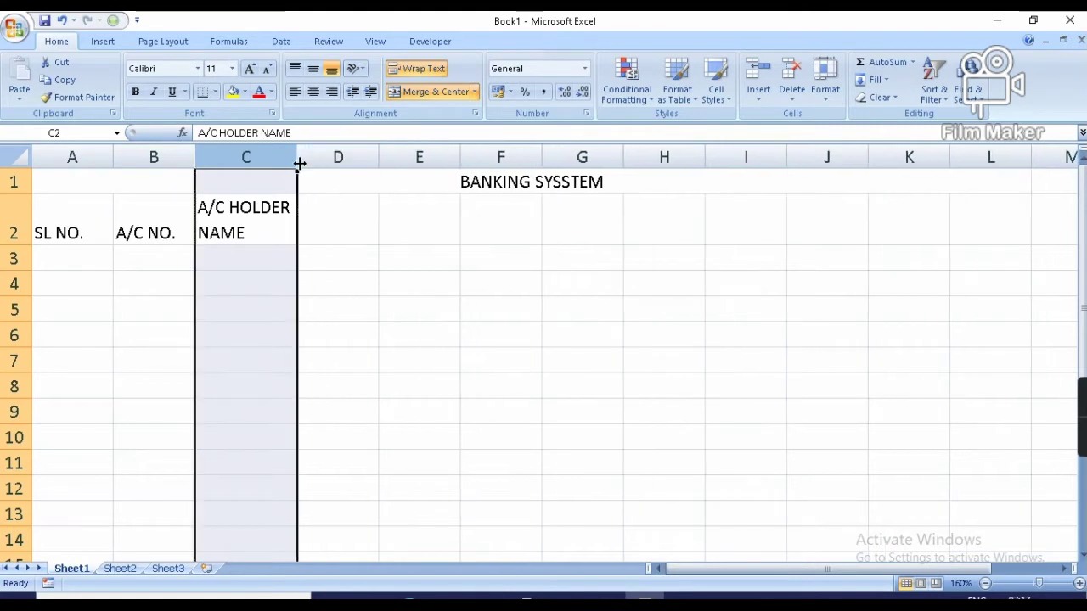
click(327, 224)
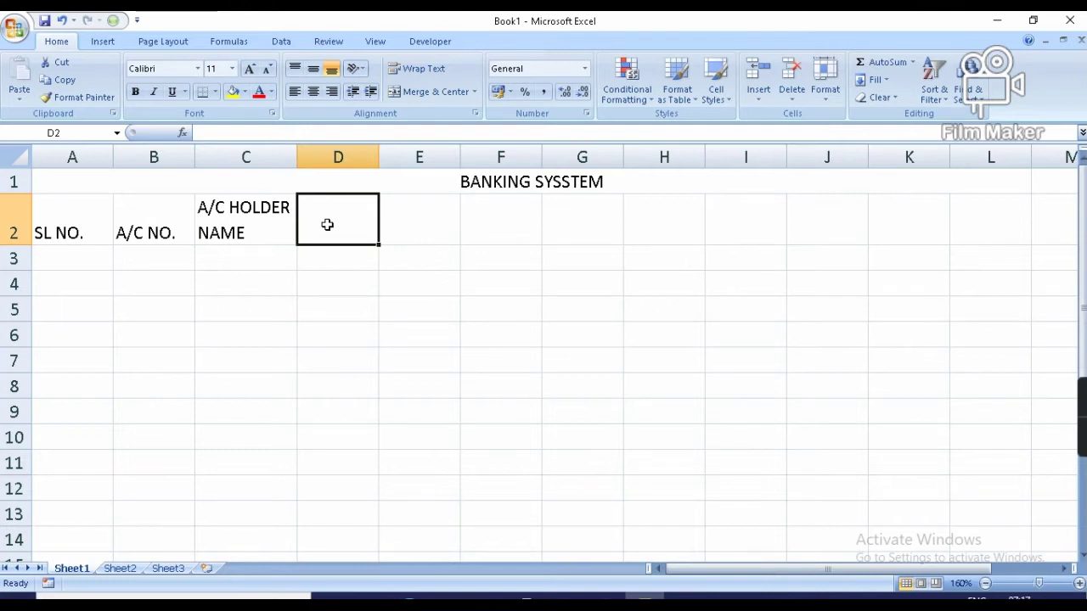
Add a wrapped STARTING YEAR header in D2 and shorten row 2 to two lines
text(STARTING)
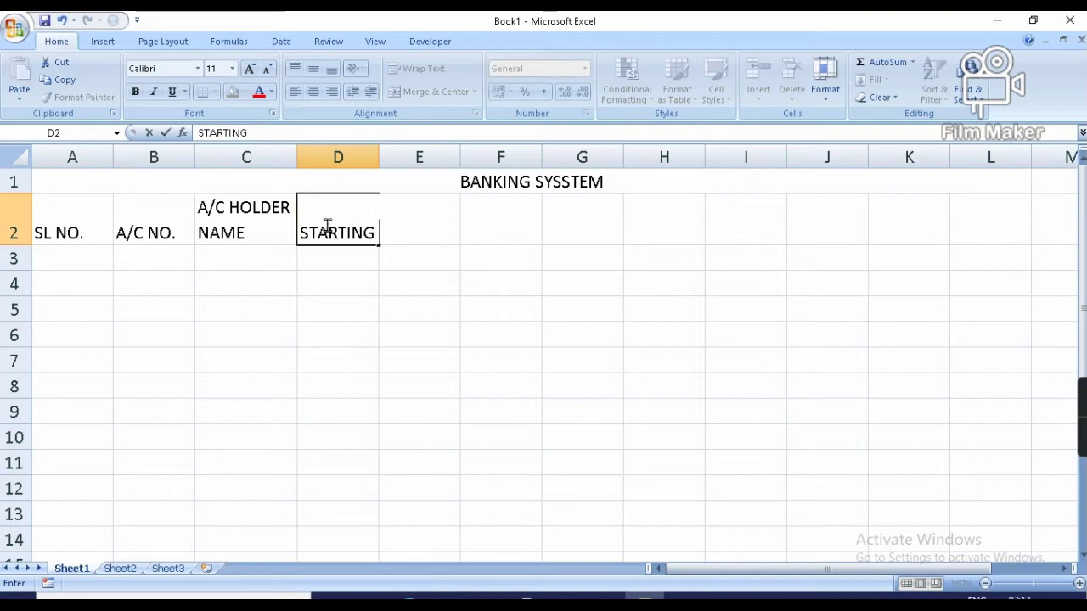
text( YEAR)
click(359, 217)
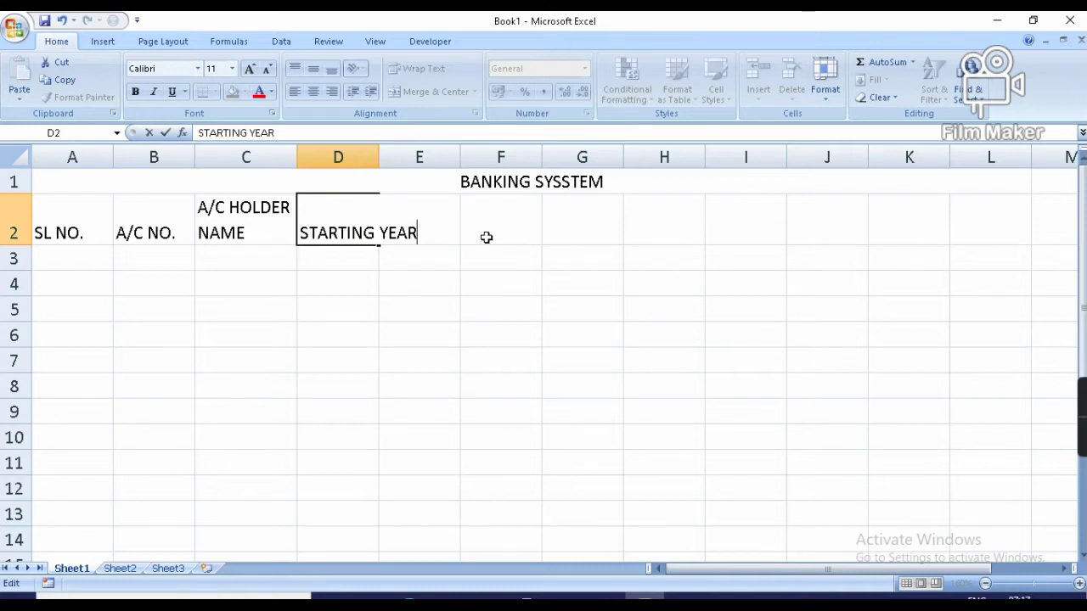
click(486, 237)
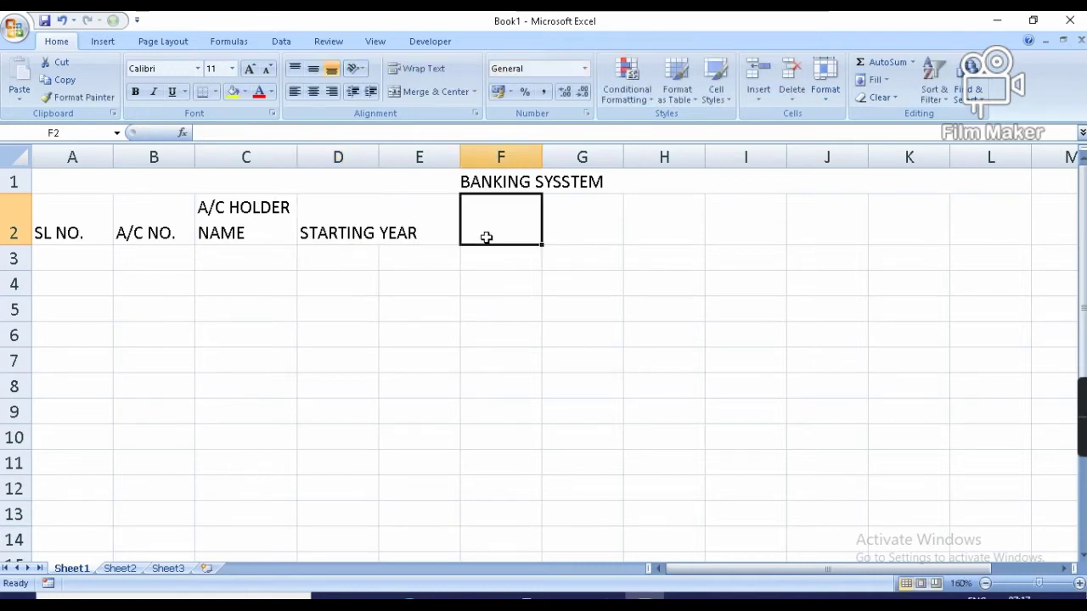
click(330, 223)
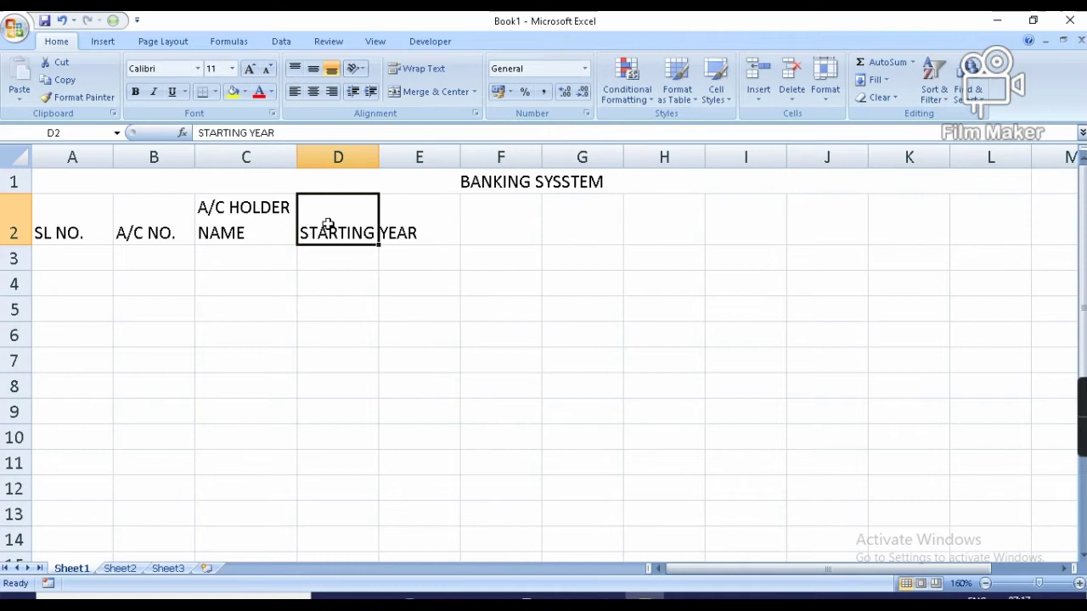
click(414, 77)
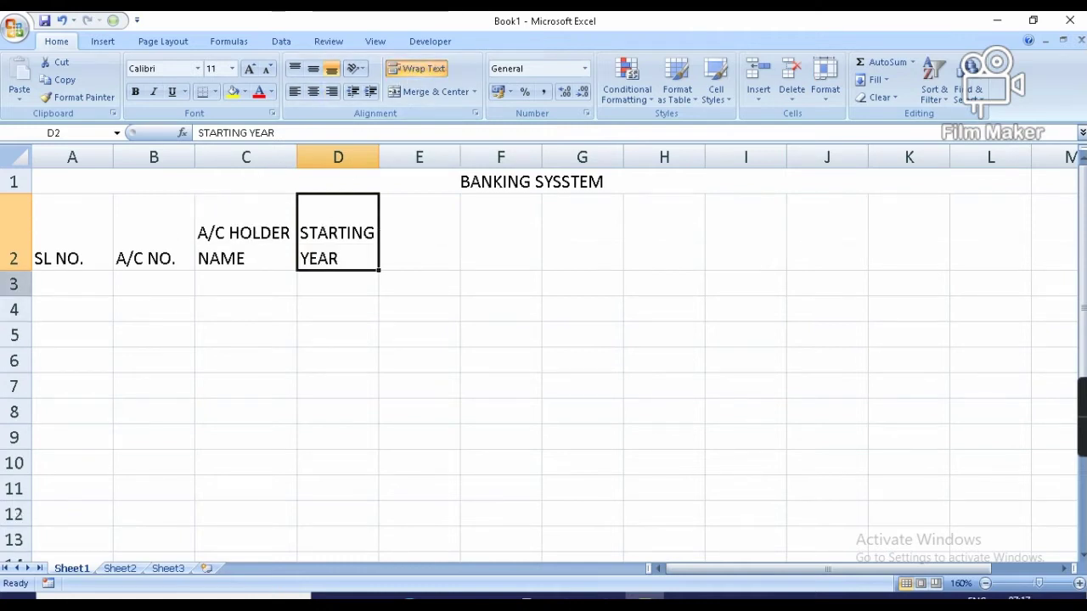
drag(16, 271, 19, 247)
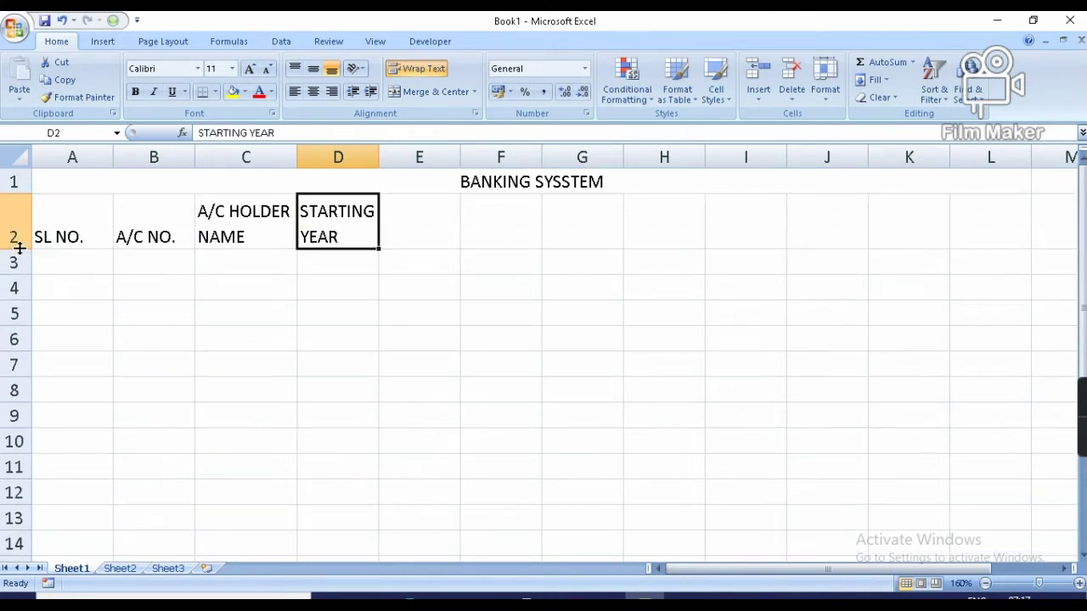
Add a wrapped MATURITY YEAR header in E2 and widen column E slightly
click(423, 224)
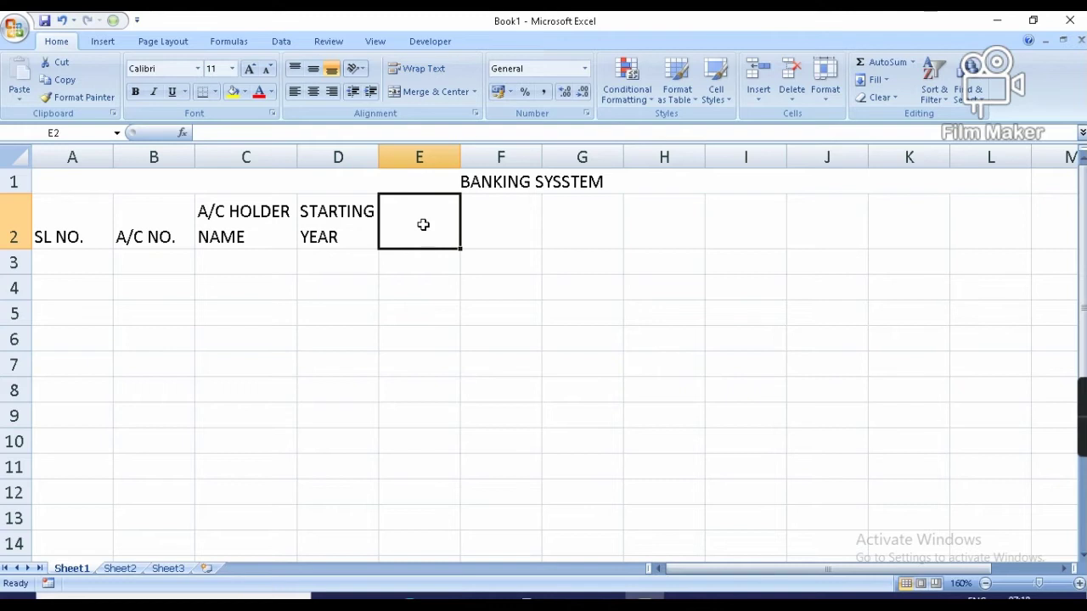
text(MATURITY )
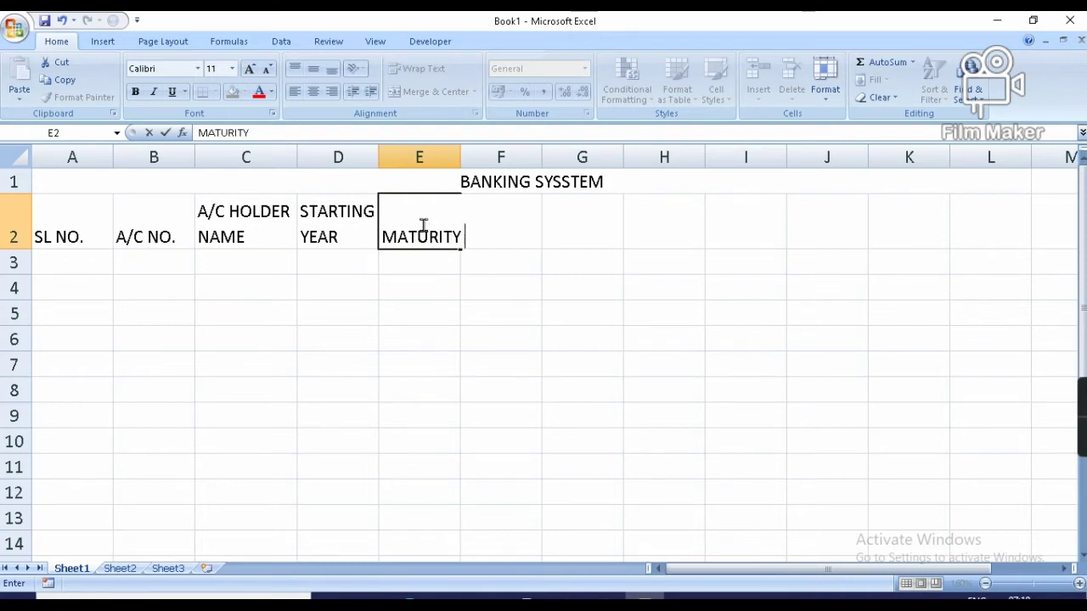
text(YEAR)
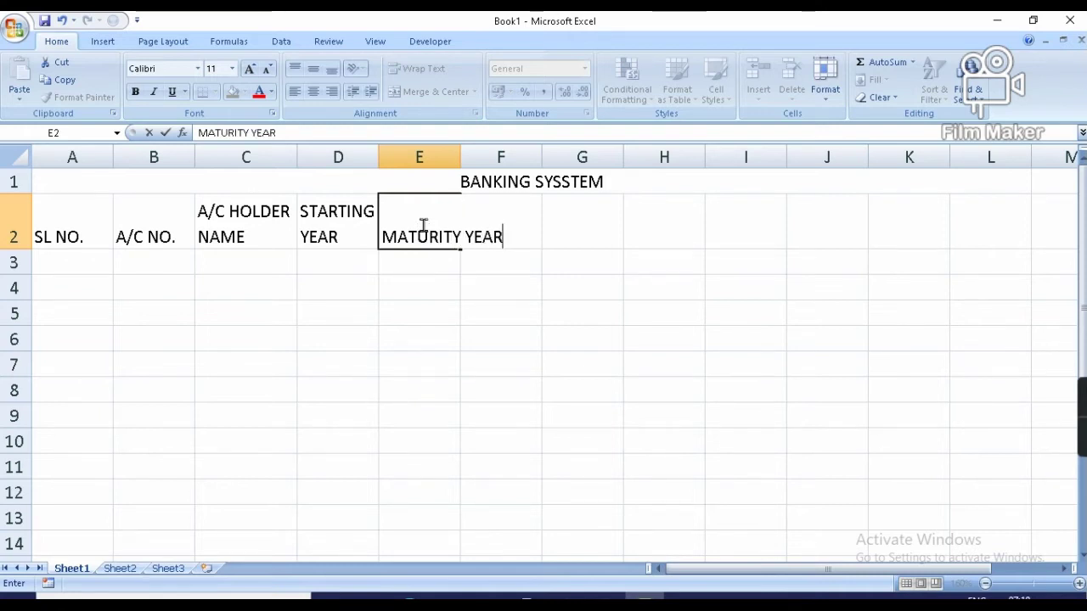
click(575, 286)
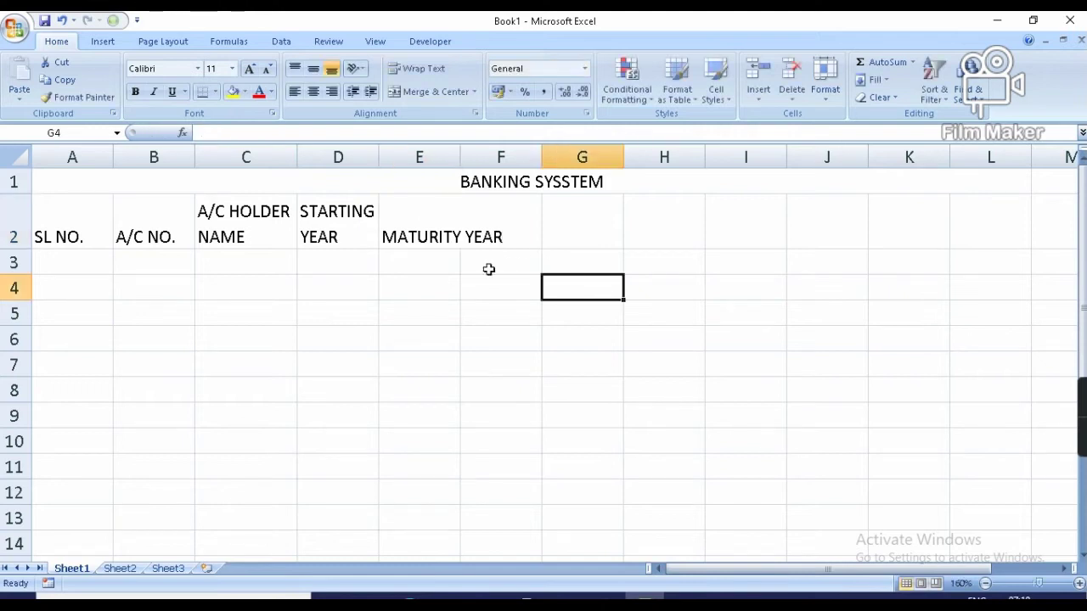
click(419, 236)
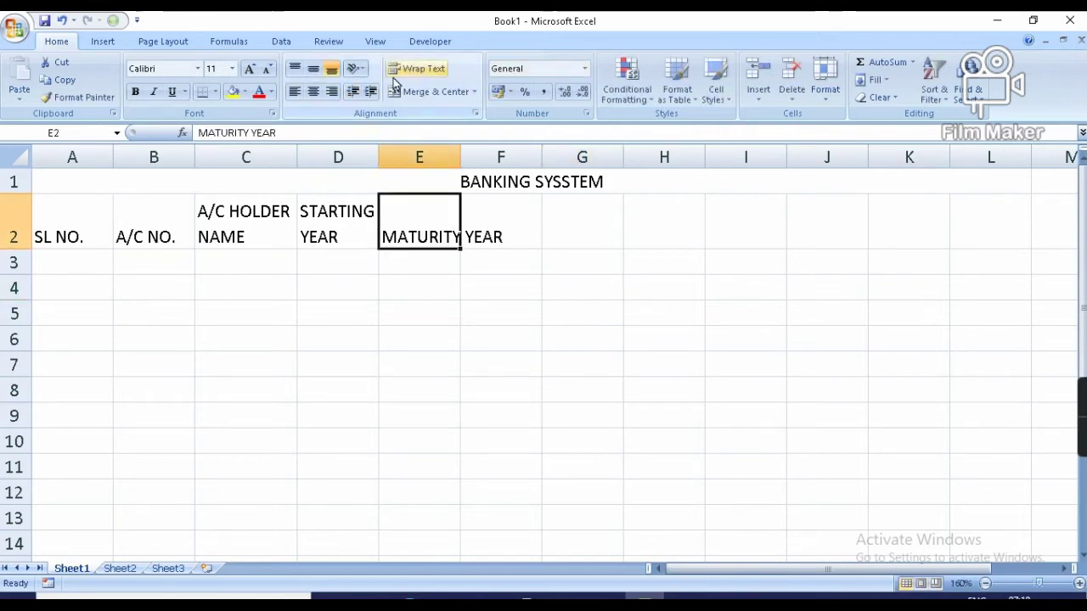
click(416, 73)
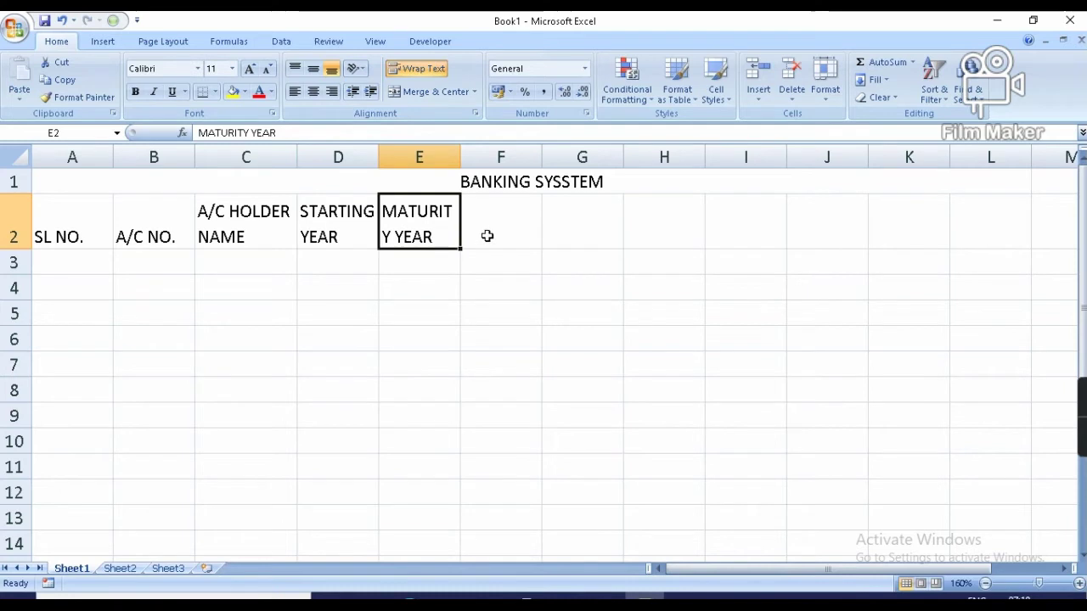
drag(463, 157, 470, 157)
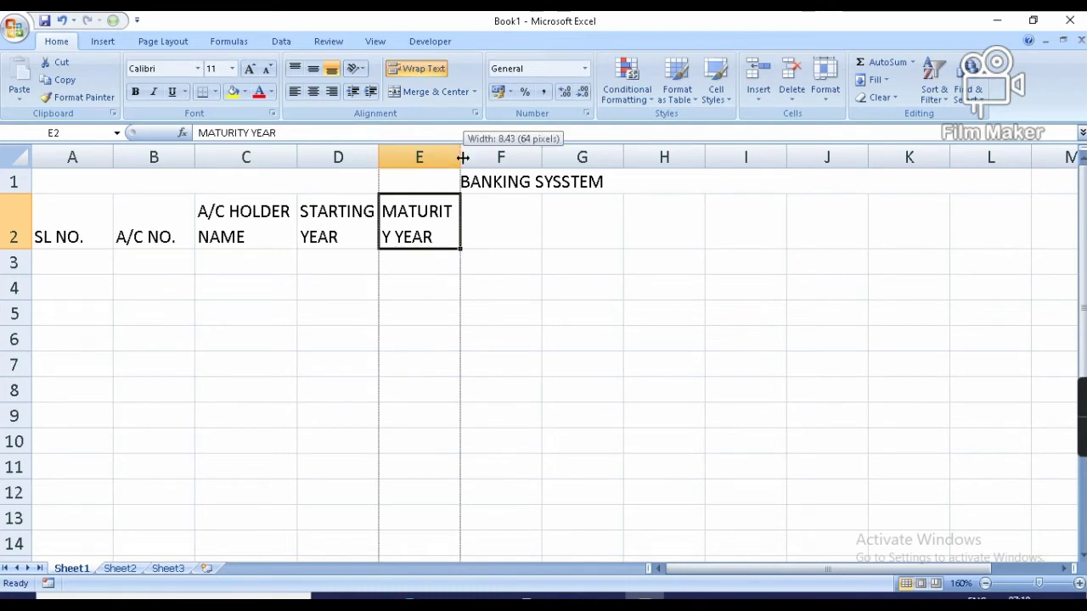
Enter the TIME PERIOD header in F2
click(502, 238)
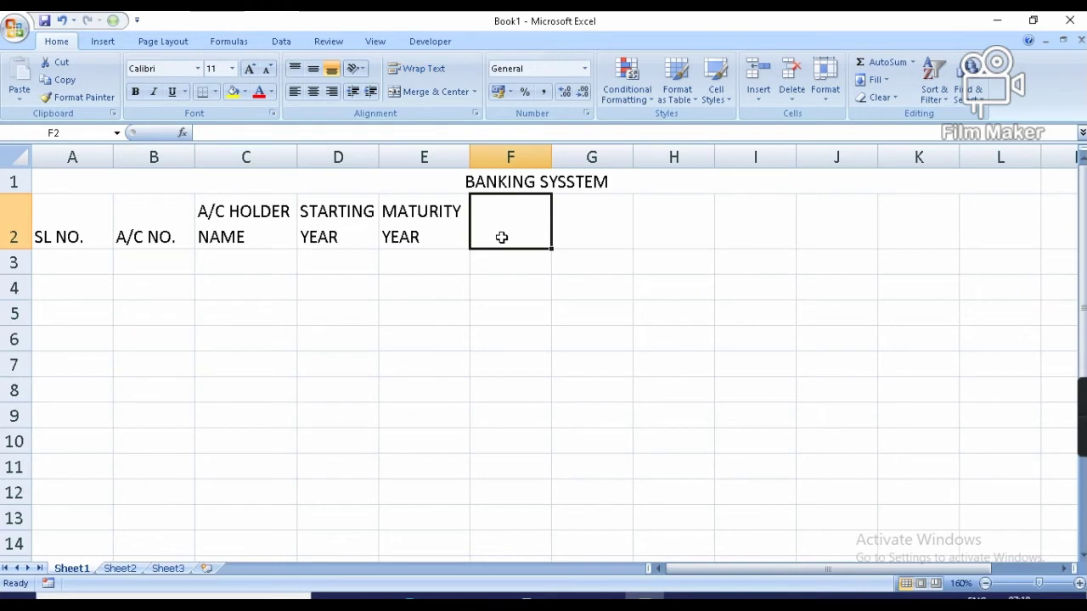
text(TIME)
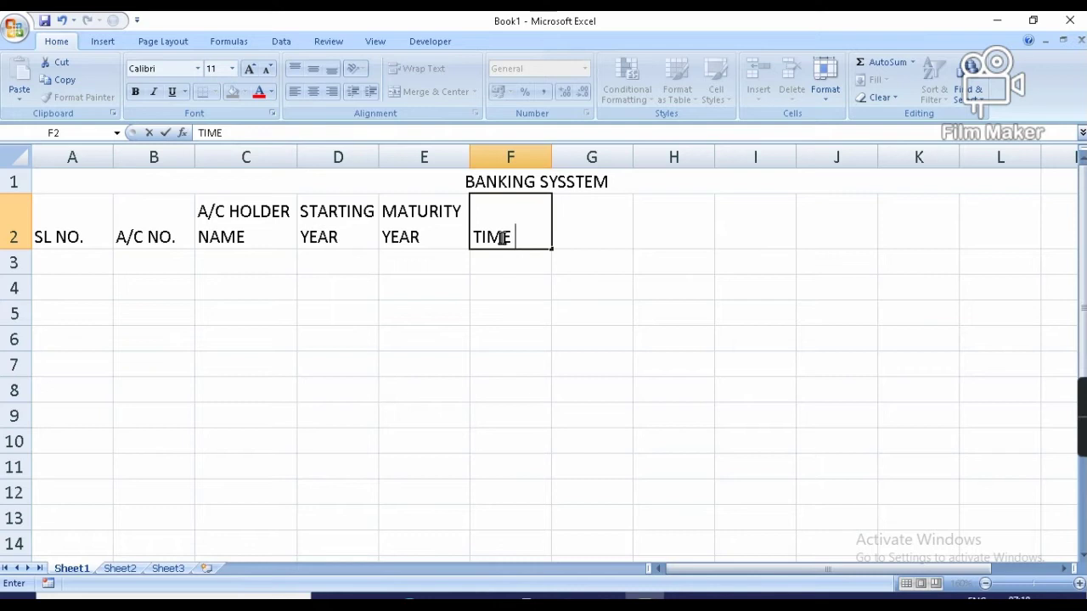
text( PERIOD)
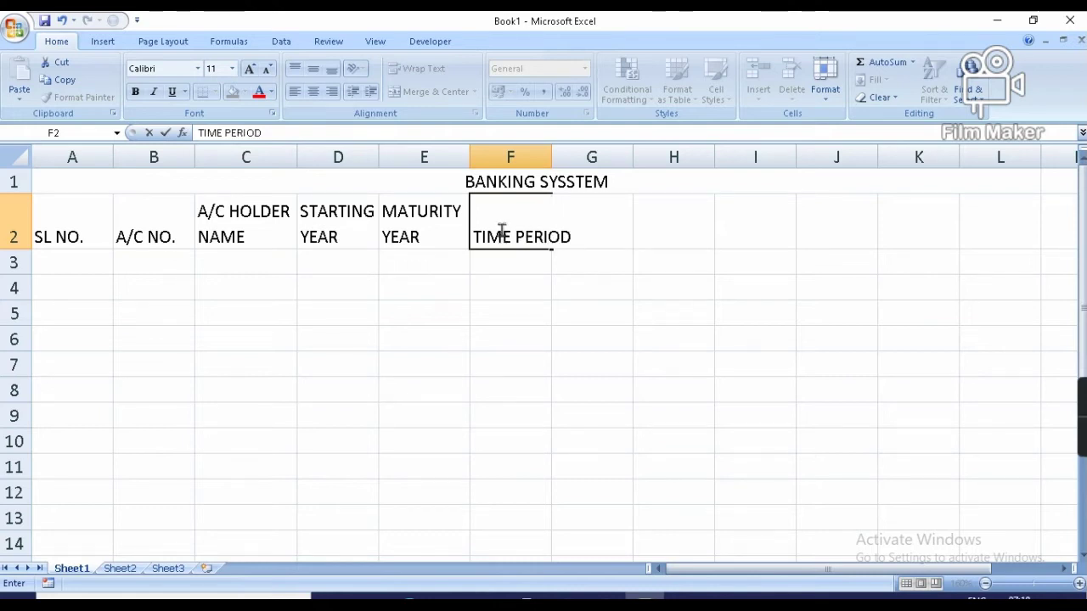
click(511, 157)
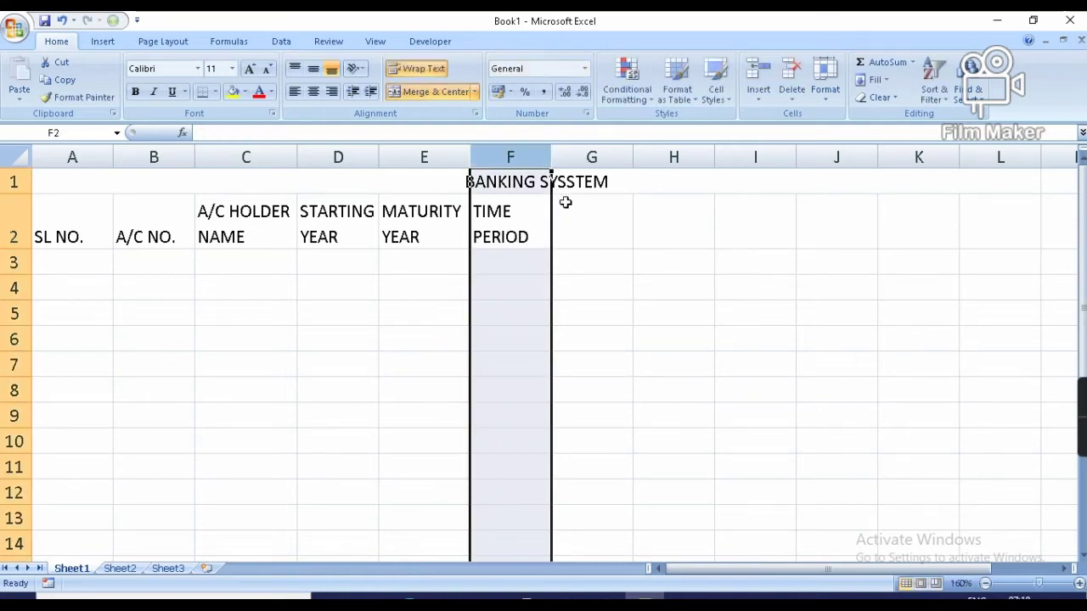
click(437, 236)
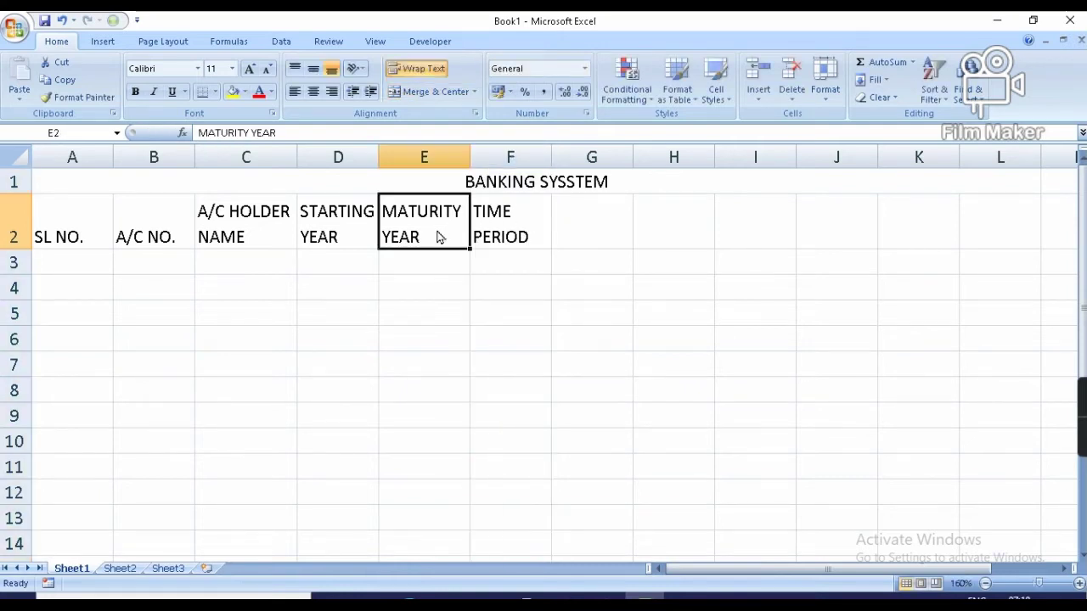
Put TIME PERIOD in E2 and MATURITY YEAR in F2, widening column F
text(TIME PERIO)
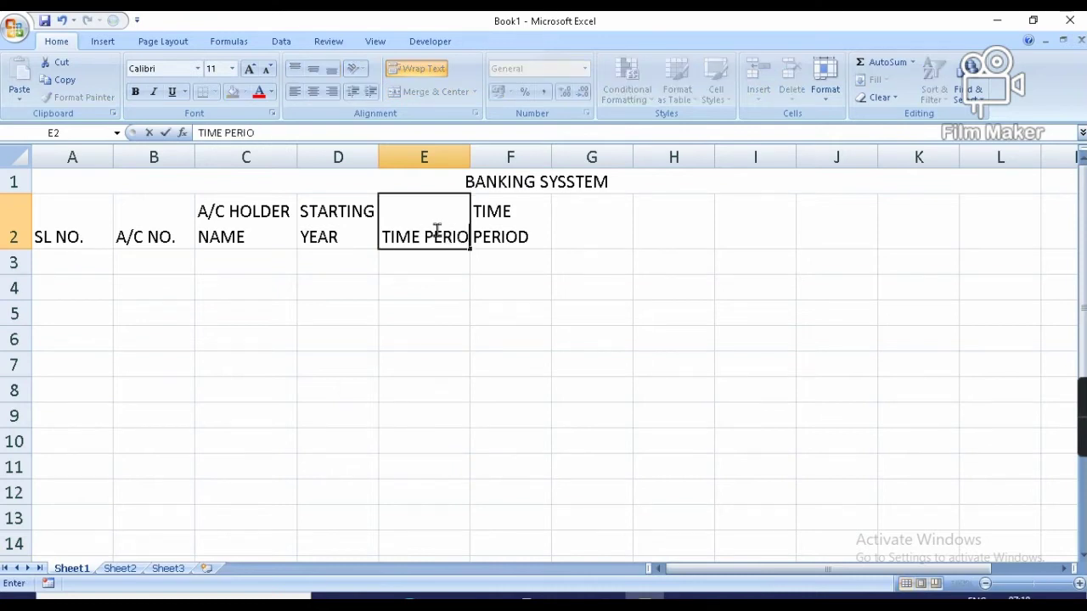
text(D)
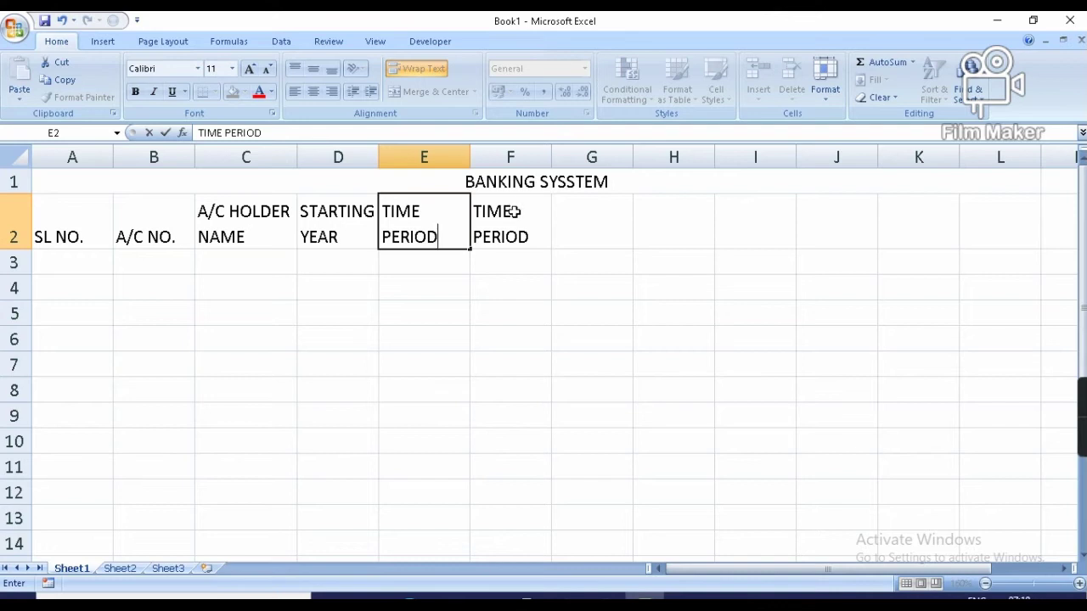
click(514, 213)
text(M)
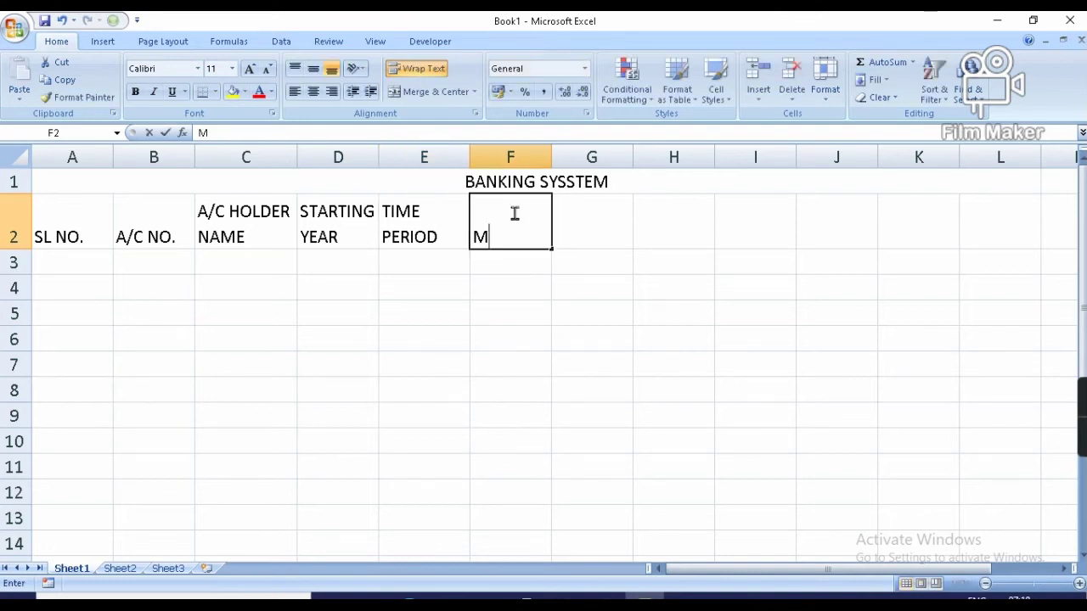
text(AR)
text(T)
text(RI)
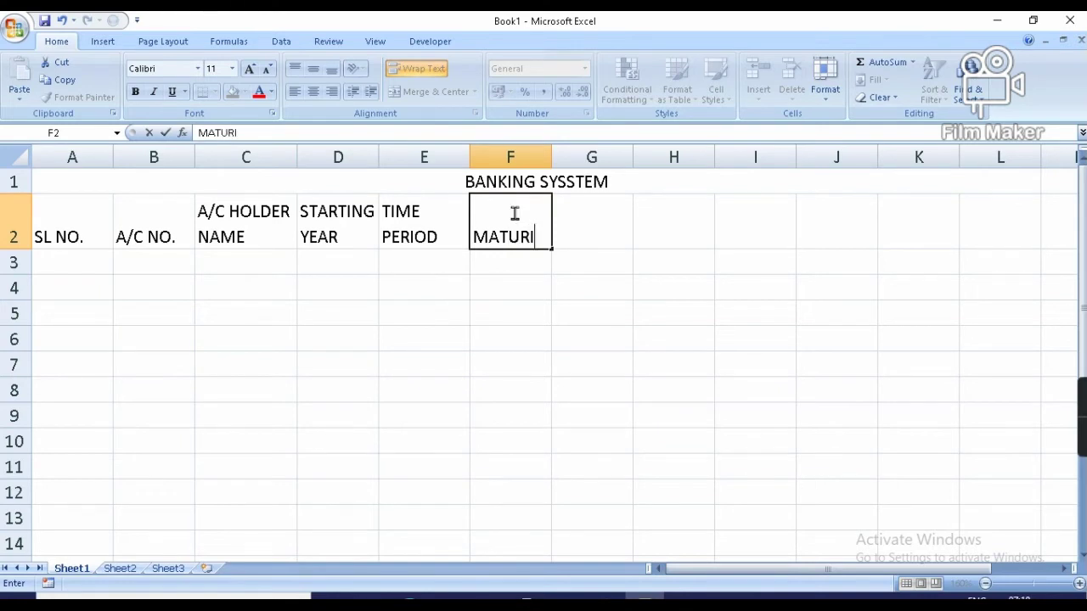
text(TY)
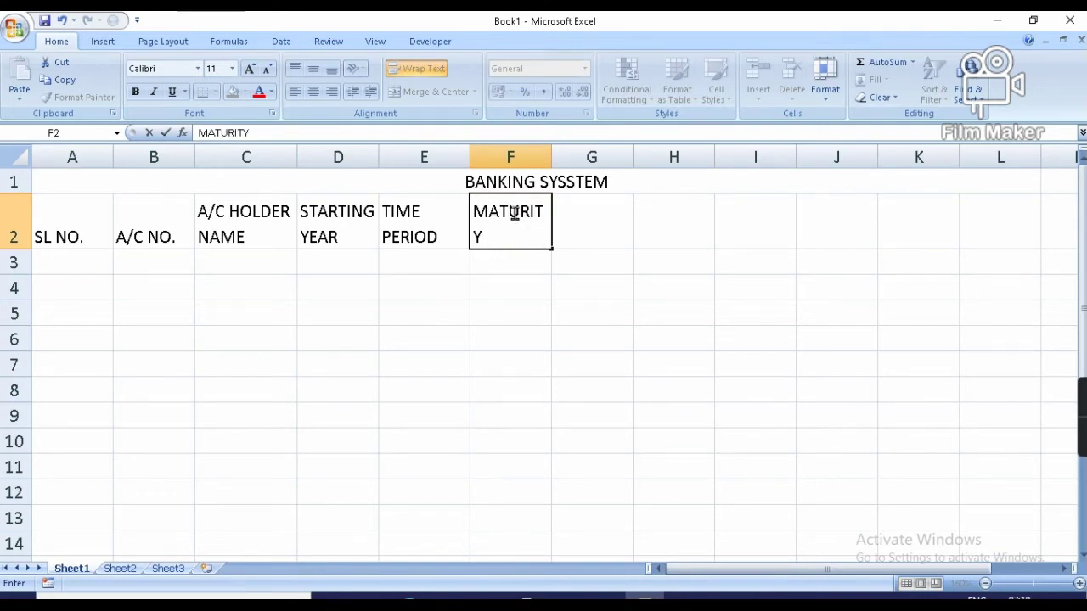
text( YEAR)
click(544, 157)
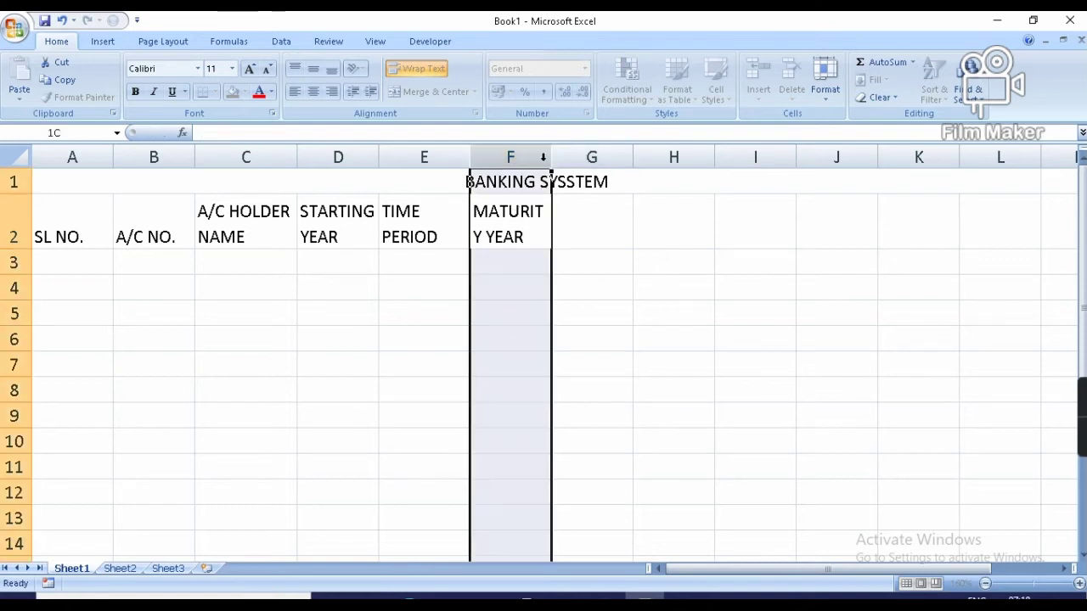
drag(551, 161, 561, 161)
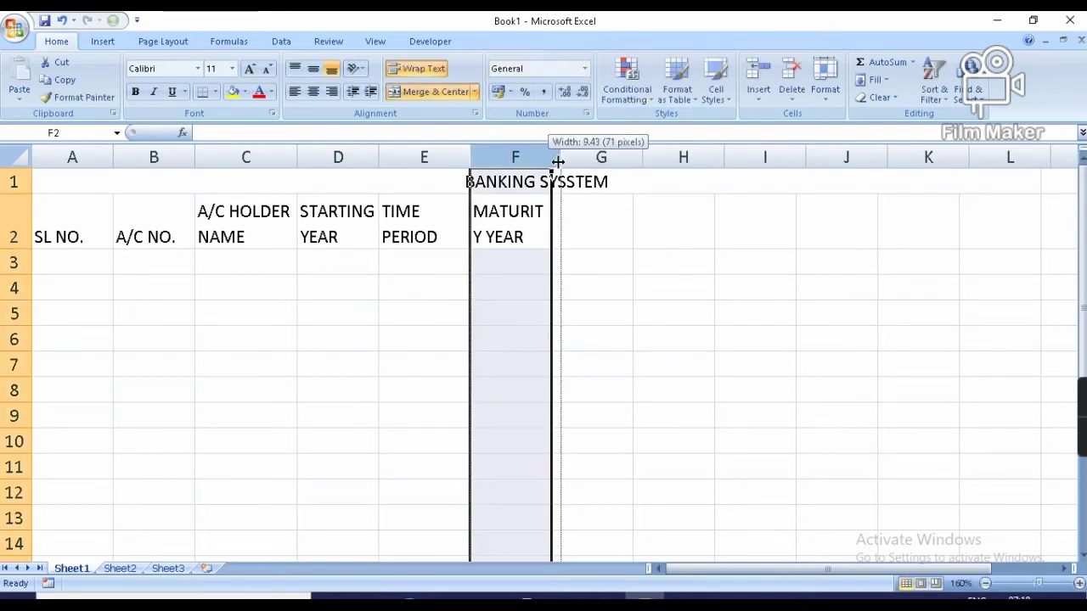
Start the AMOUNT heading in G2, removing a stray trailing letter
click(579, 227)
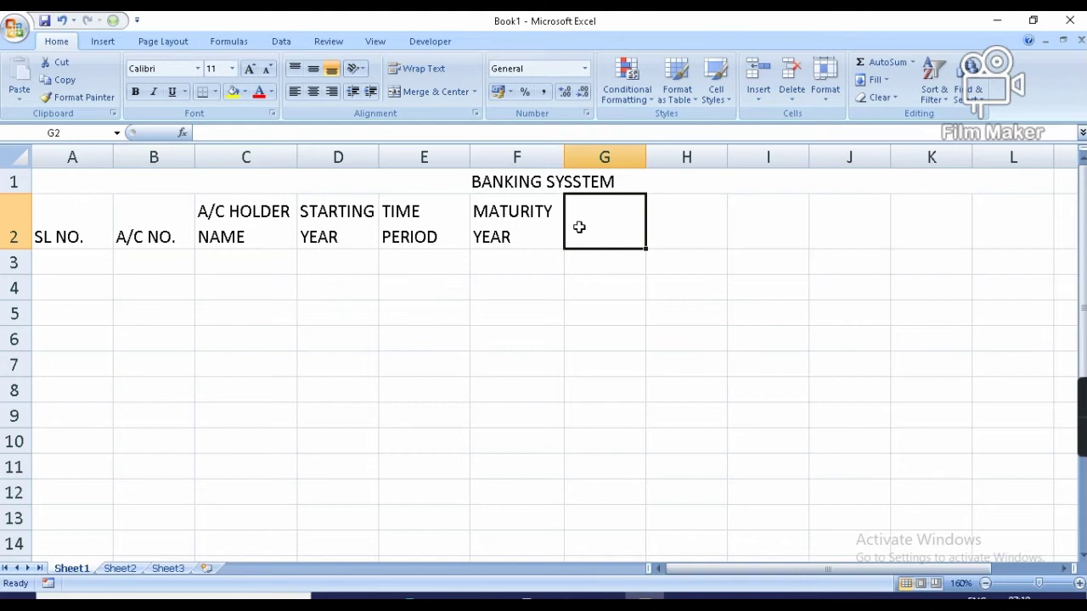
text(AMOUNT )
text(F)
key(BackSpace)
Complete AMOUNT DEPOSITED in G2 and widen column G so it wraps onto two lines
text(DEPOSITED)
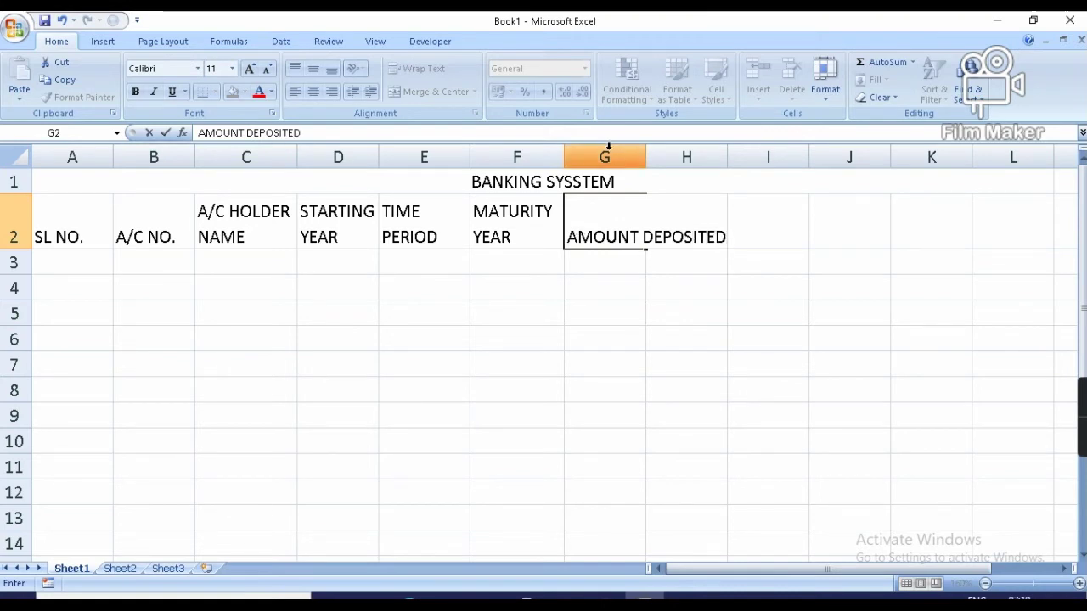
click(606, 156)
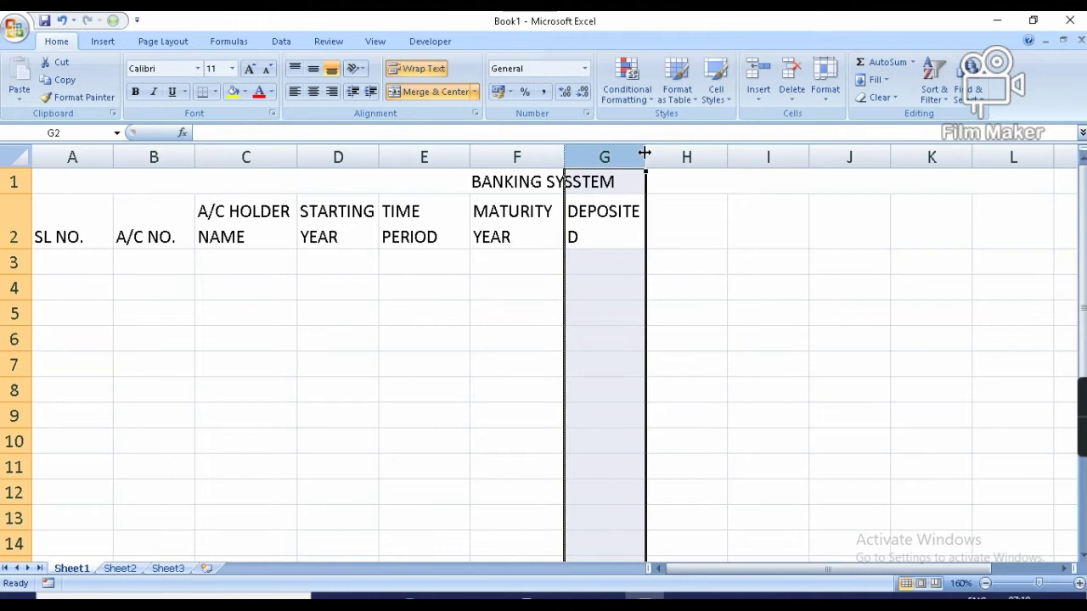
drag(645, 152, 666, 152)
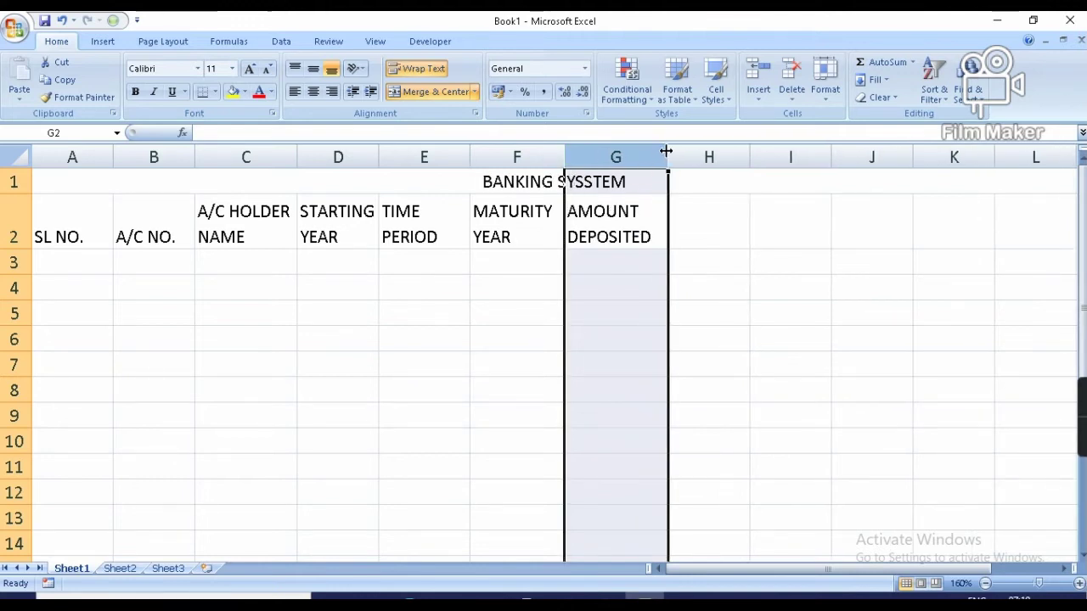
click(704, 204)
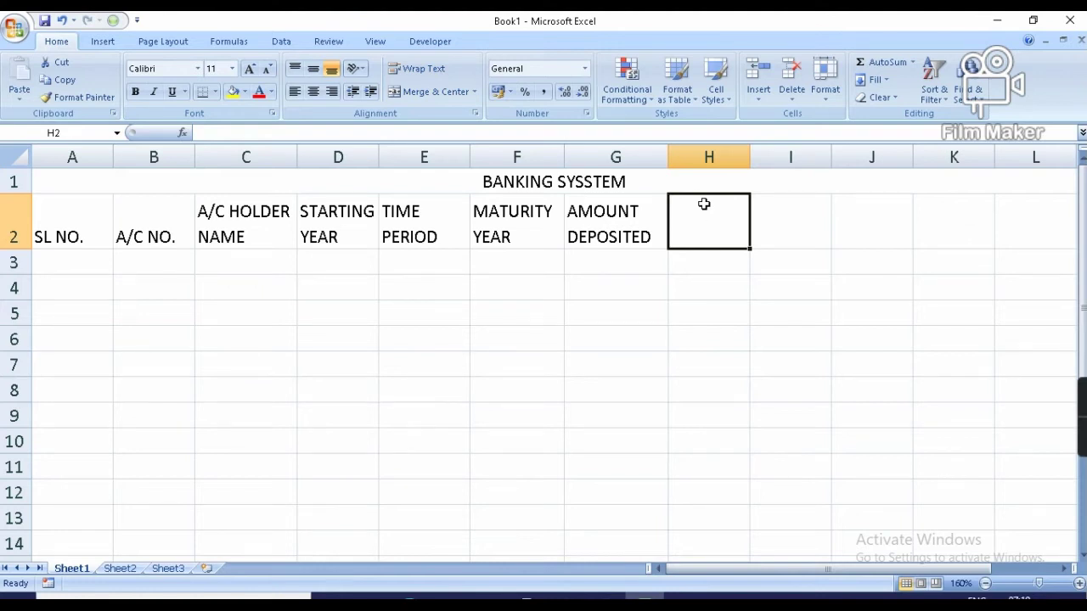
Change the G2 heading to AMOUNT OF F.D and begin typing % OF INTEREST in H2
double_click(625, 236)
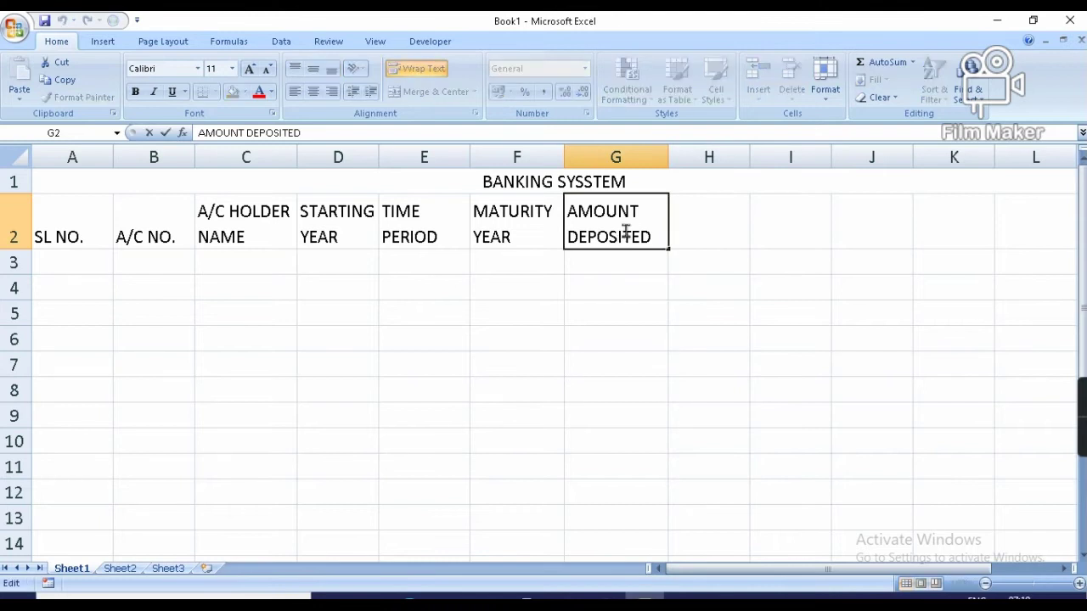
key(BackSpace)
key(BackSpace)
key(BackSpace)
key(BackSpace)
key(BackSpace)
key(BackSpace)
key(BackSpace)
key(BackSpace)
key(BackSpace)
text(OF)
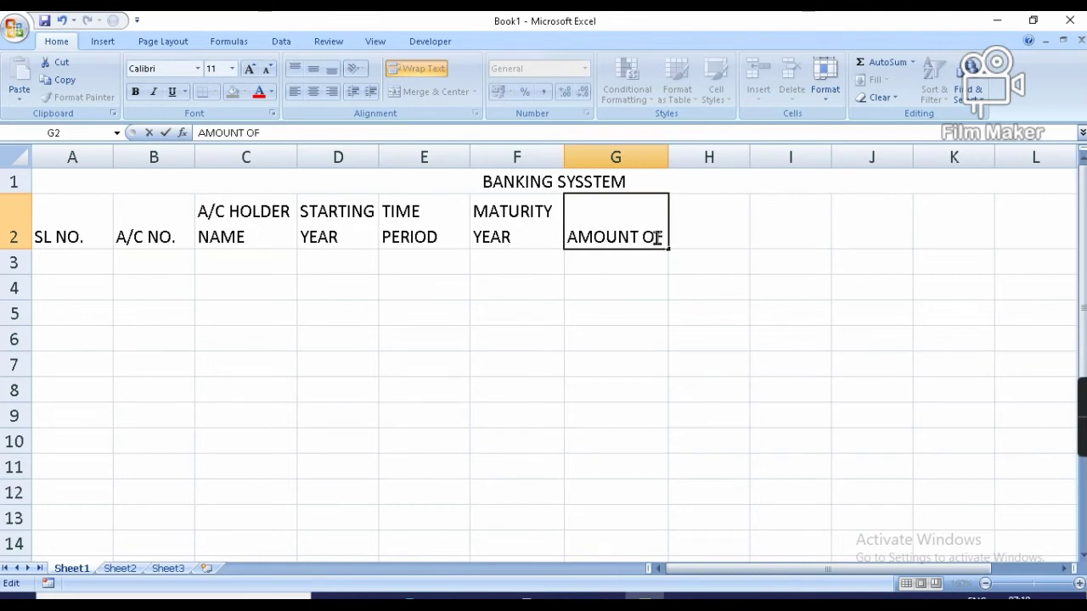
text( F.D)
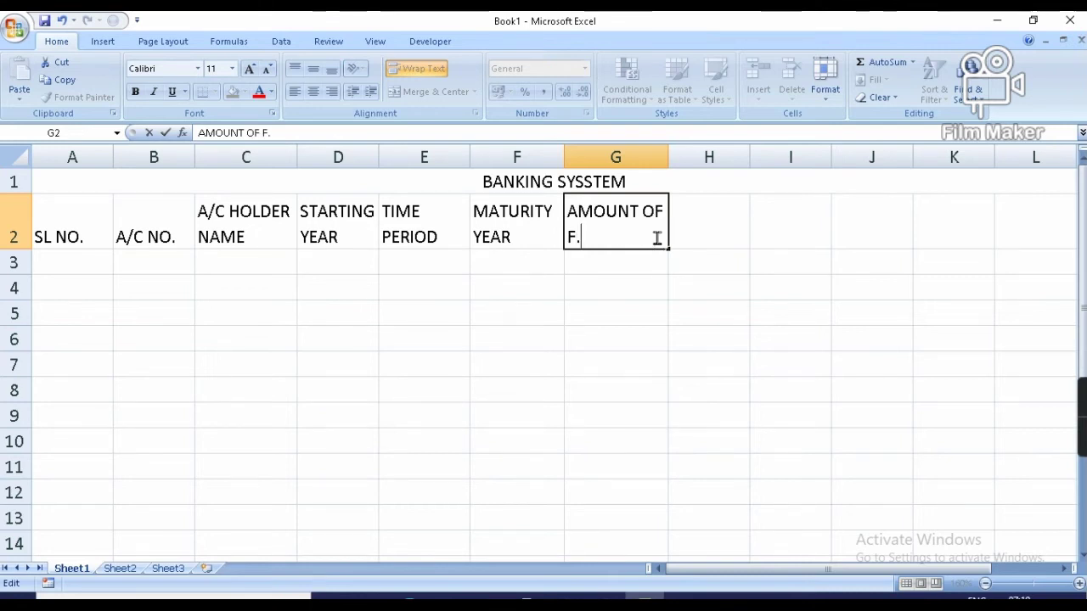
click(726, 228)
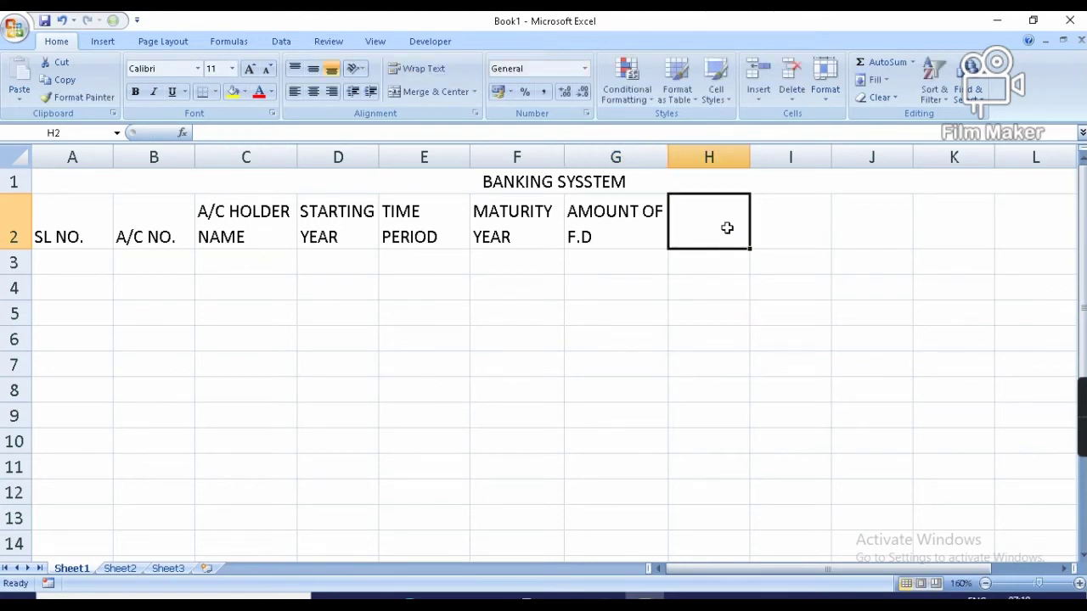
text(% OF)
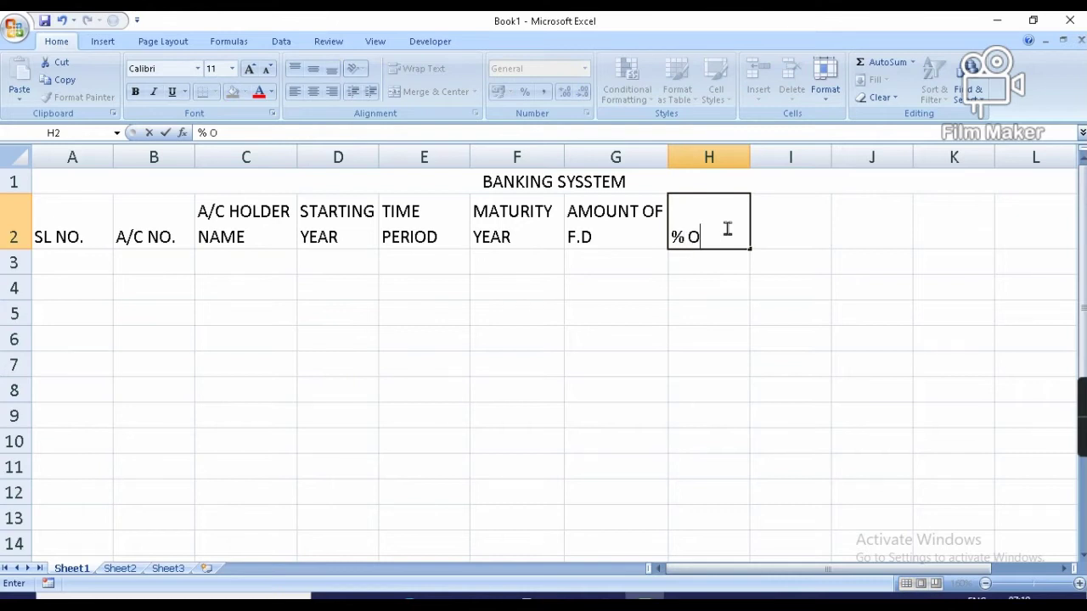
text( INTER)
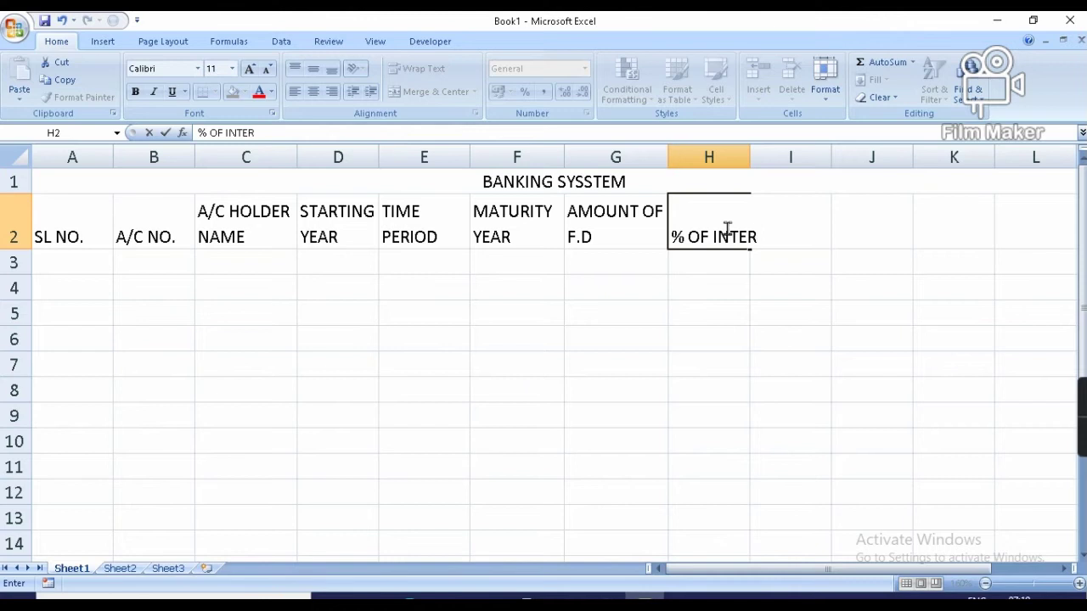
text(EST)
Finish % OF INTEREST in H2 and add the INTEREST AMOUNT heading in I2
click(807, 299)
click(780, 235)
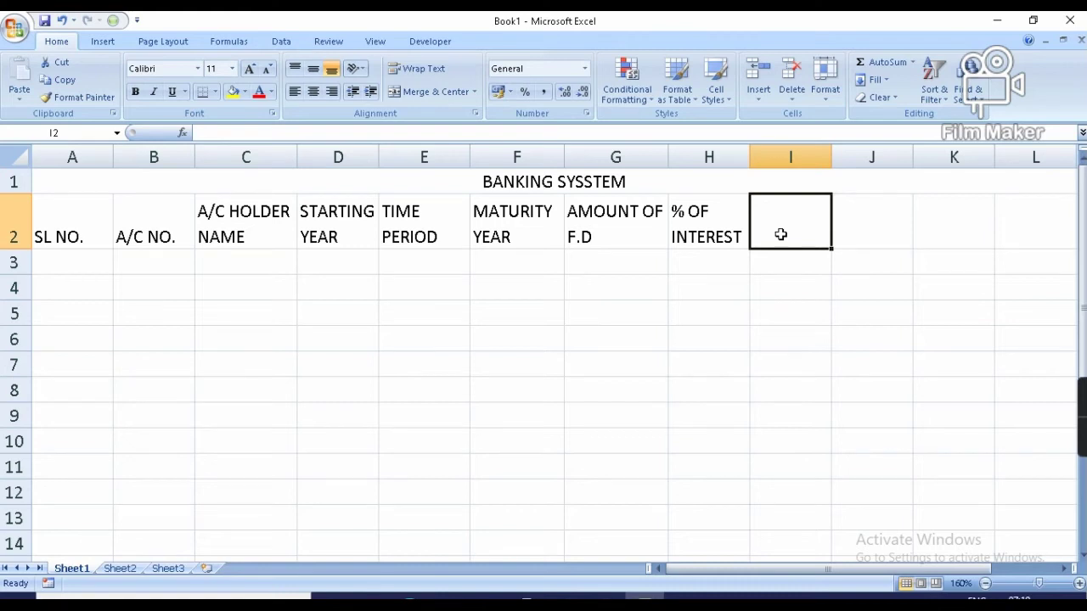
text(INTEREST AMOUNT)
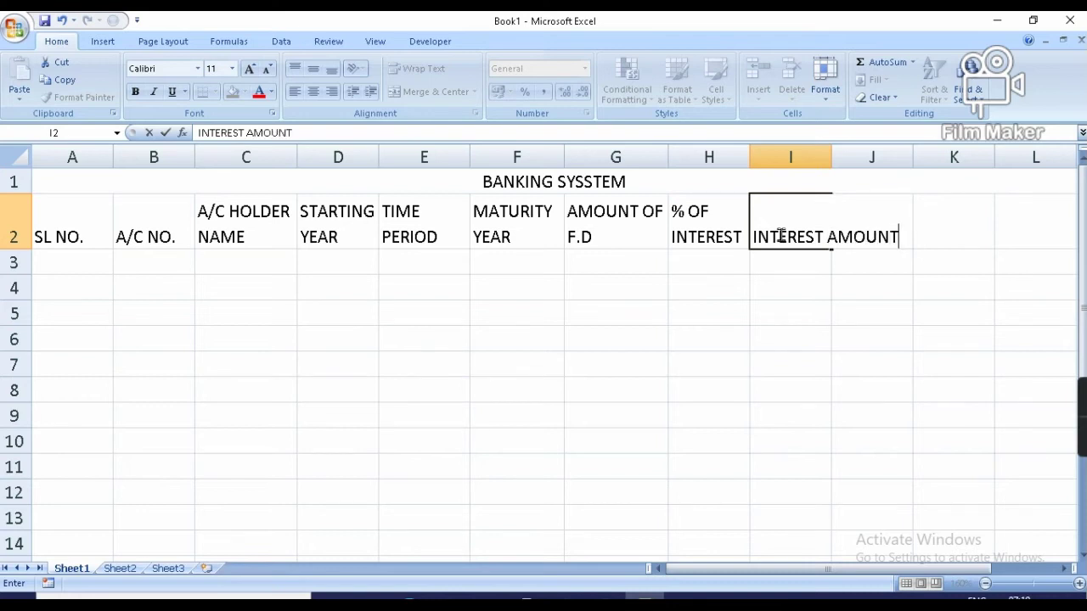
click(820, 270)
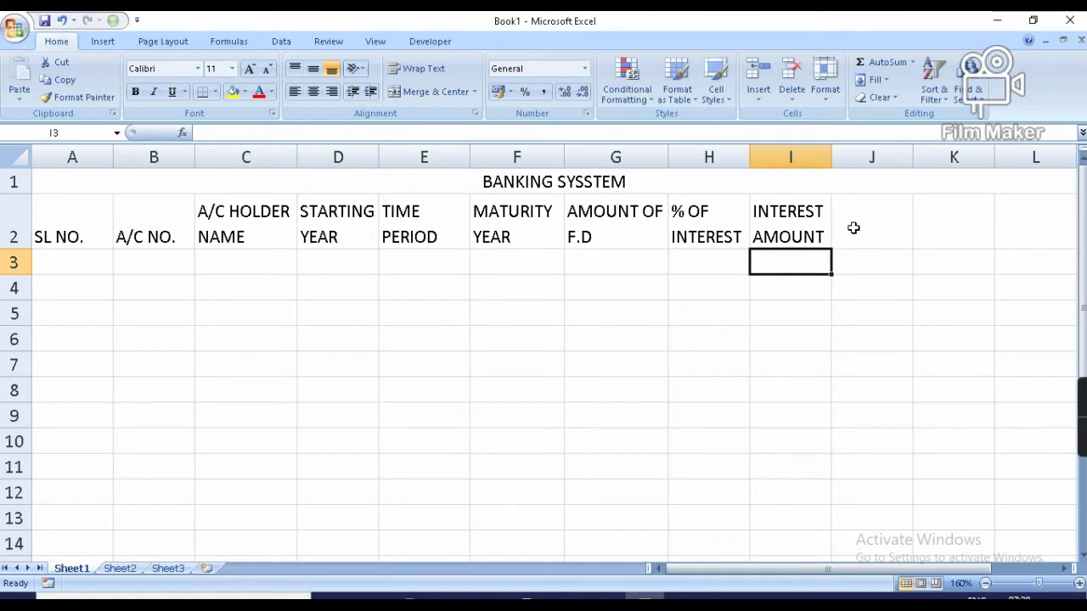
Widen column J slightly and clear the misplaced MATURITY AMOUNT text from I3
text(MAT)
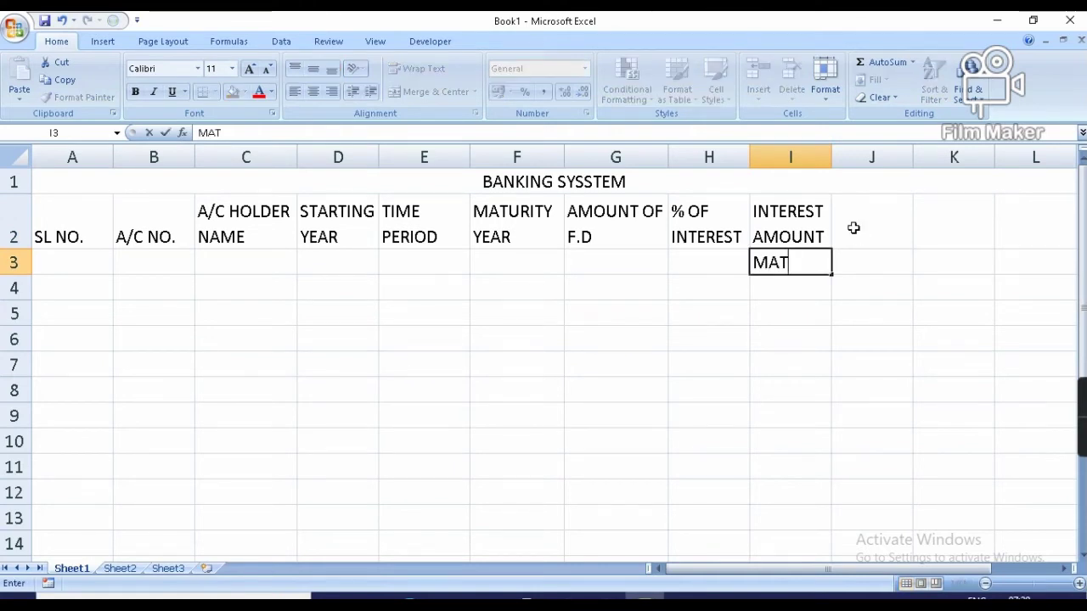
text(UR)
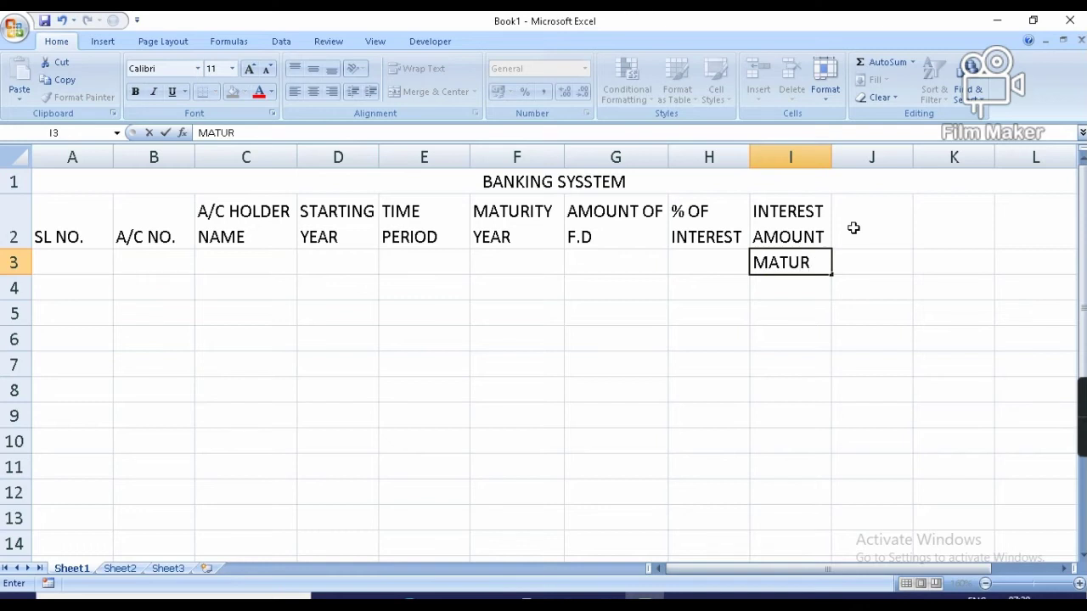
text(ITY AMOUNT)
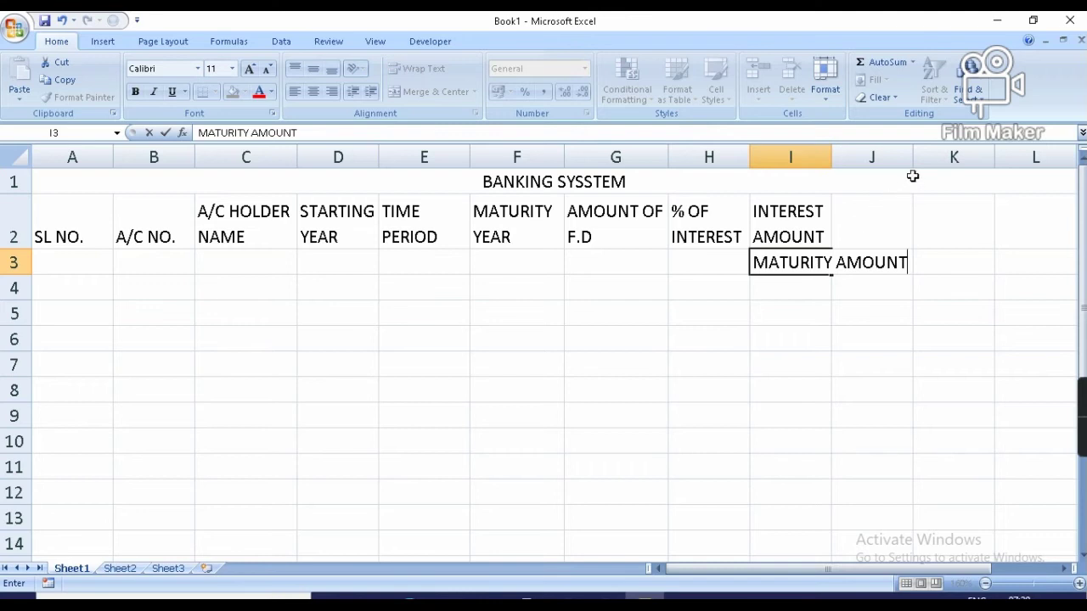
click(905, 156)
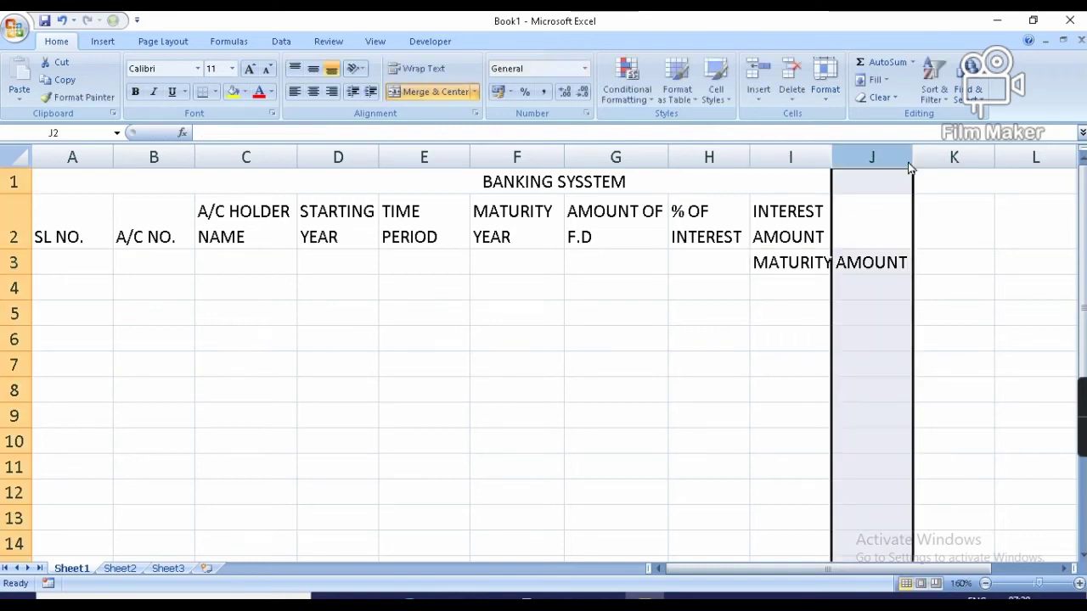
drag(912, 160, 923, 160)
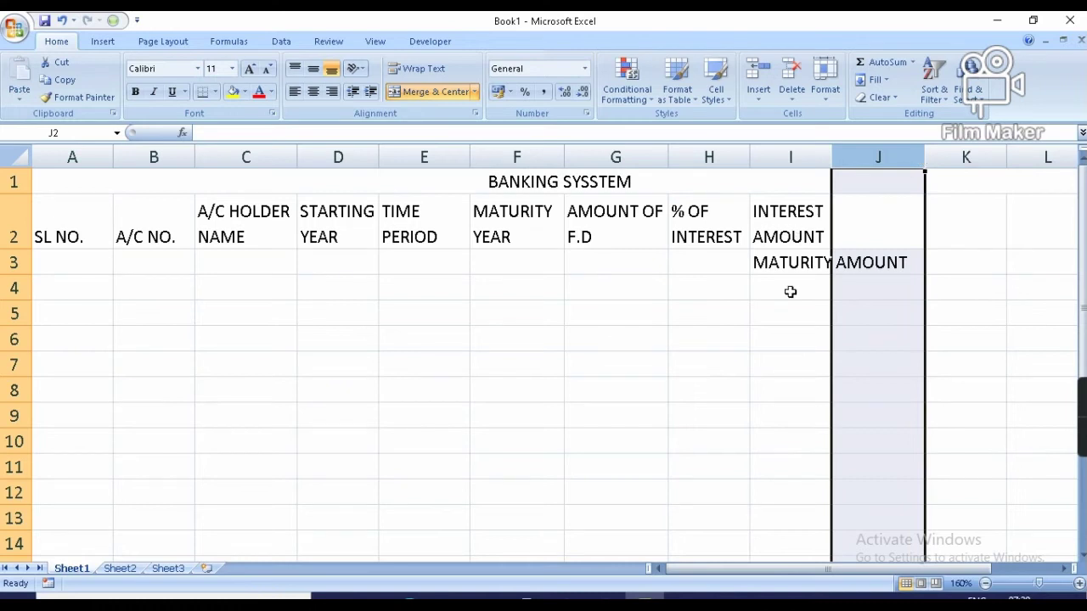
click(790, 264)
key(BackSpace)
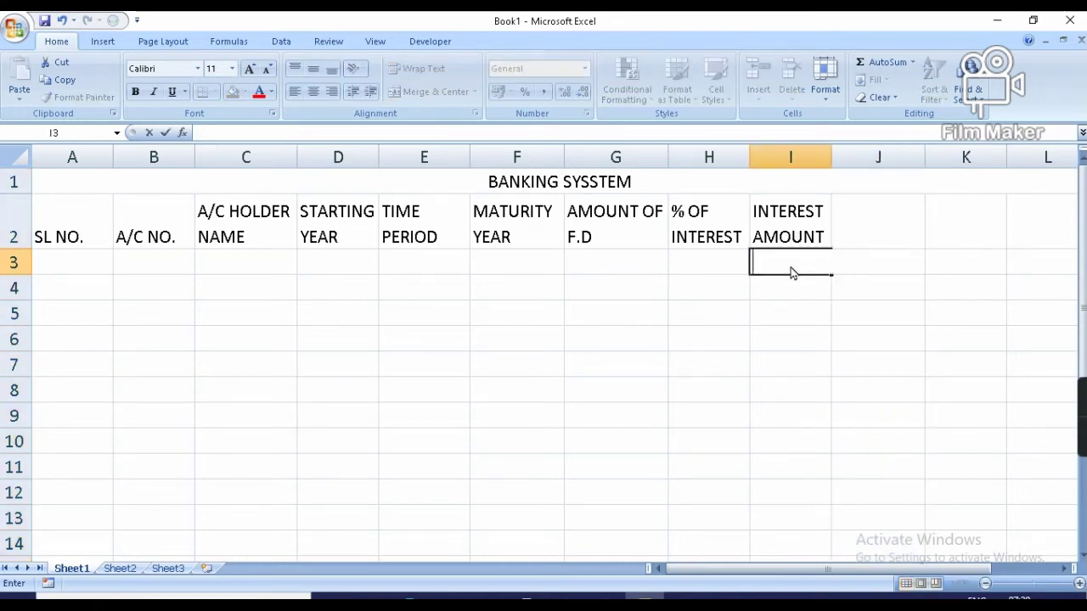
Enter MATURITY AMOUNT in J2 and wrap it onto two lines
click(868, 211)
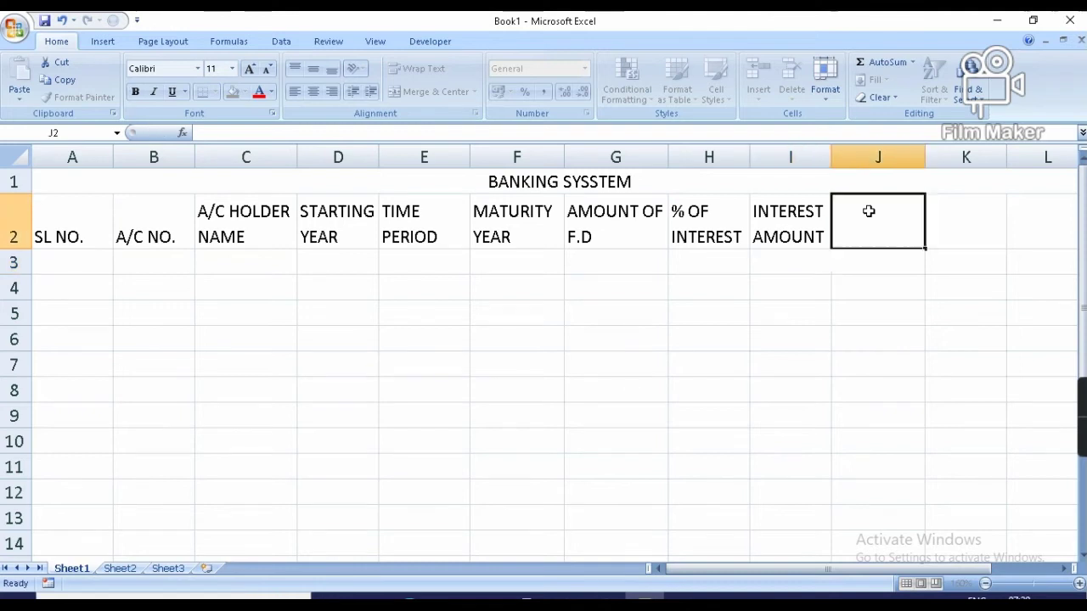
text(MATURITY )
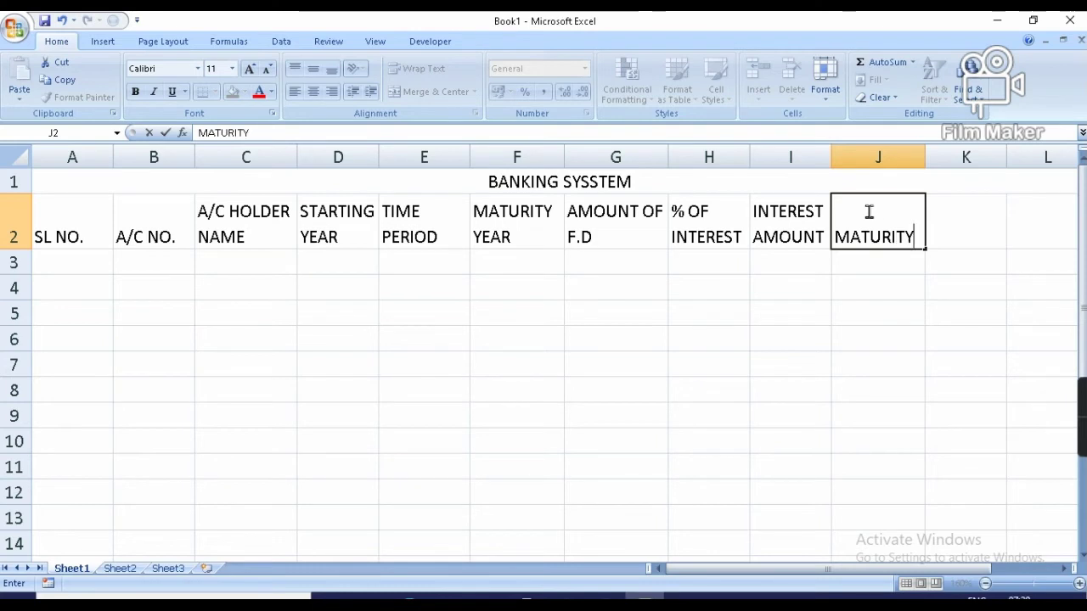
text(AMOUNT)
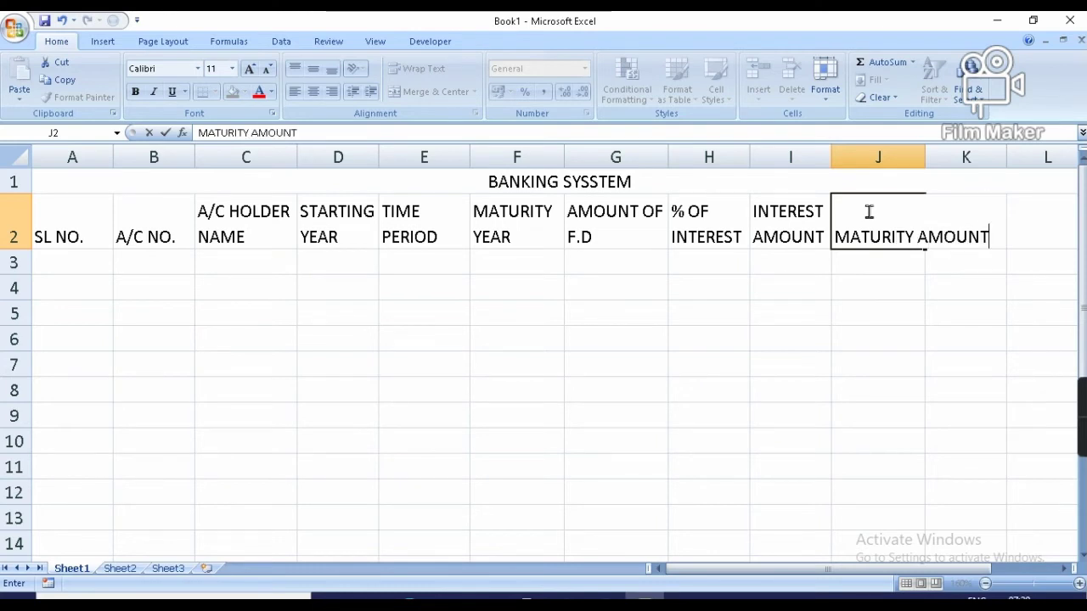
click(877, 157)
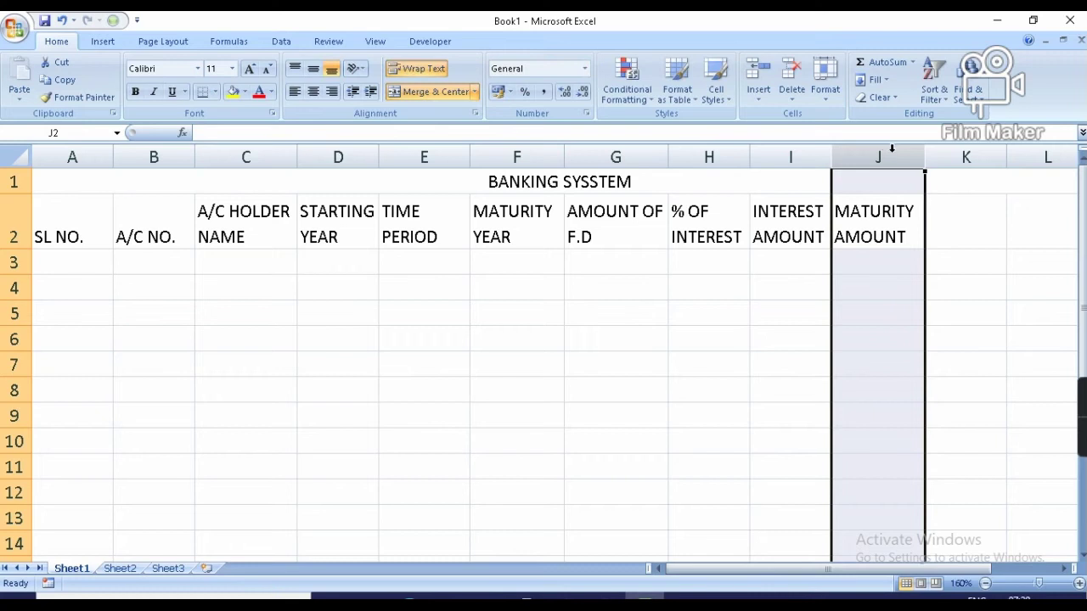
click(781, 307)
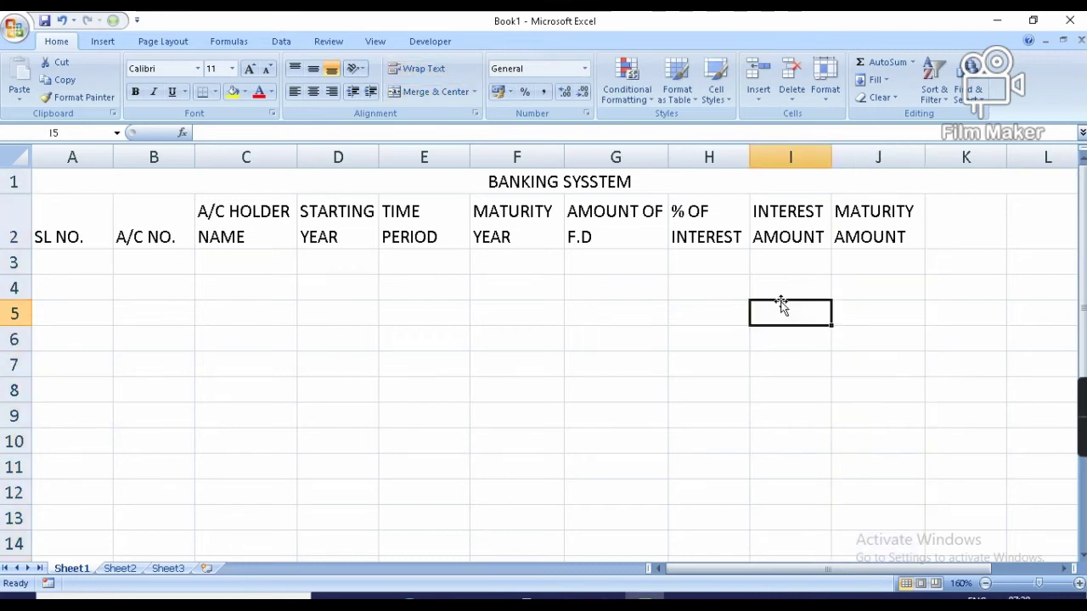
click(385, 338)
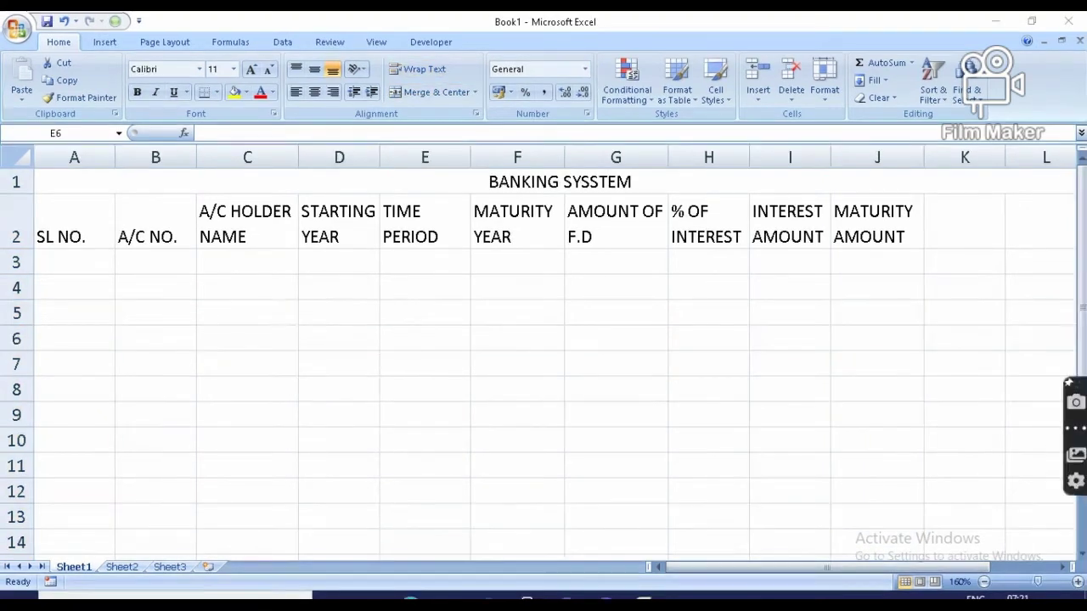
mouse_move(1074, 416)
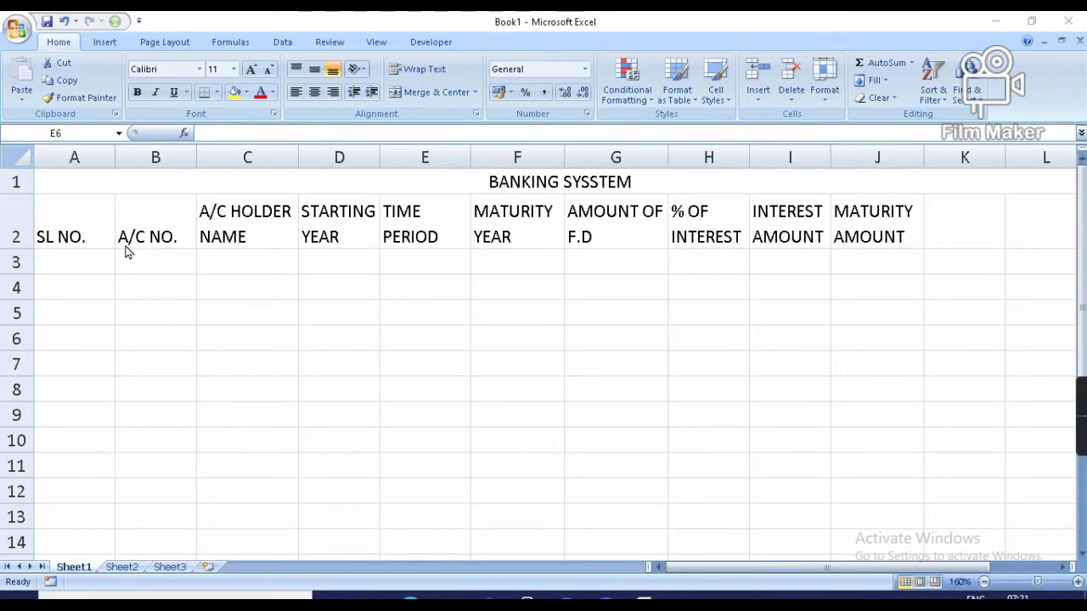
Select the table block from SL NO. down to row 7 and across to column D
click(75, 235)
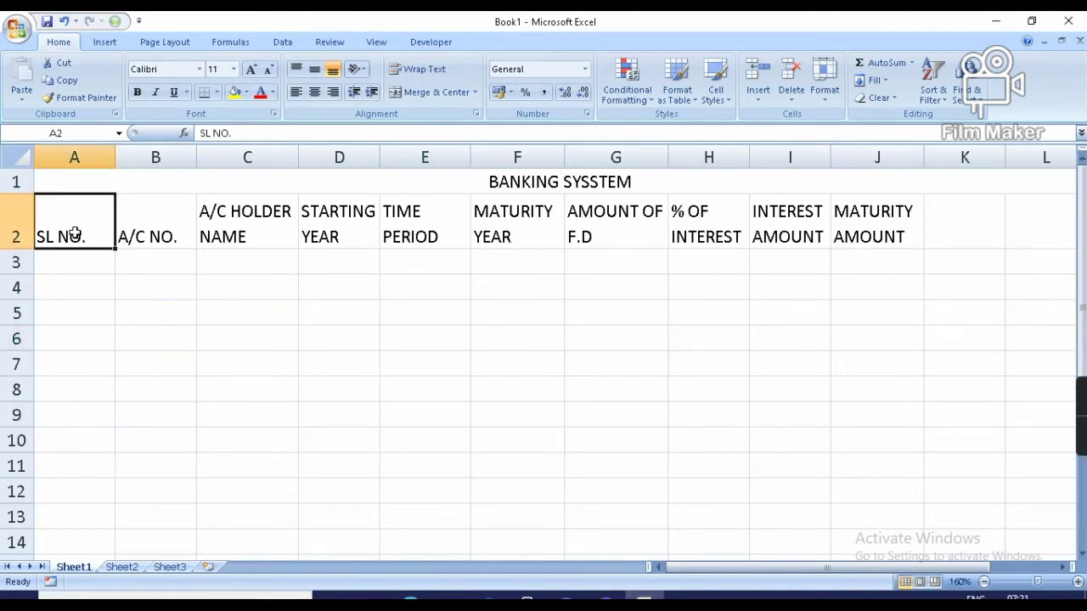
key(shift+Down)
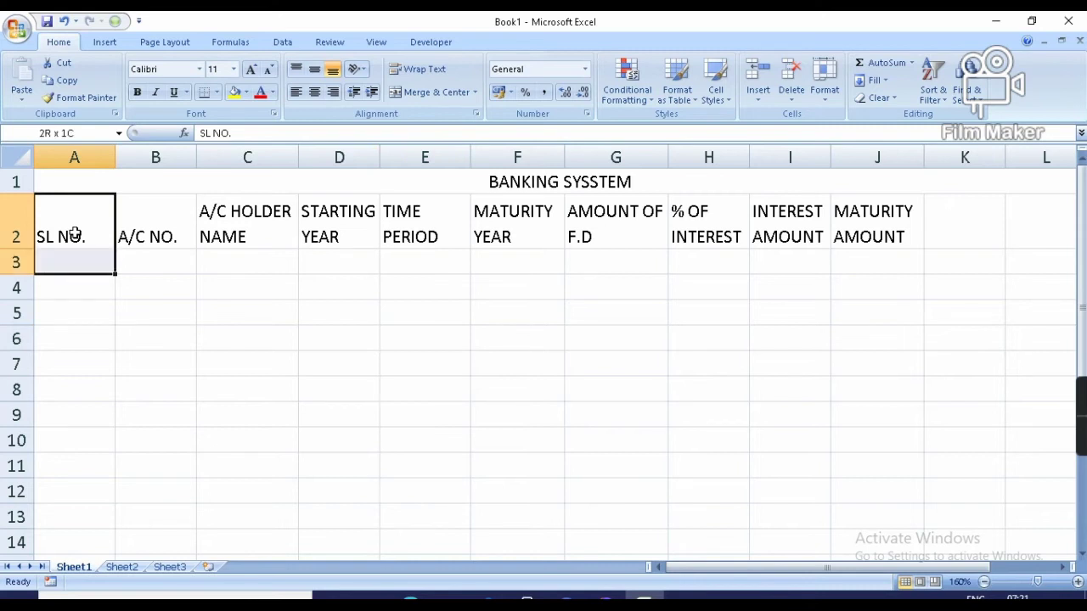
key(shift+Down)
key(shift+Down)
key(shift+Down)
key(shift+Down)
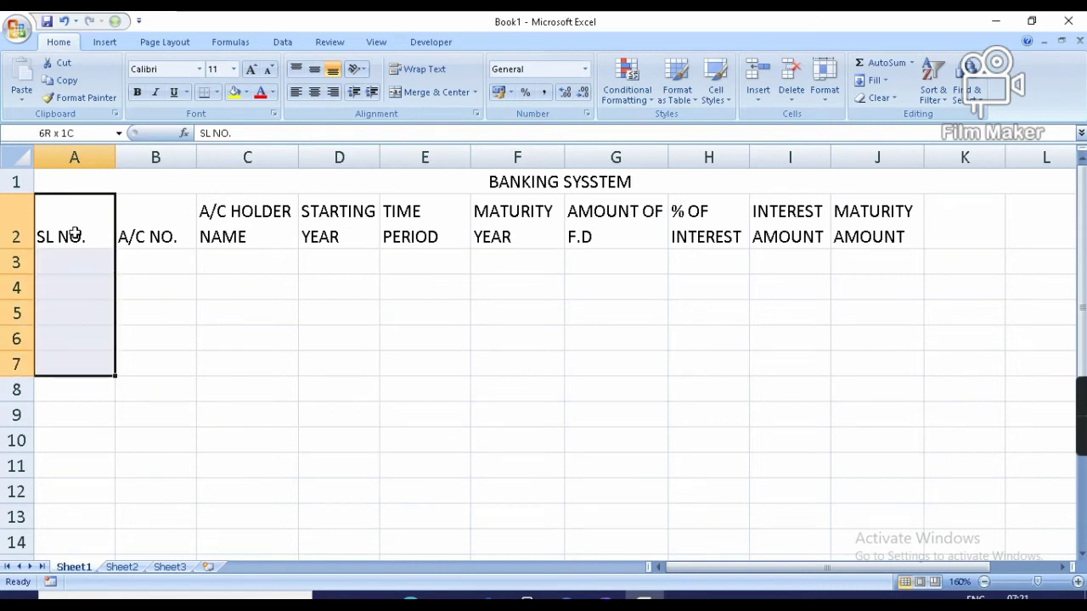
key(shift+Right)
key(shift+Right)
key(shift+Right)
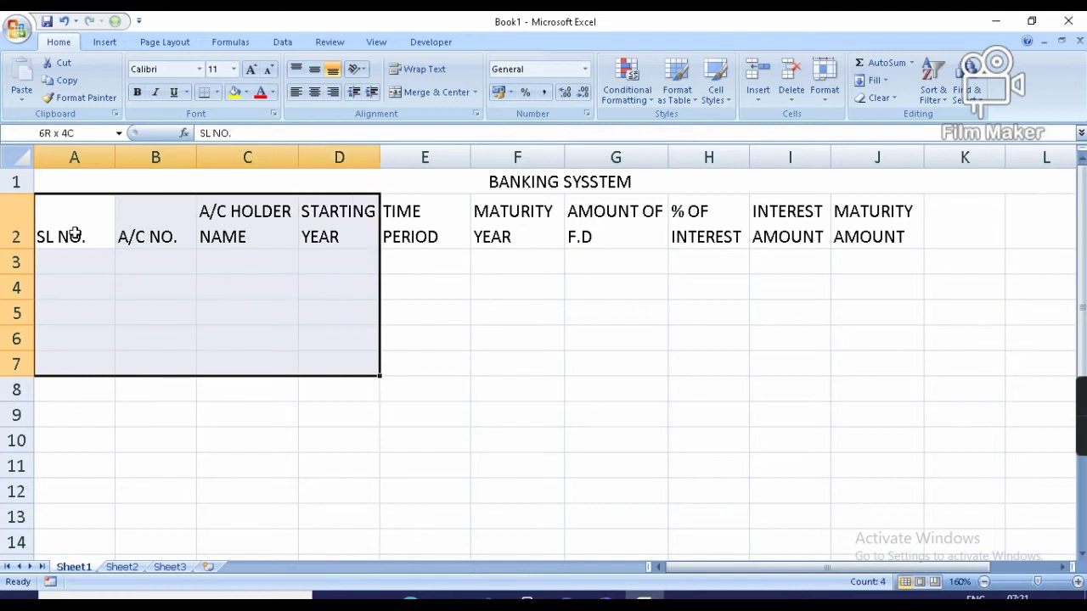
key(shift+Right)
key(shift+Right)
key(shift+Right)
key(shift+Right)
key(shift+Right)
key(shift+Right)
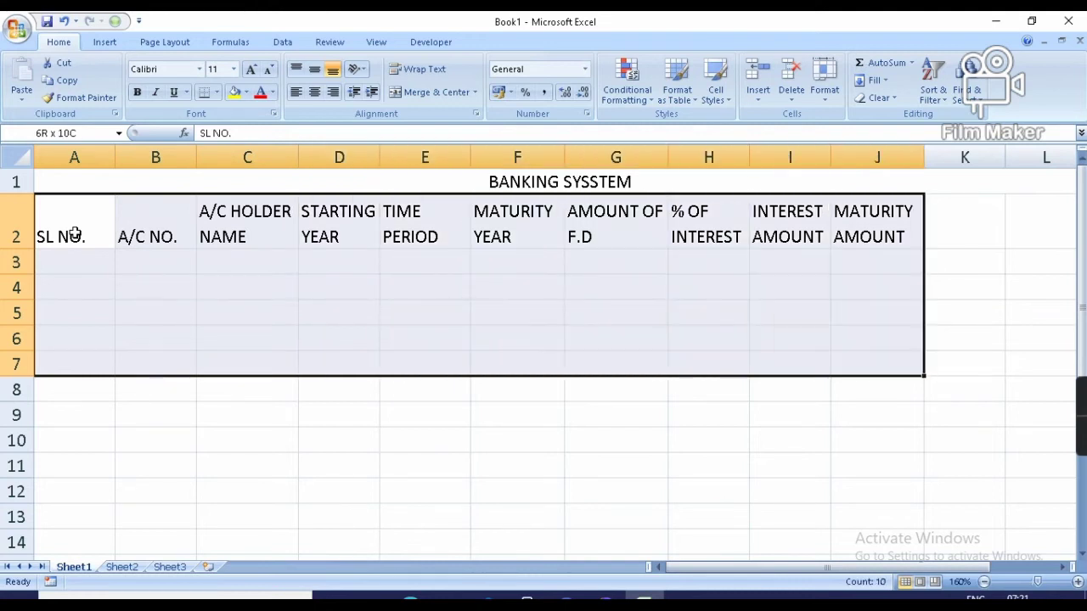
Delete the extra S so the merged title reads BANKING SYSTEM
click(432, 181)
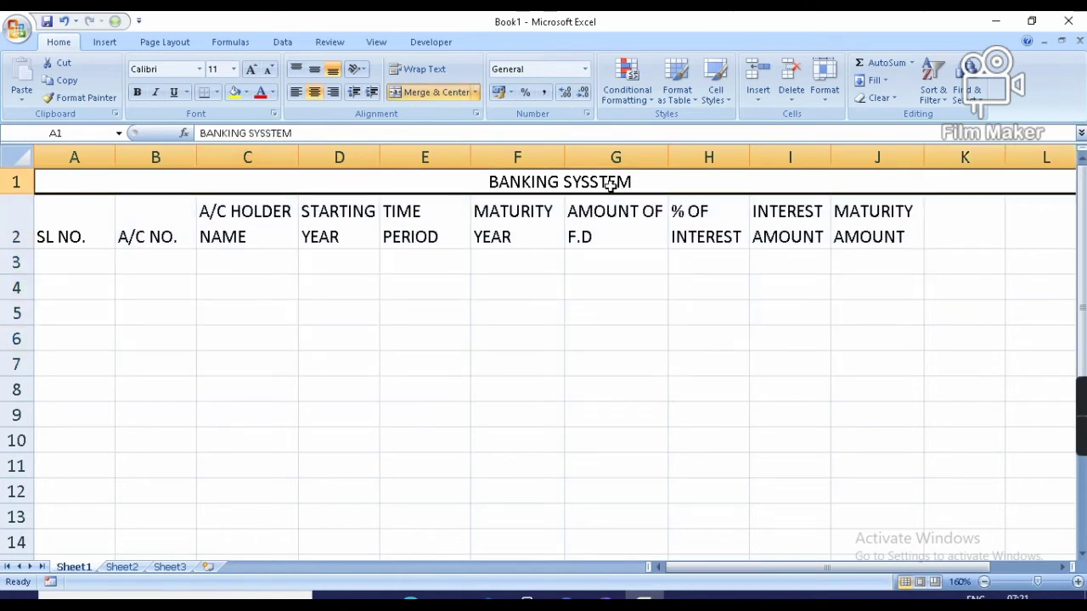
double_click(603, 183)
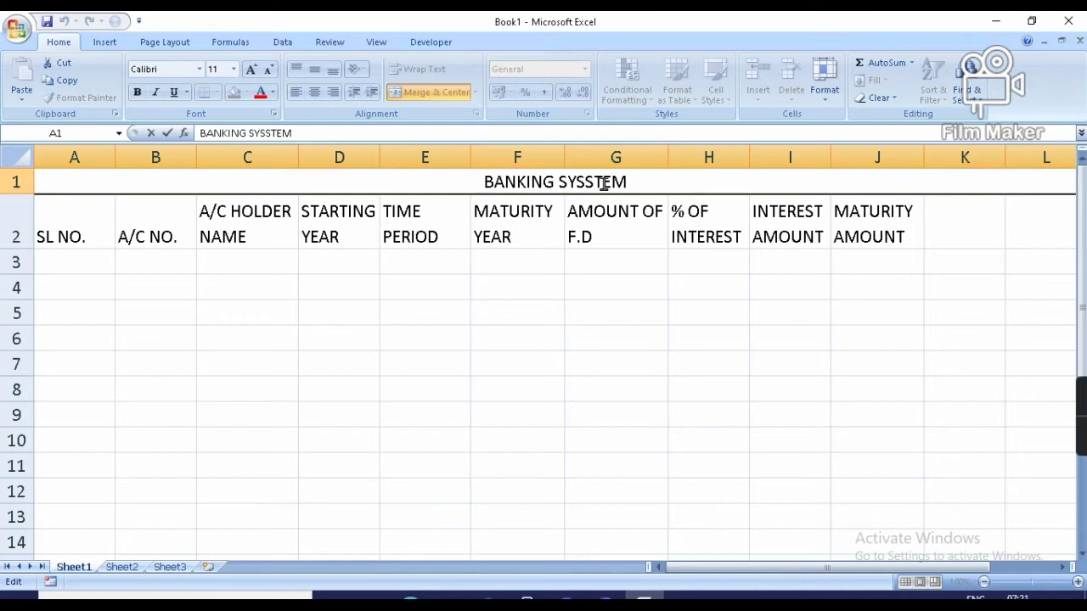
key(BackSpace)
Select the table range A2:J7 and apply All Borders to every cell
click(433, 284)
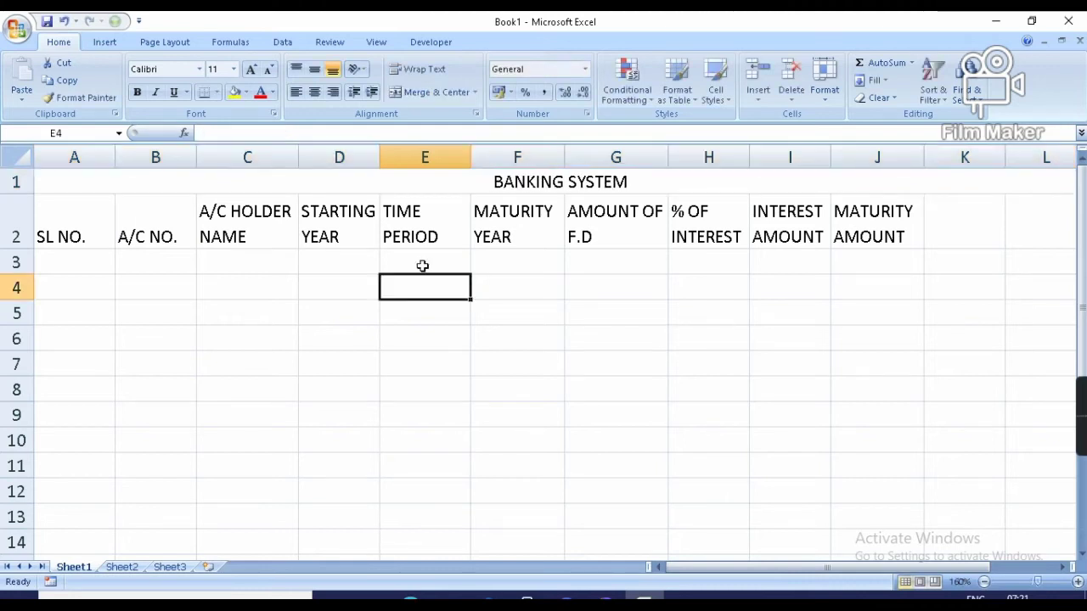
click(67, 222)
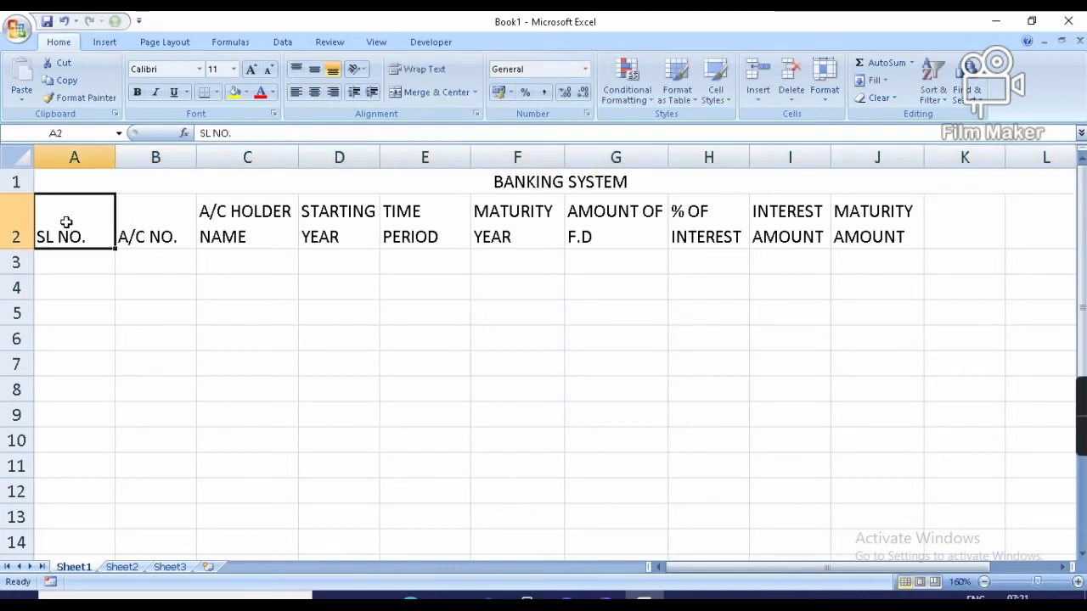
key(shift+Down)
key(shift+Down)
key(shift+Down)
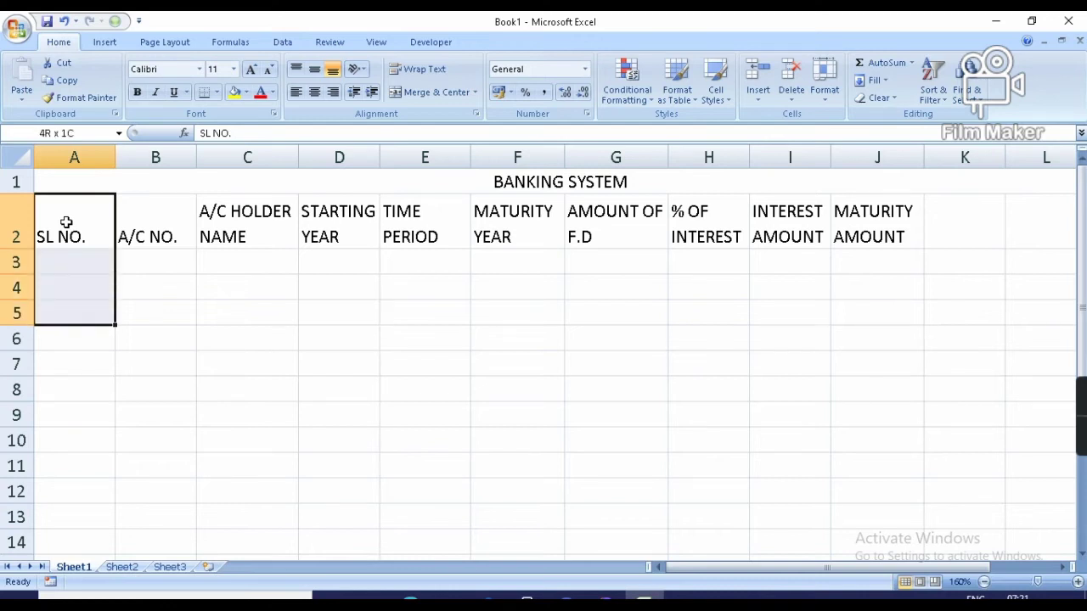
key(shift+Down)
key(shift+Down)
key(shift+Right)
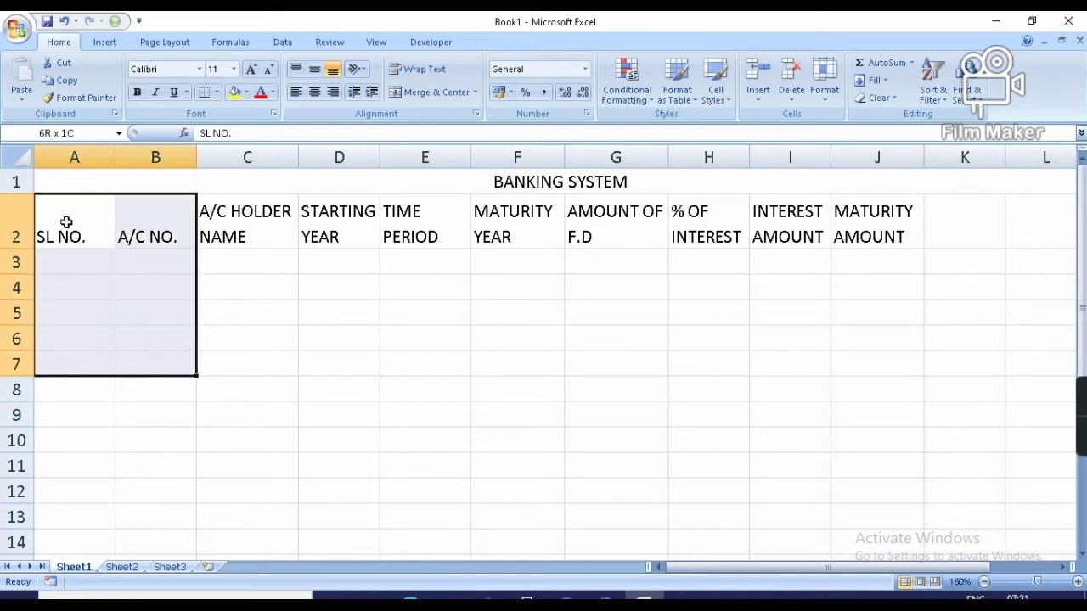
key(shift+Right)
key(shift+Right)
key(shift+Right)
key(shift+Right)
key(shift+Right)
key(shift+Right)
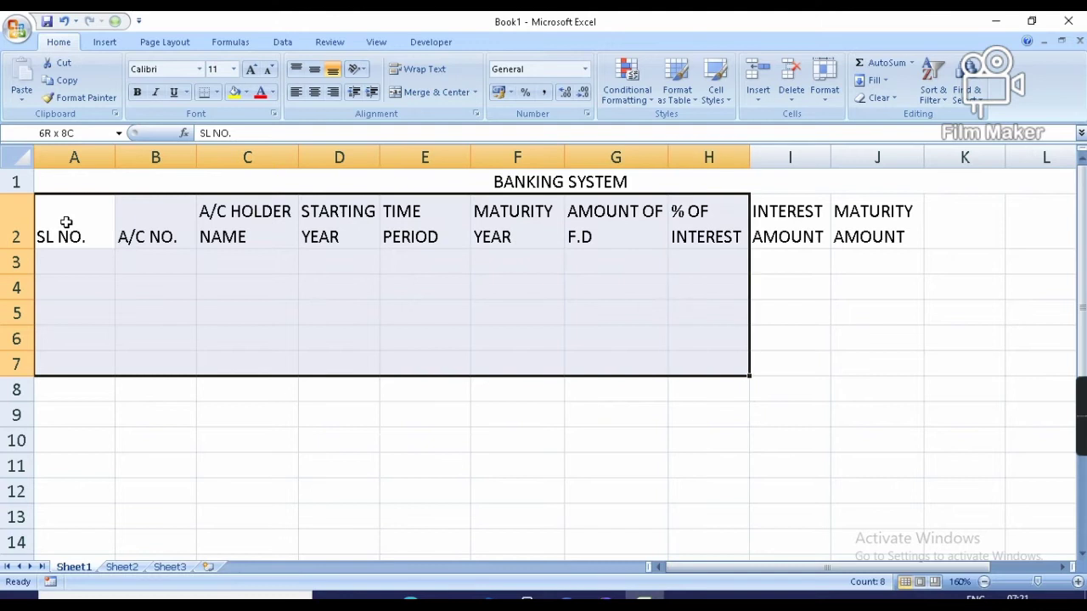
key(shift+Right)
key(shift+Right)
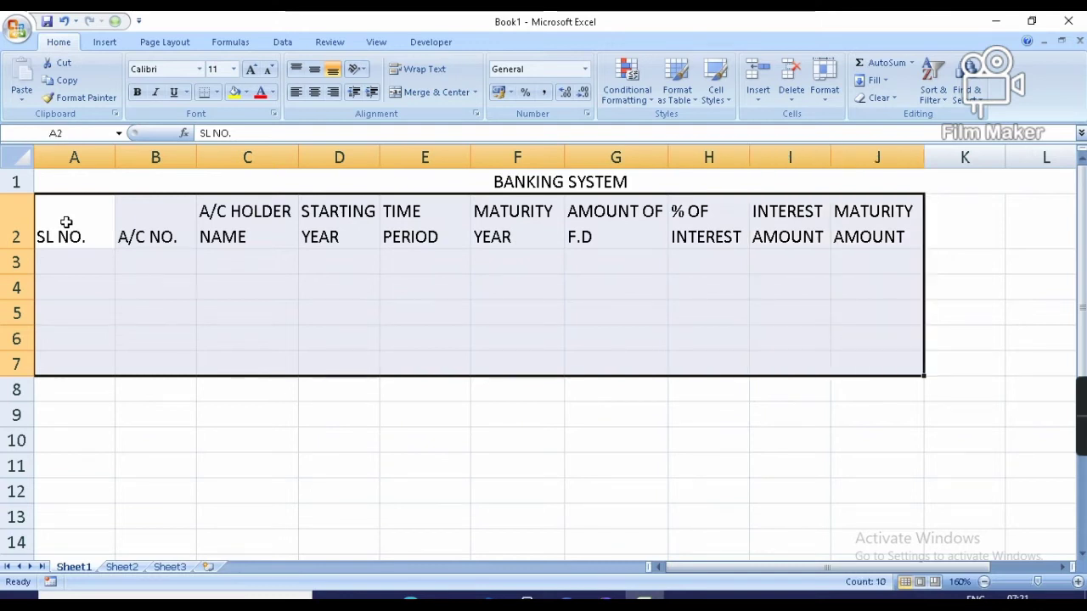
click(217, 92)
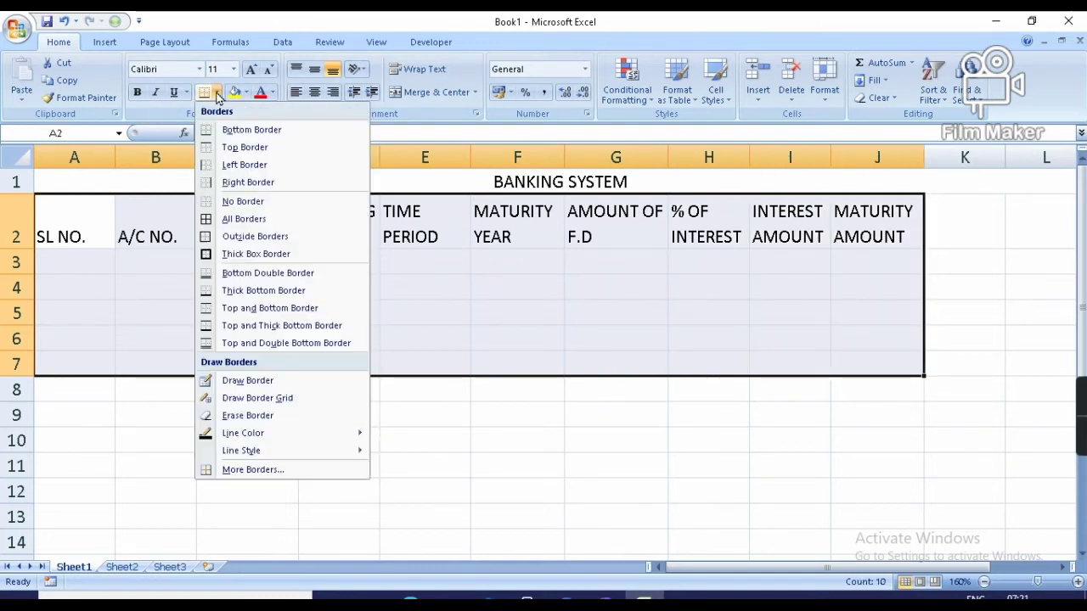
click(231, 223)
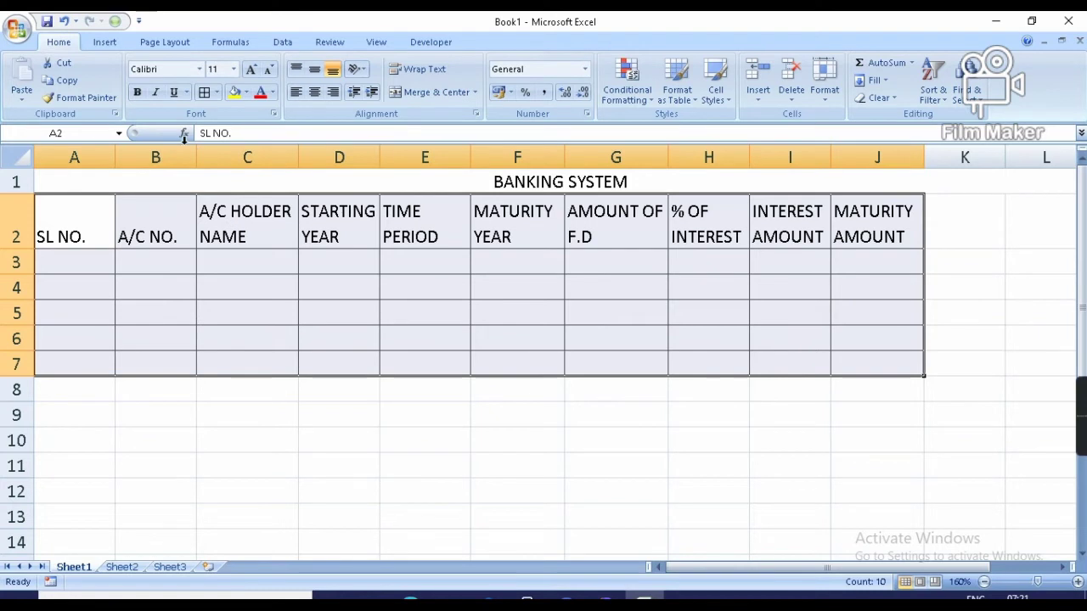
Bold and center the row 2 headings, and widen column D to fit STARTING YEAR
click(137, 92)
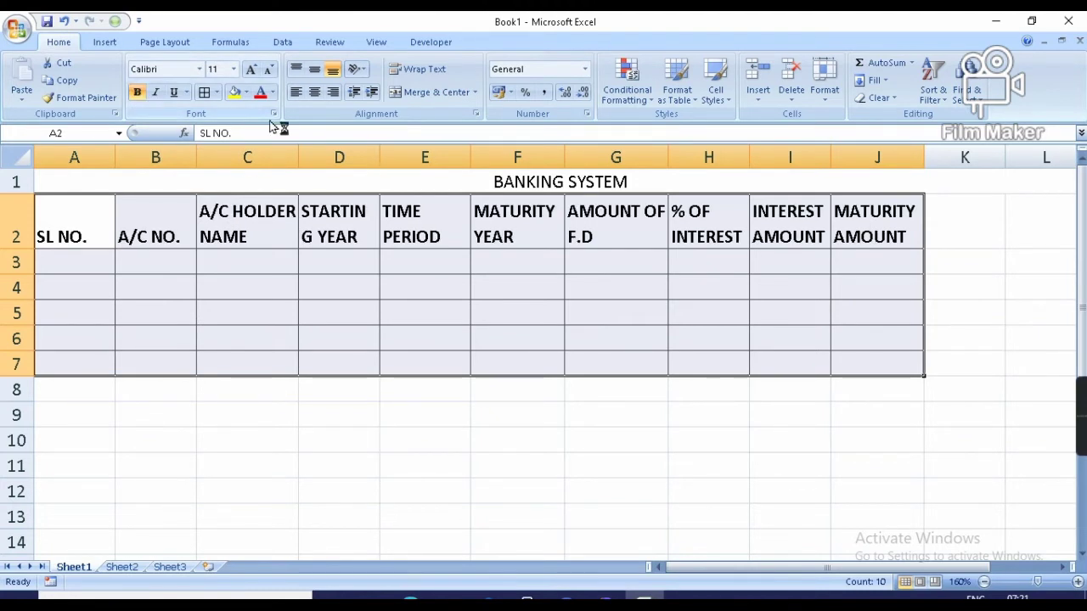
click(314, 92)
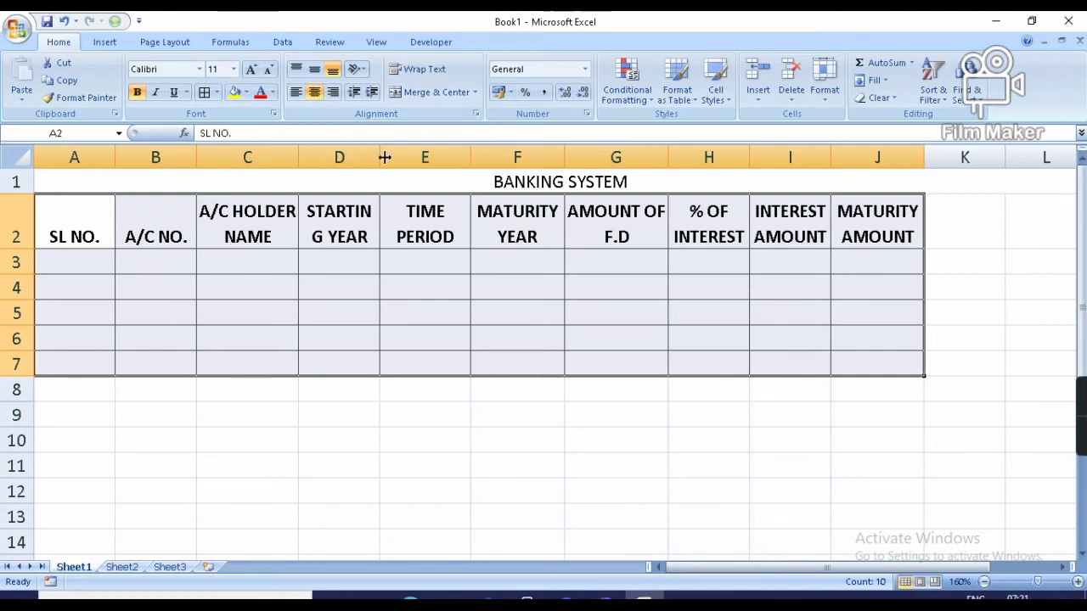
drag(381, 156, 391, 155)
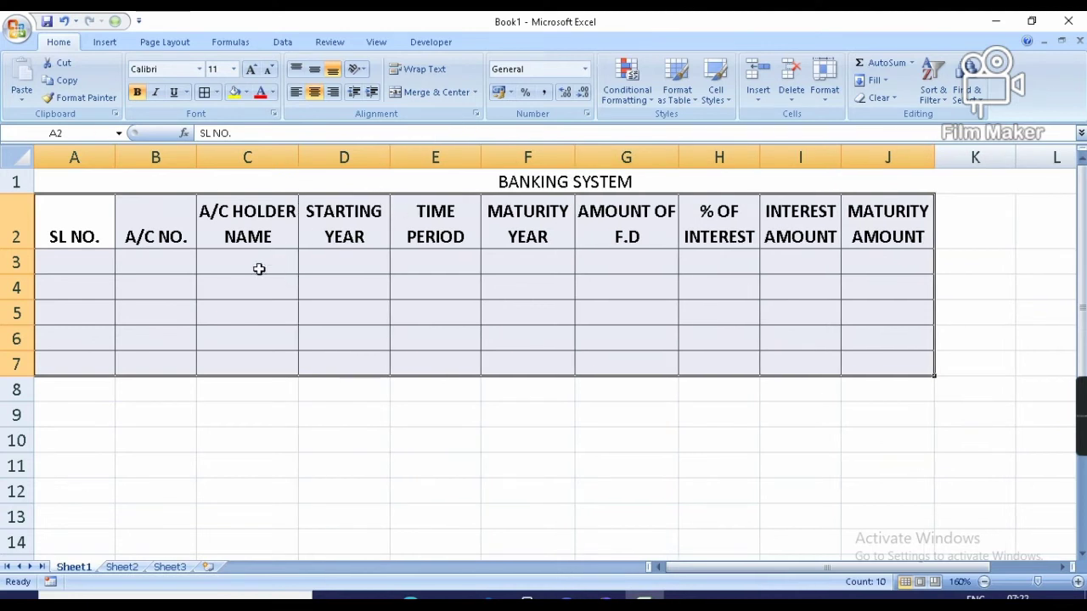
click(78, 262)
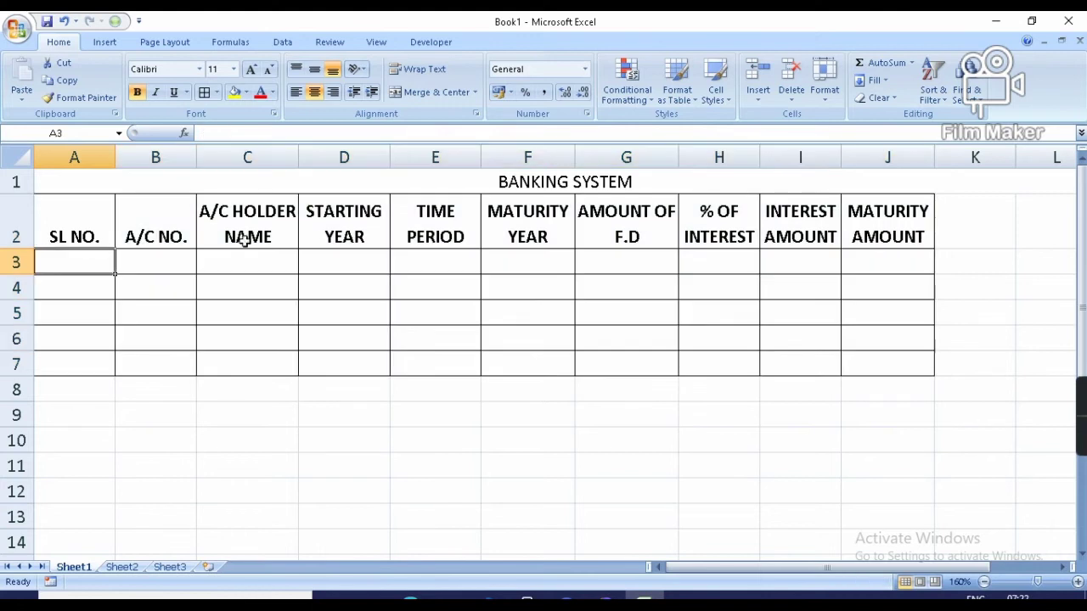
Set the BANKING SYSTEM title's font size to 18
click(222, 181)
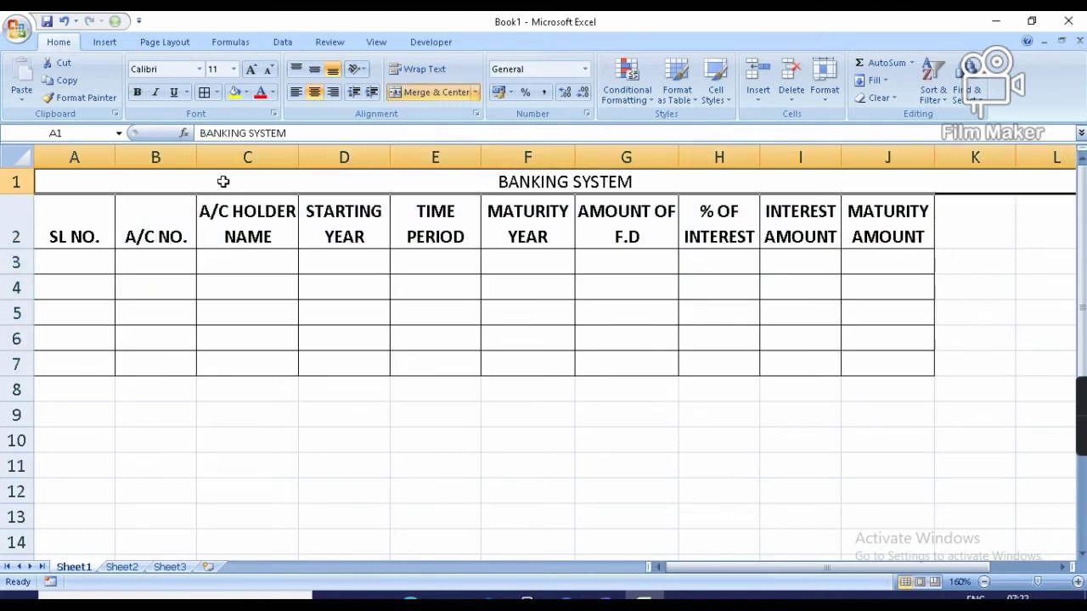
click(234, 72)
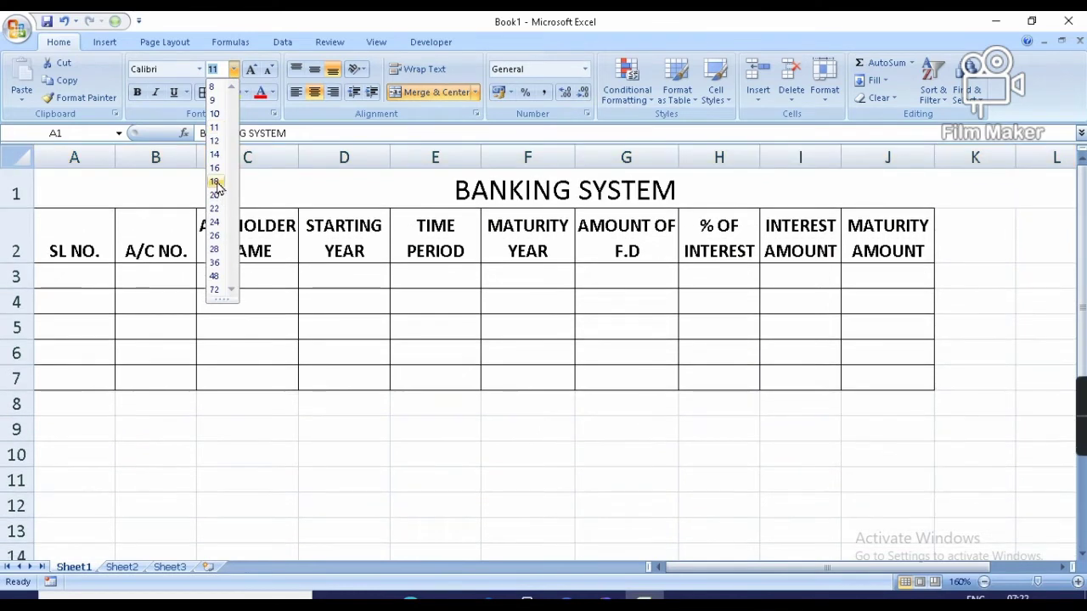
click(217, 182)
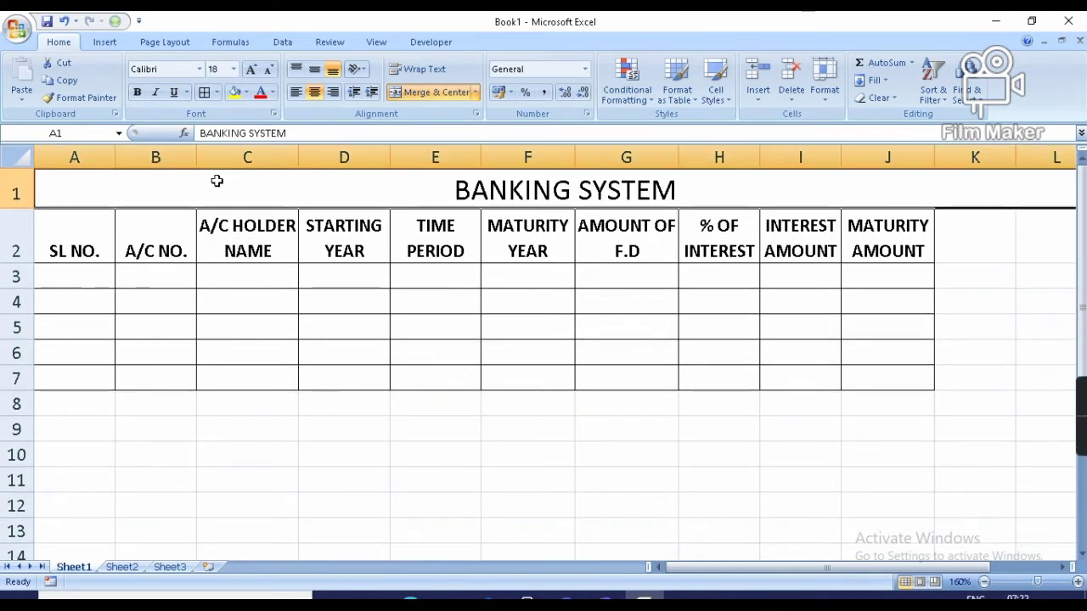
click(382, 343)
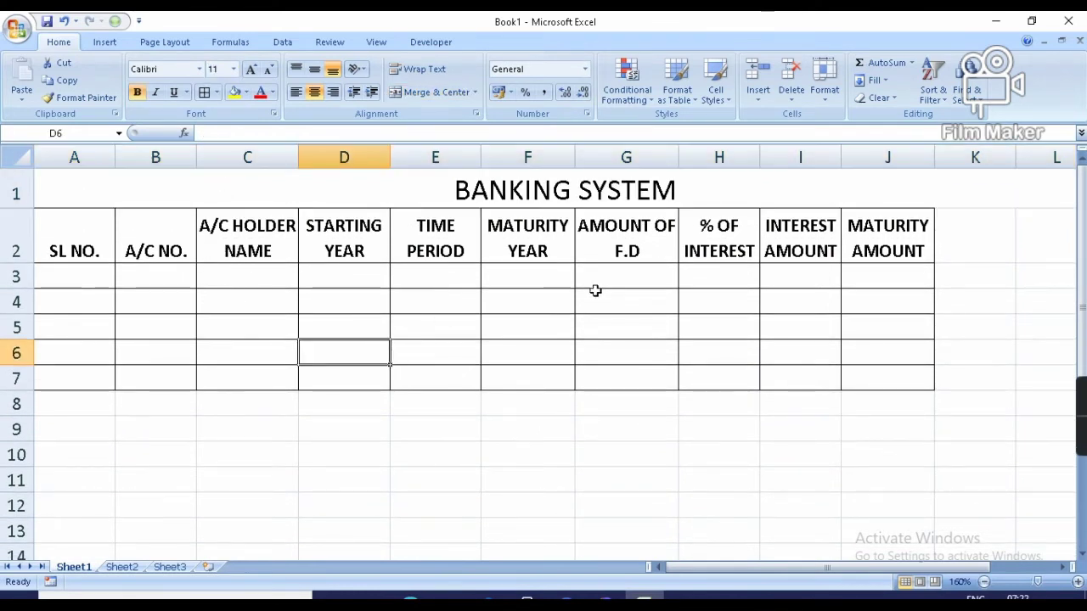
Unmerge the title, then Merge & Center it across A1:J1
click(737, 190)
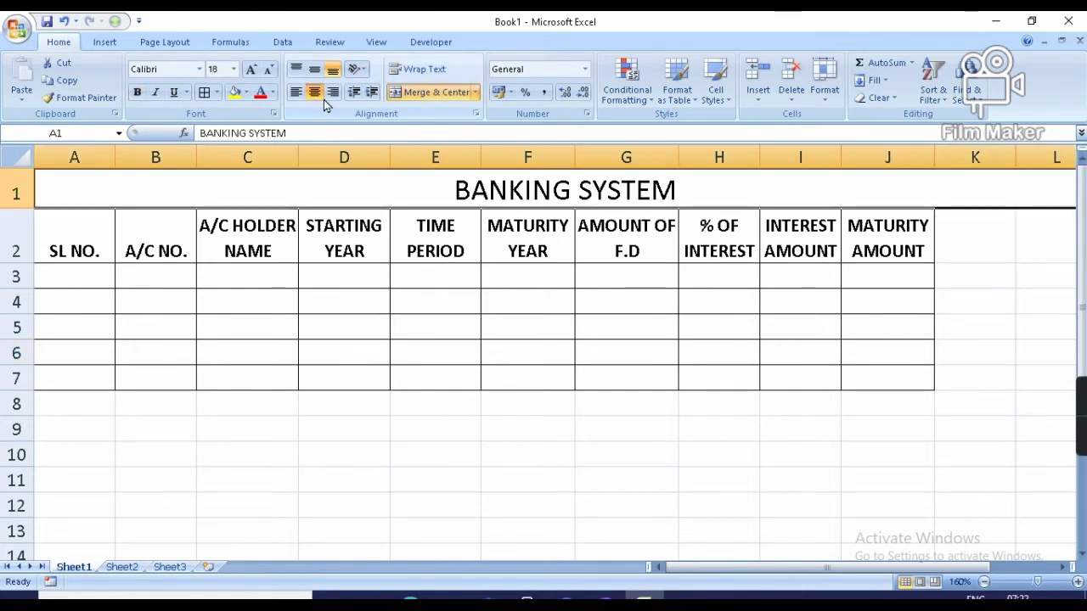
click(415, 91)
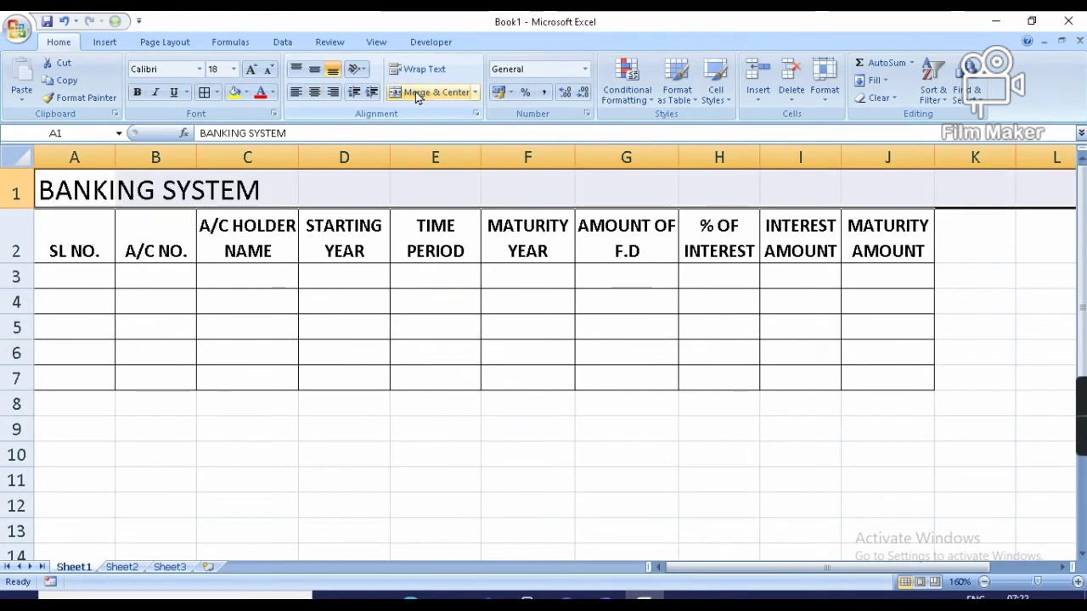
click(105, 187)
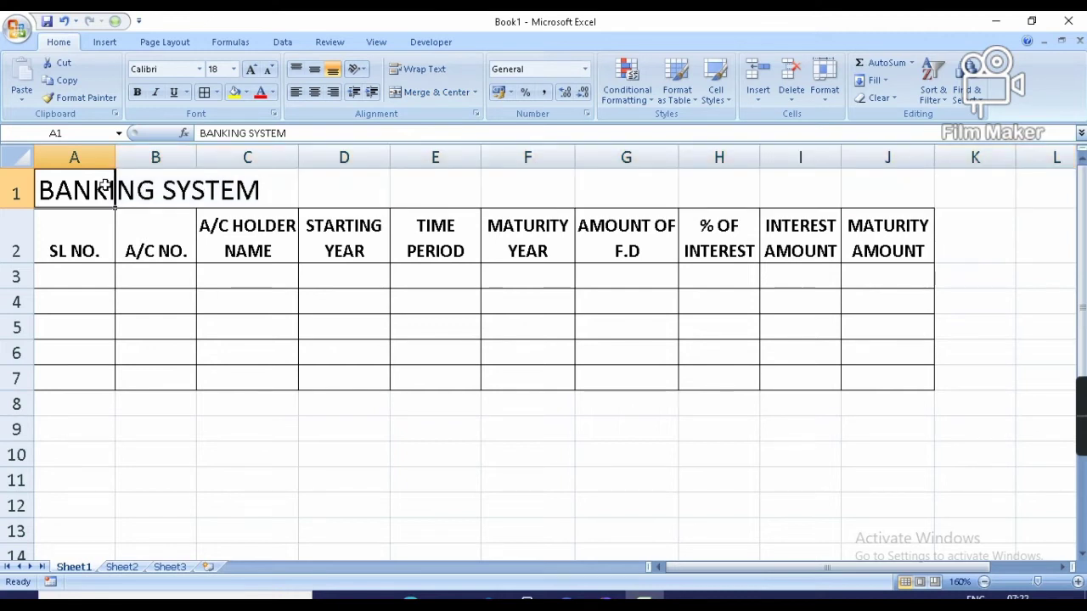
key(shift+Right)
key(shift+Right)
key(shift+Right)
key(shift+Right)
key(shift+Right)
key(shift+Right)
key(shift+Right)
key(shift+Right)
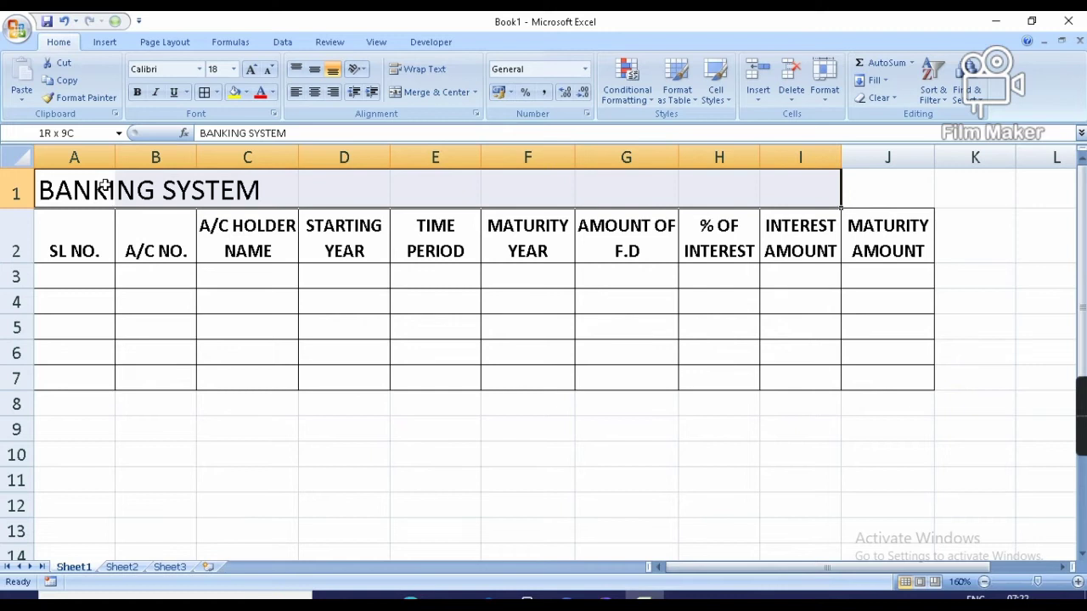
key(shift+Right)
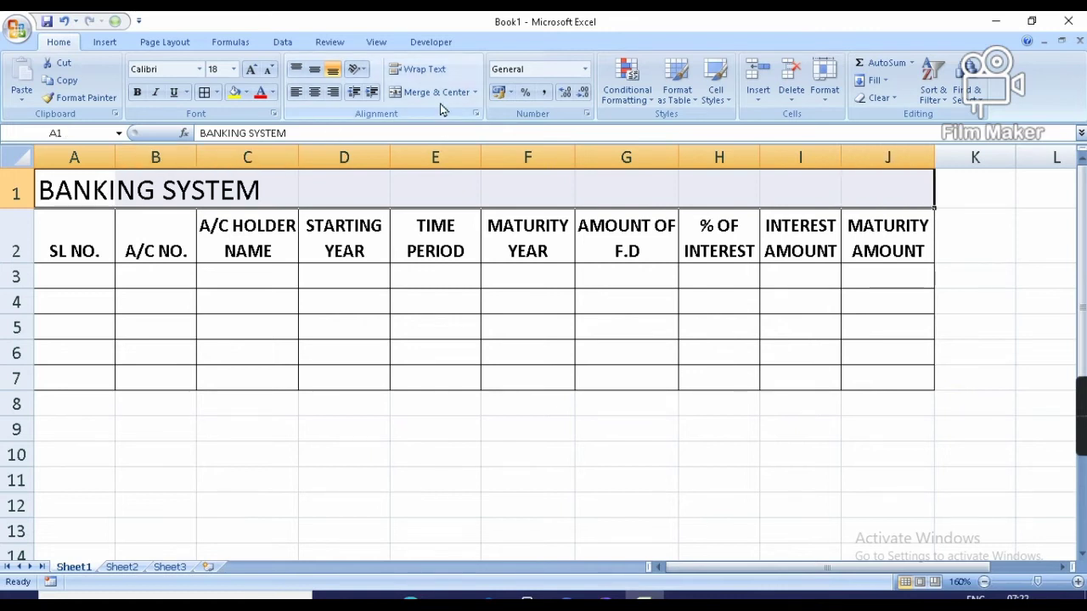
click(438, 92)
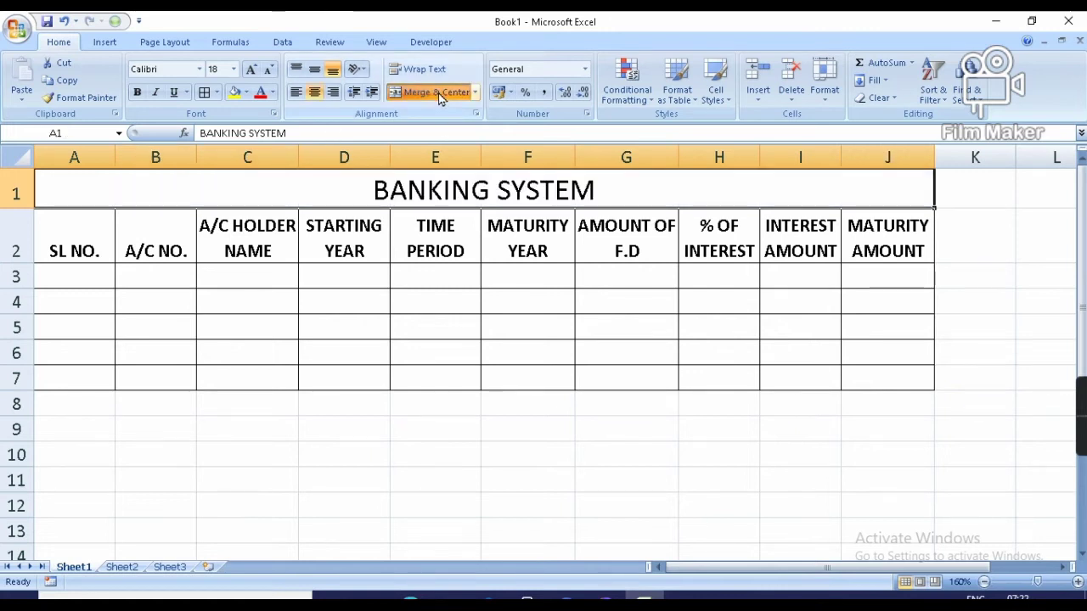
click(370, 318)
click(260, 196)
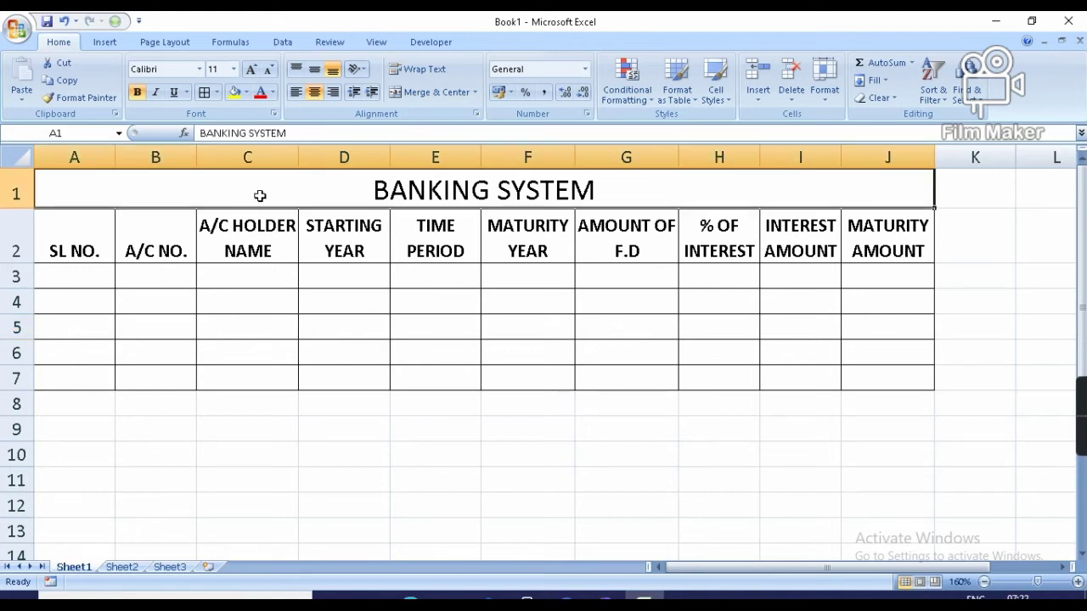
Make the BANKING SYSTEM title green, bold, with yellow fill
click(272, 95)
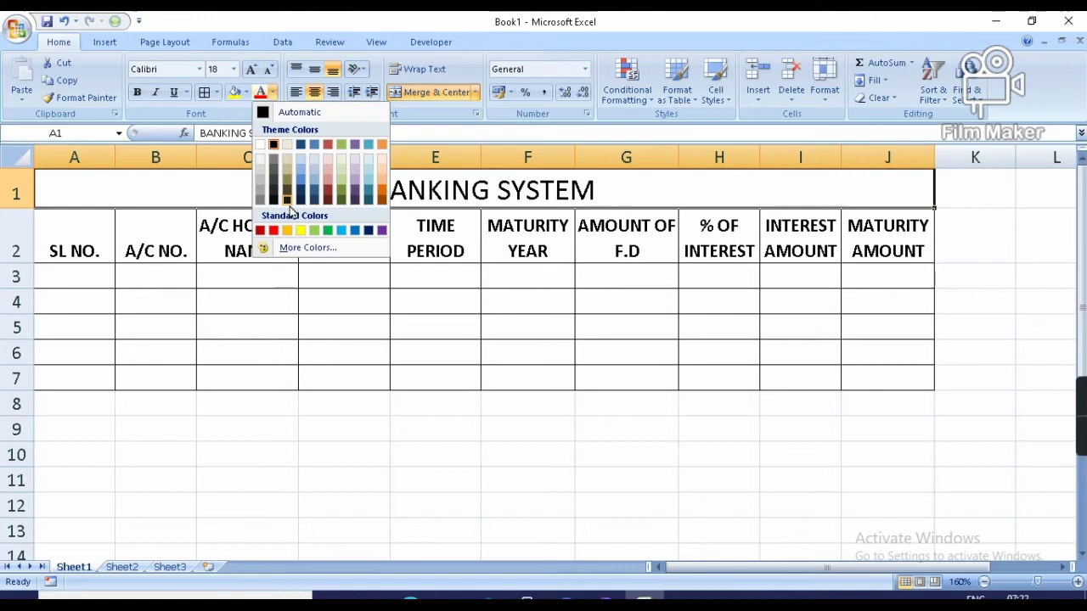
click(327, 231)
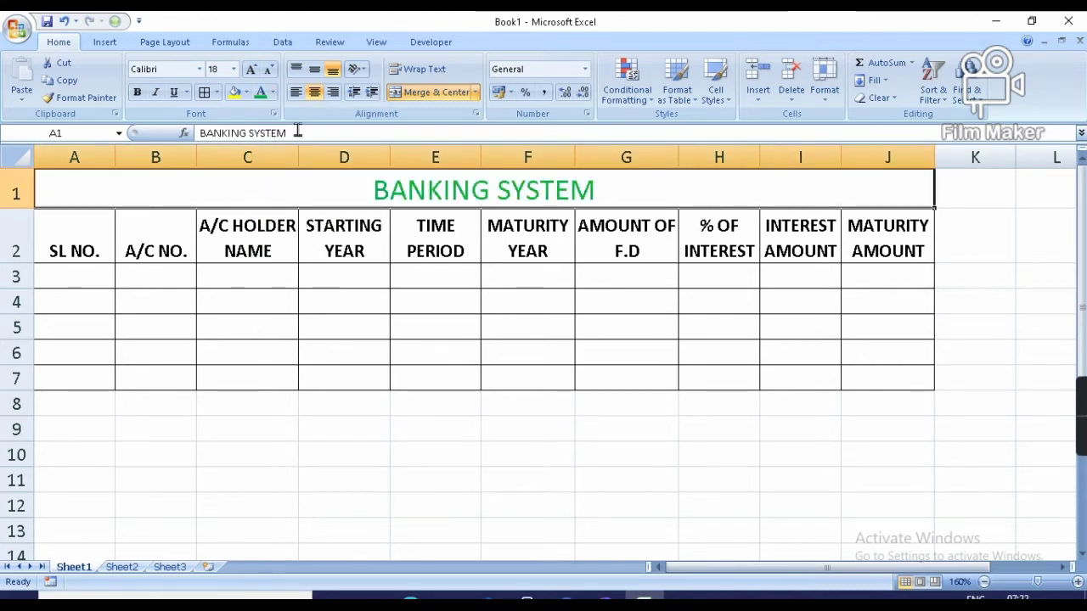
click(135, 92)
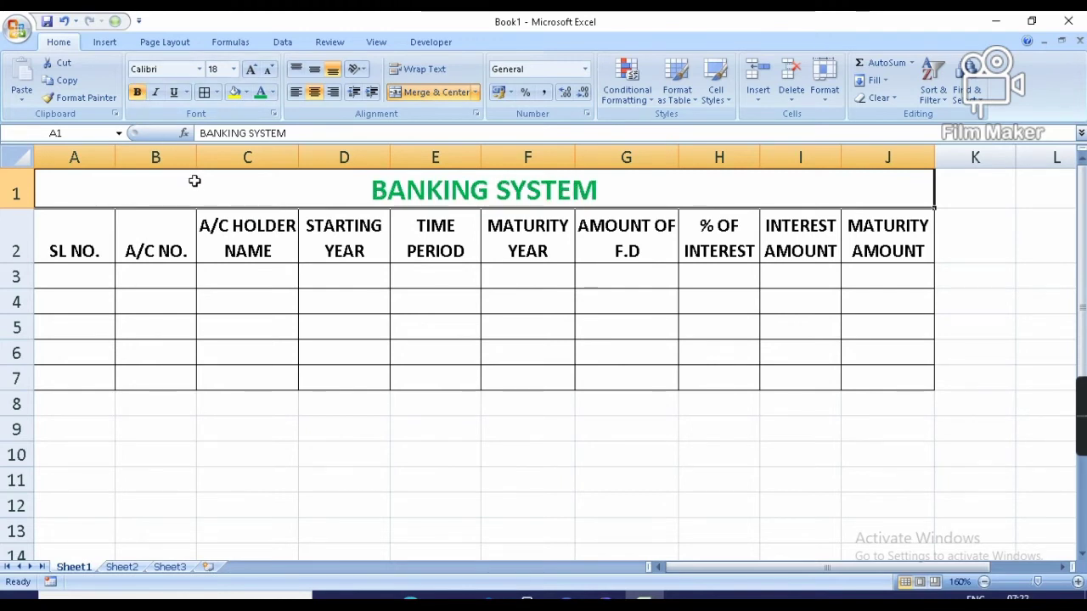
click(234, 93)
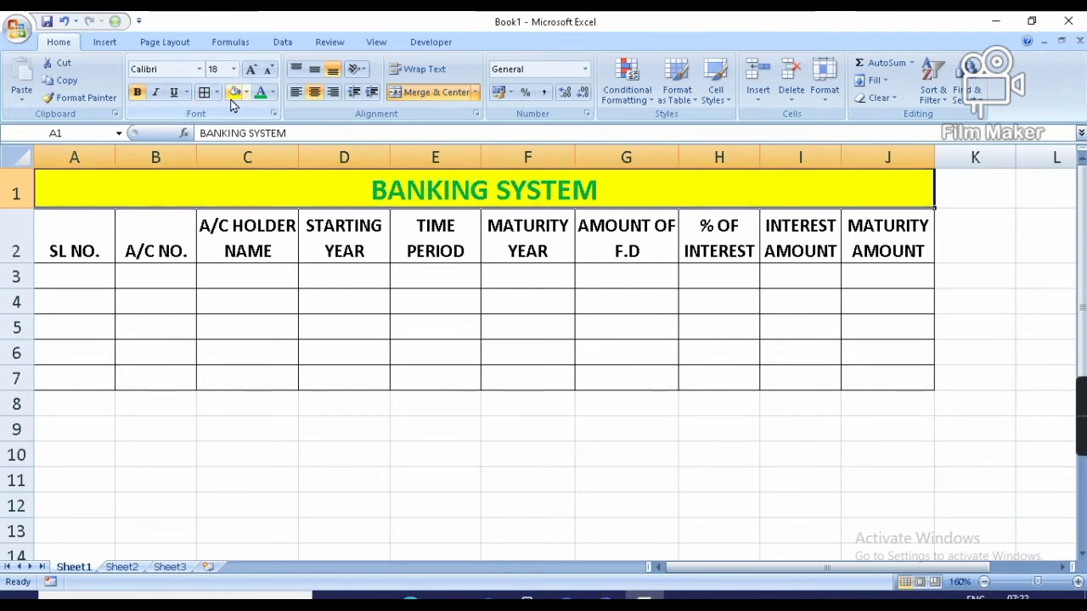
Give the header row red text and light-blue fill
click(53, 234)
key(shift+Right)
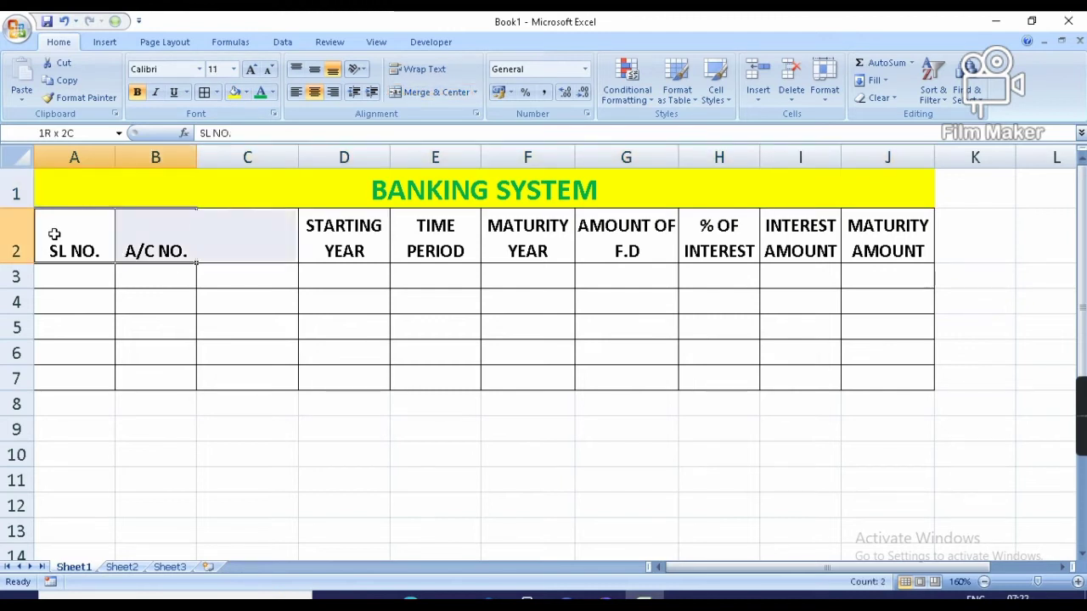
key(shift+Right)
key(shift+Right)
key(shift+Right)
key(shift+Right)
key(shift+Right)
key(shift+Right)
key(shift+Right)
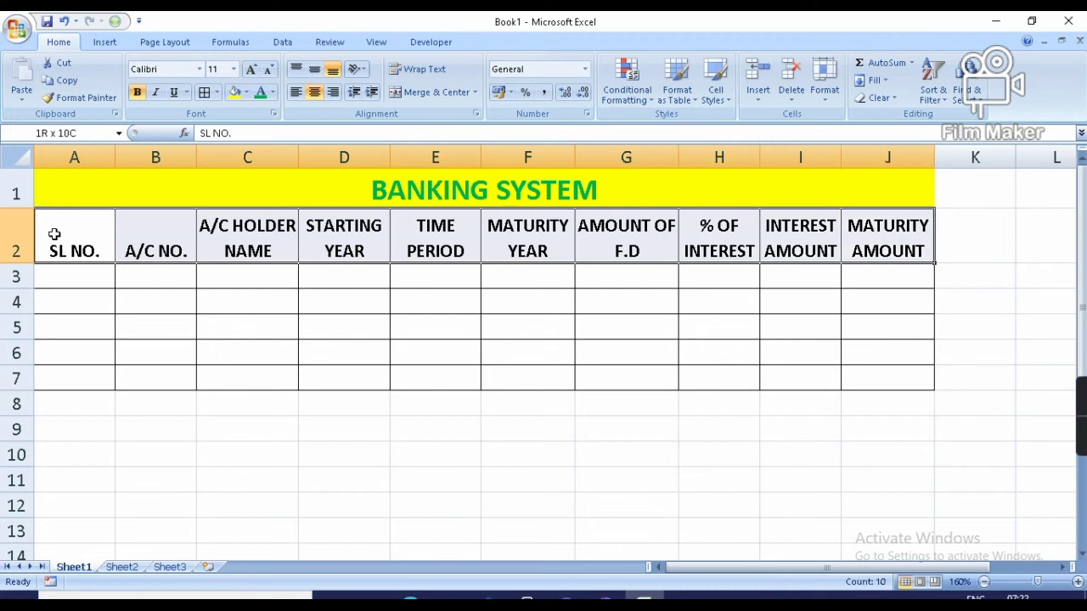
click(271, 94)
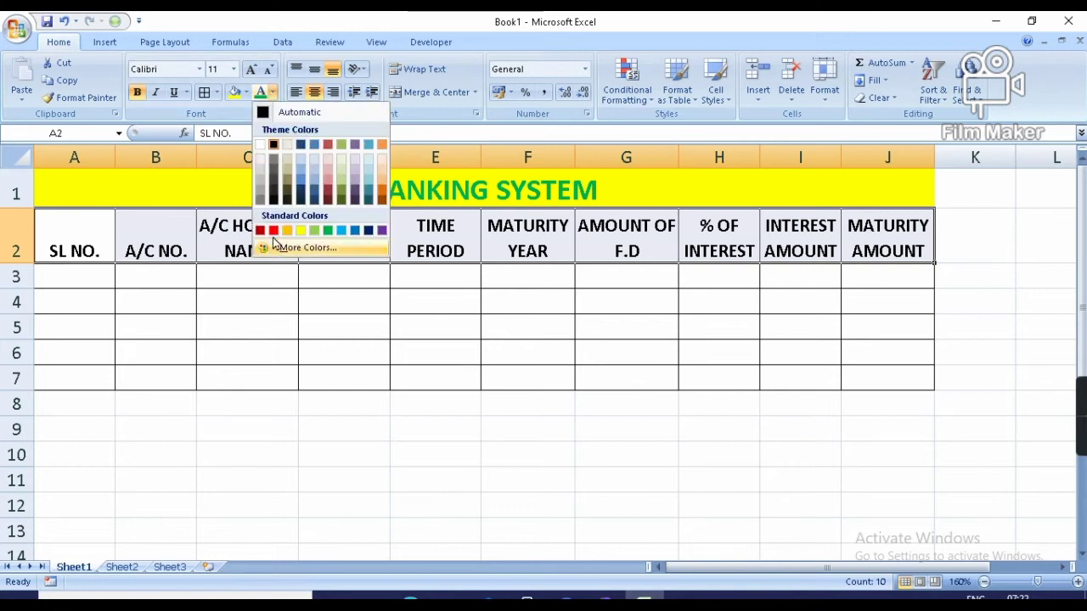
click(273, 230)
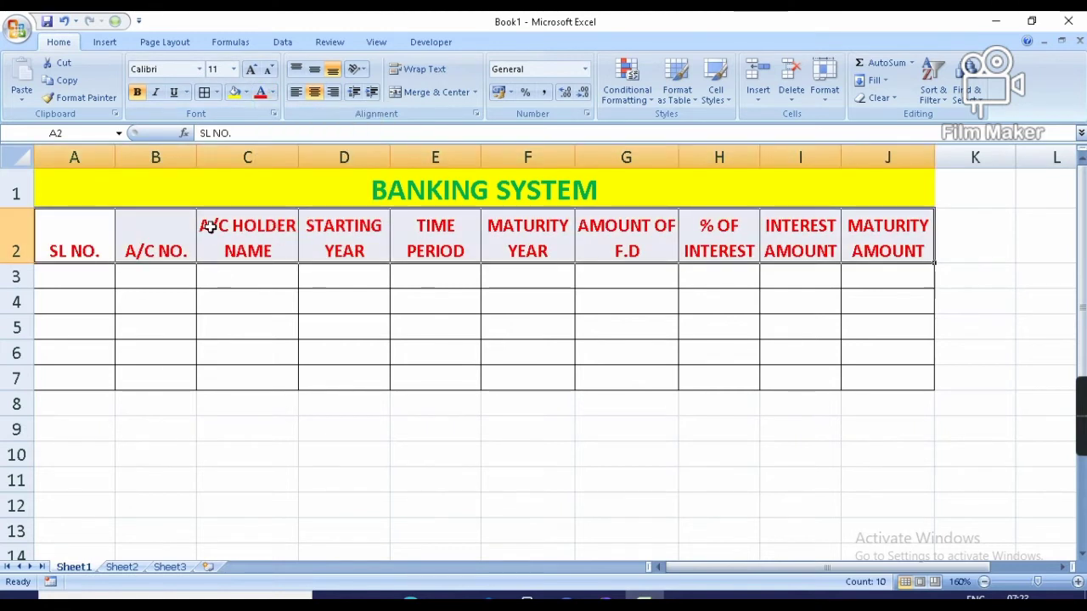
click(246, 94)
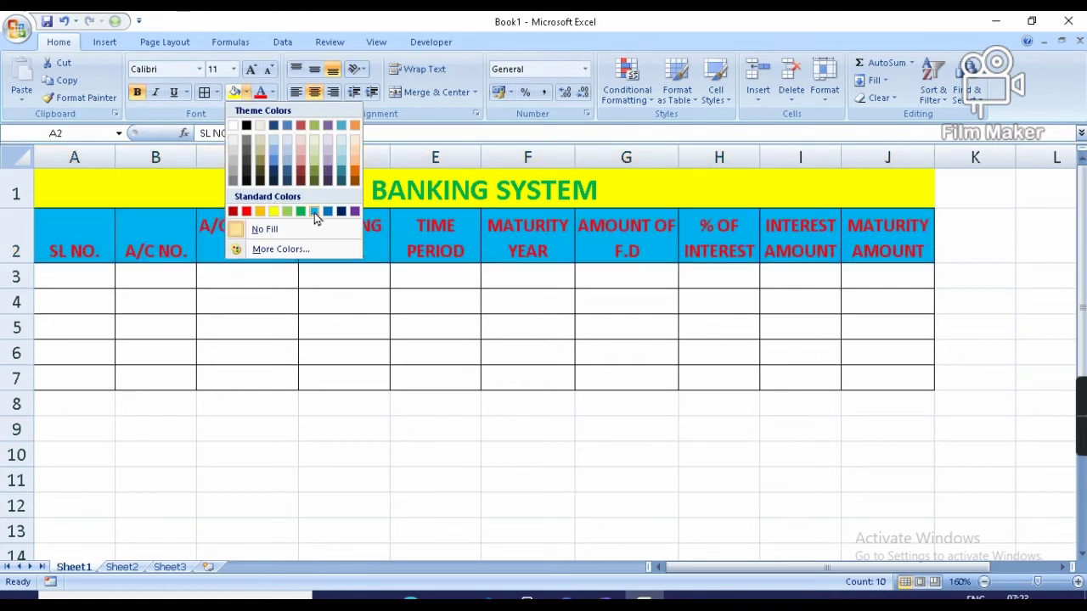
click(314, 212)
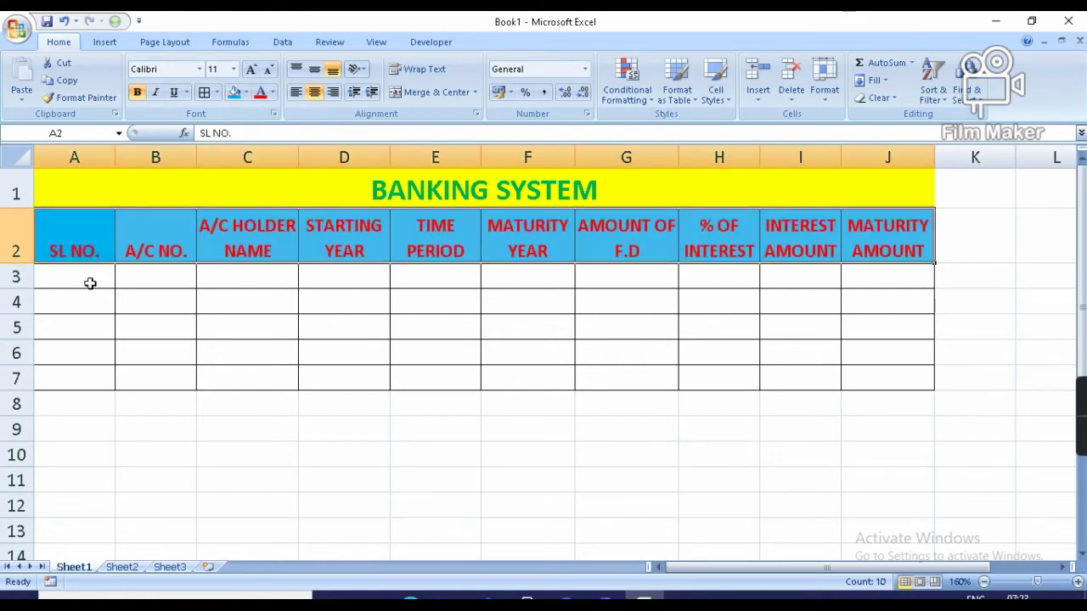
Fill the data area A3:J7 blue
click(90, 283)
key(shift+Down)
key(shift+Down)
key(shift+Down)
key(shift+Down)
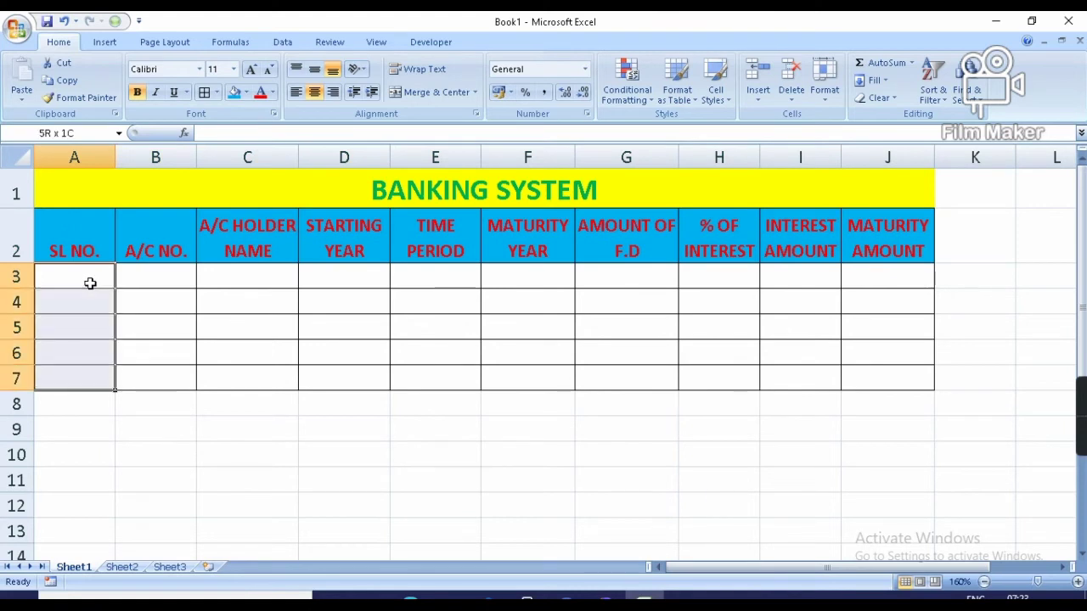
key(shift+Right)
key(shift+Right)
key(shift+Right)
key(shift+Right)
key(shift+Right)
key(shift+Right)
key(shift+Right)
key(shift+Right)
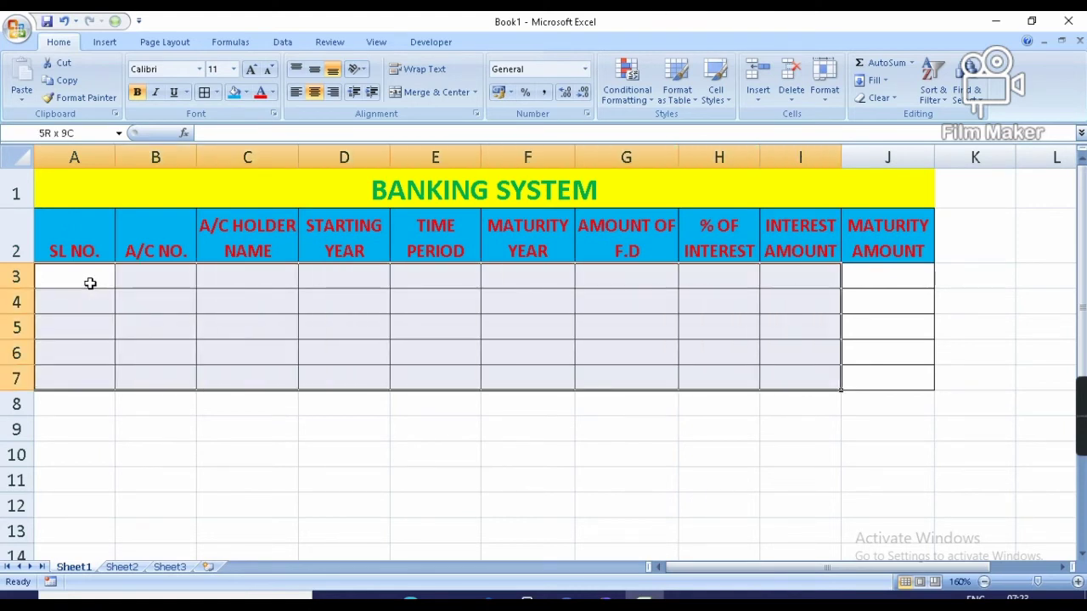
key(shift+Right)
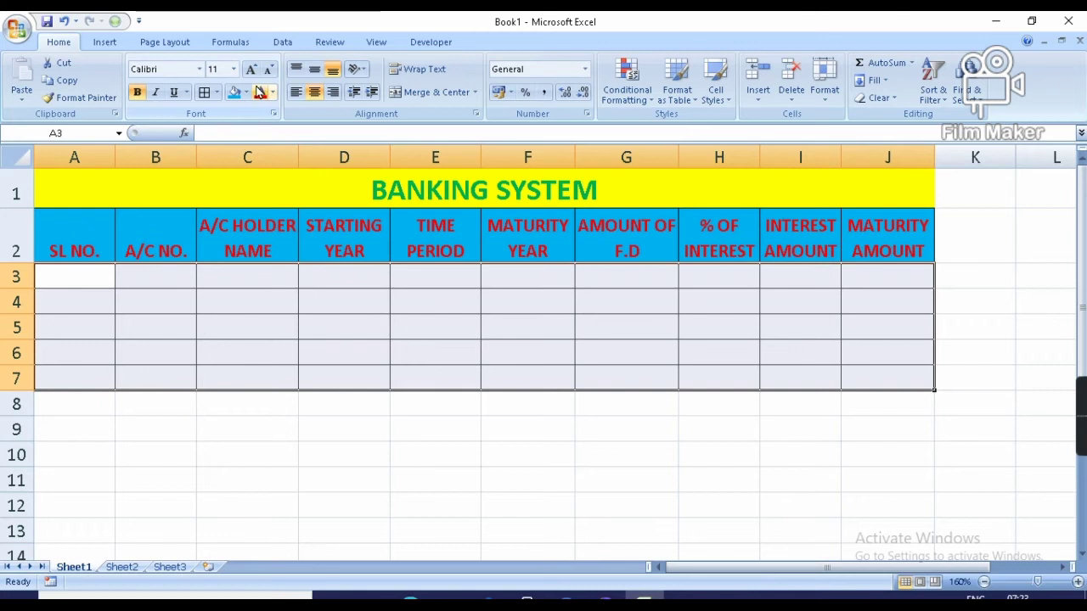
click(248, 93)
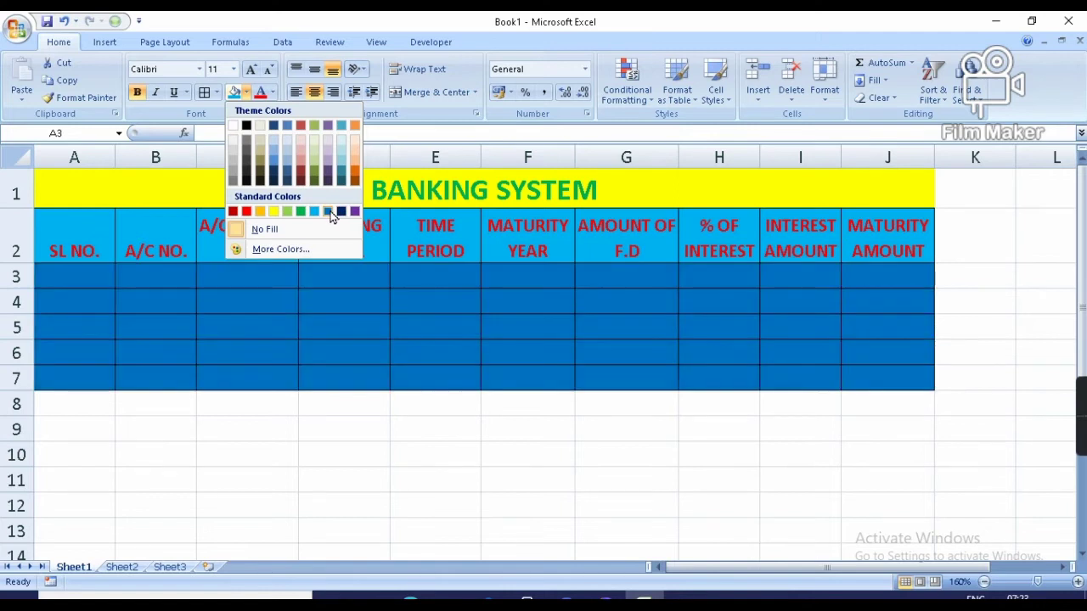
click(328, 212)
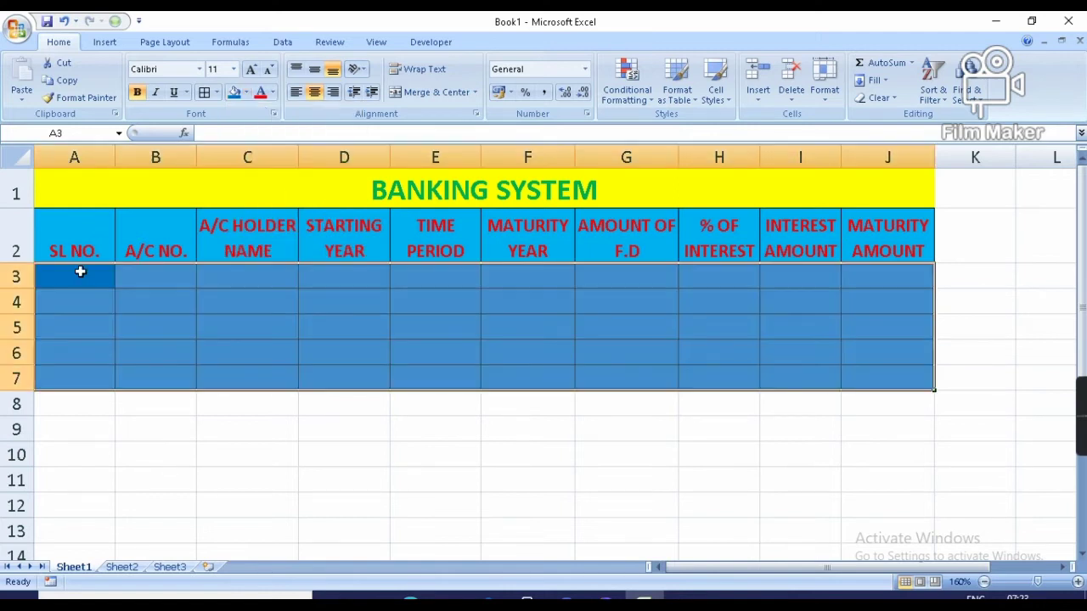
Make the text in cell A3 yellow
click(81, 272)
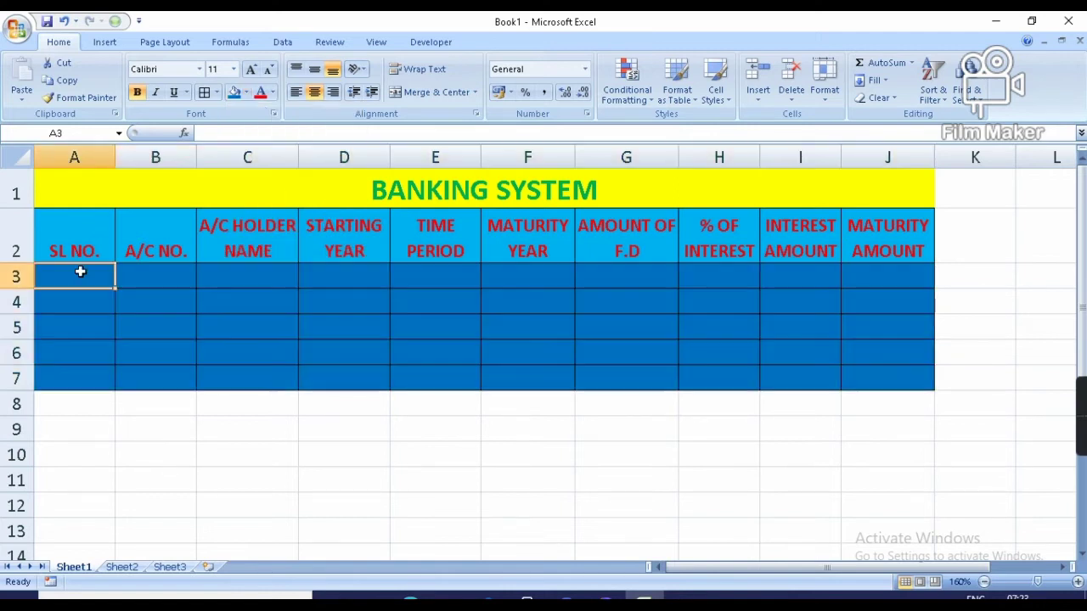
click(273, 93)
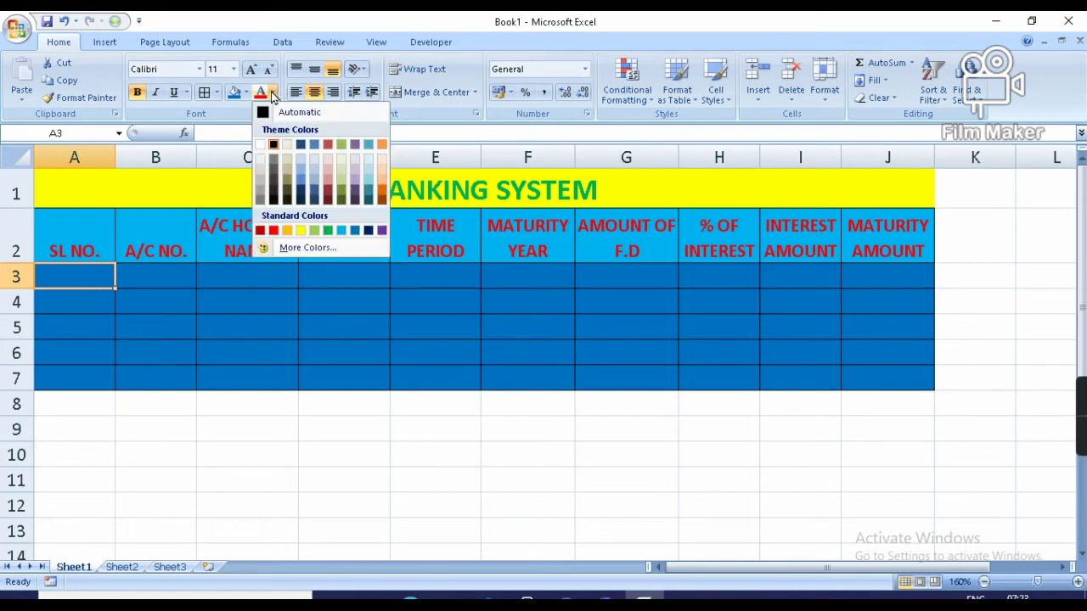
click(296, 231)
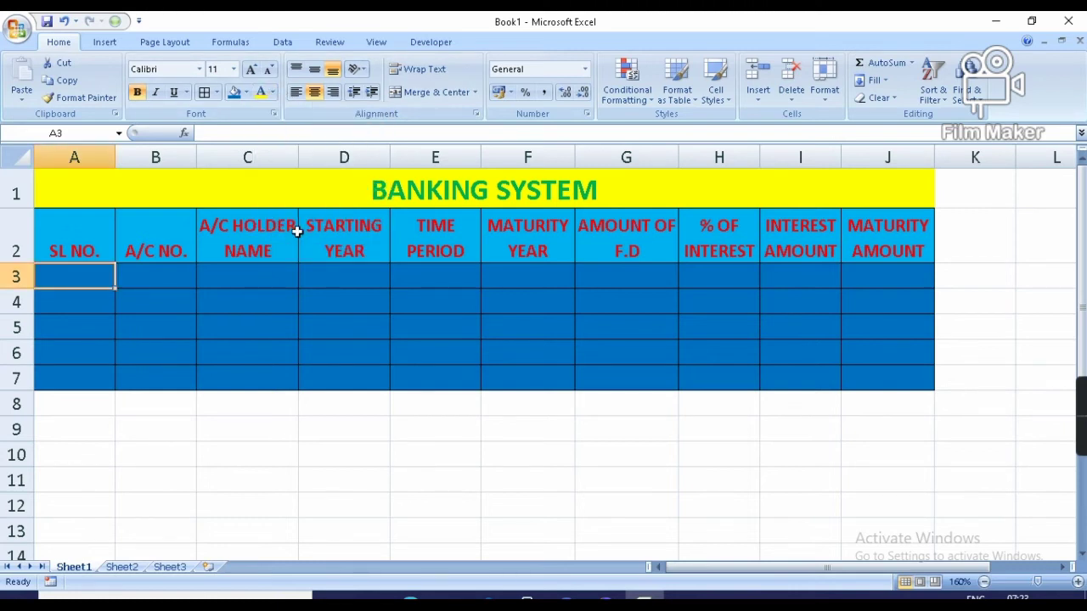
Enter serial numbers 1 to 5 in A3:A7
text(1)
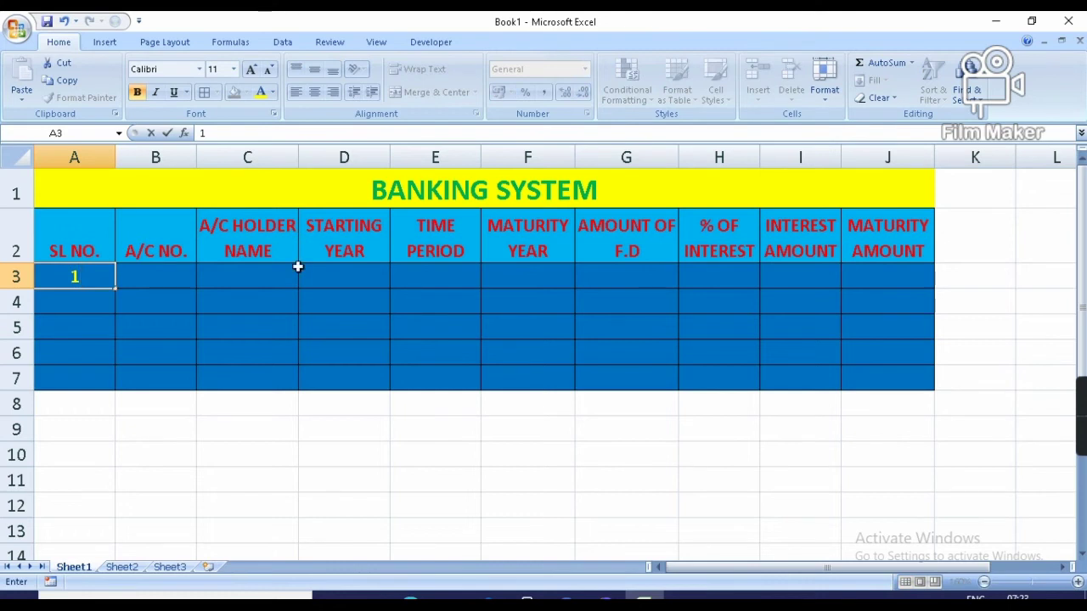
key(Return)
text(2)
key(Return)
text(3)
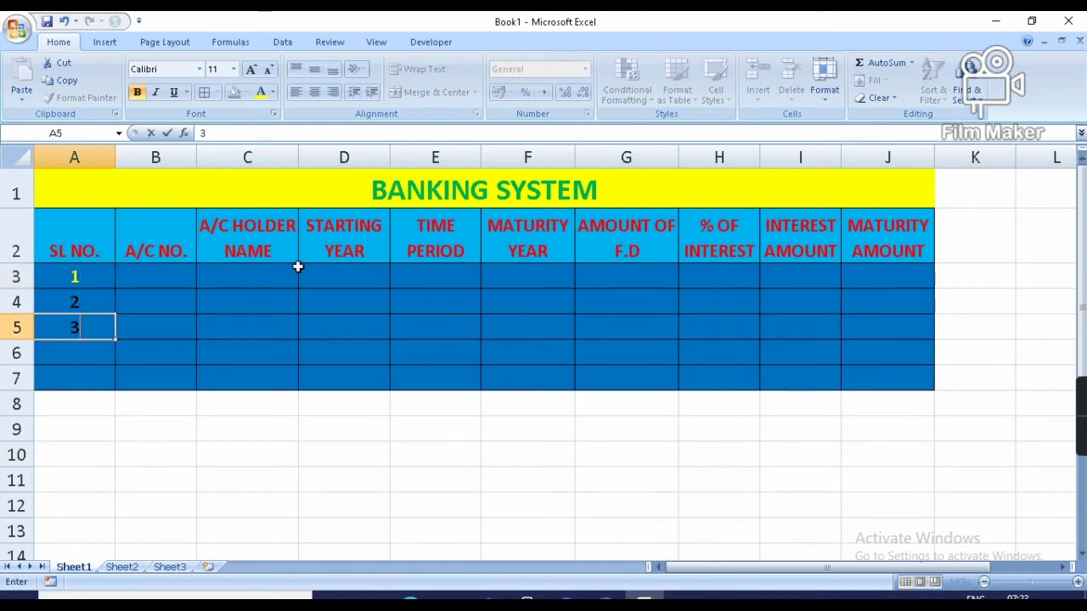
key(Return)
text(4)
key(Return)
text(5)
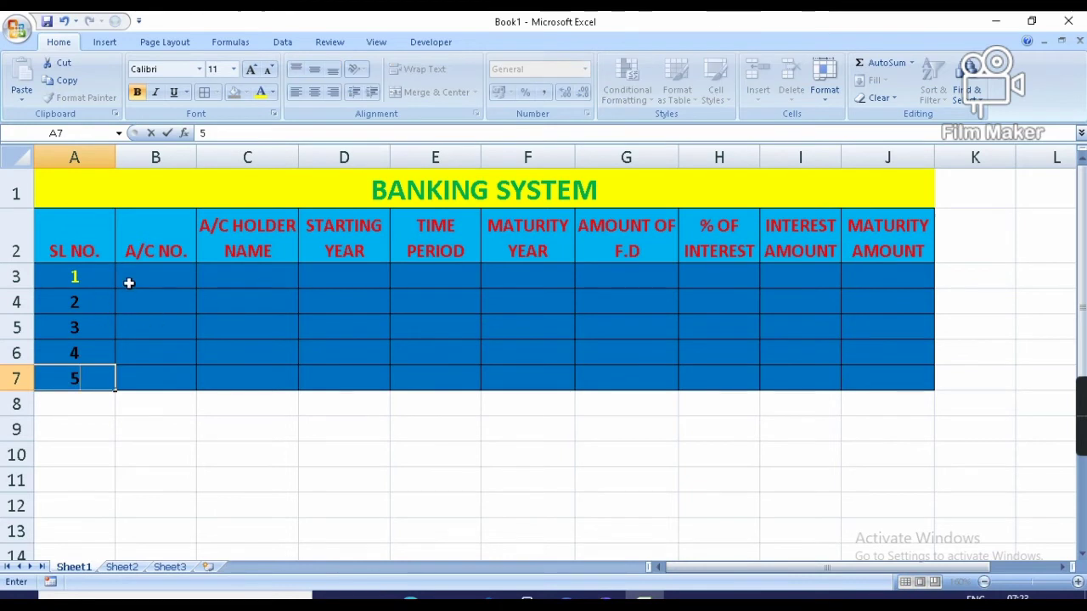
click(92, 274)
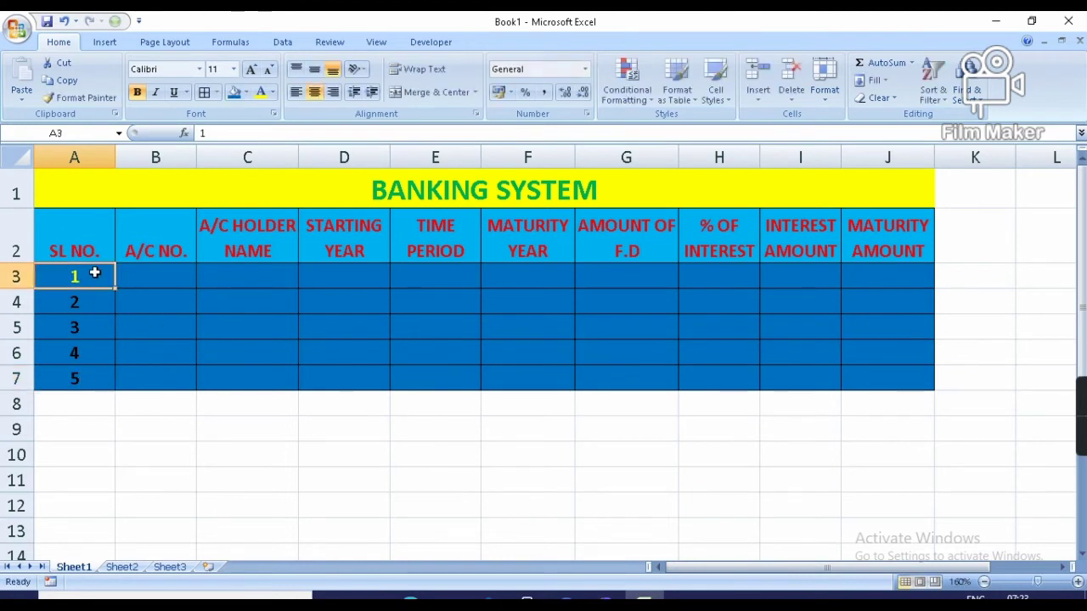
Enter the five account numbers in B3:B7
click(154, 266)
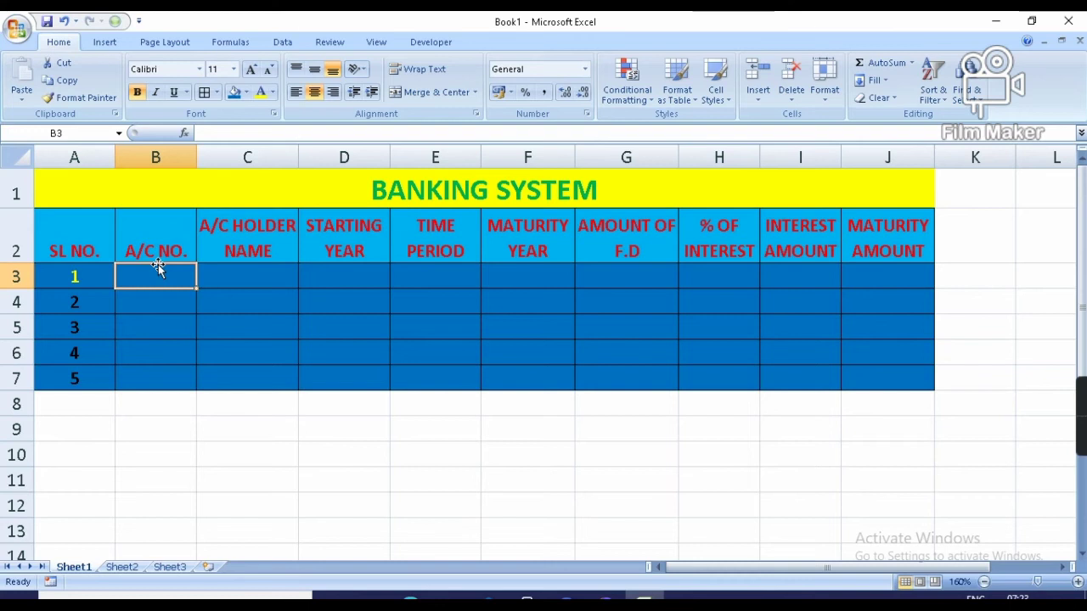
text(12312313)
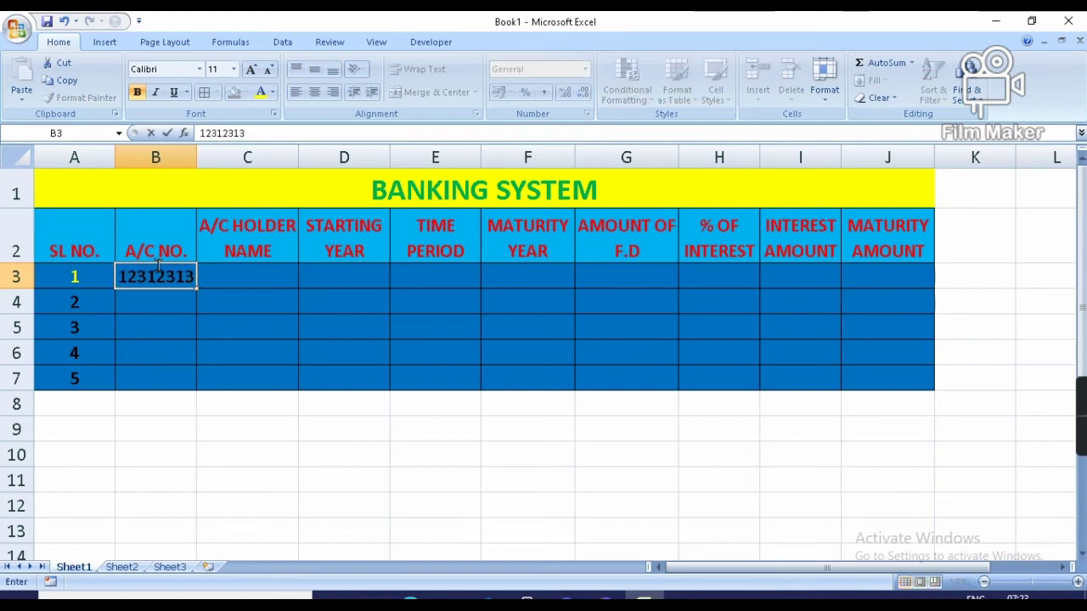
key(Return)
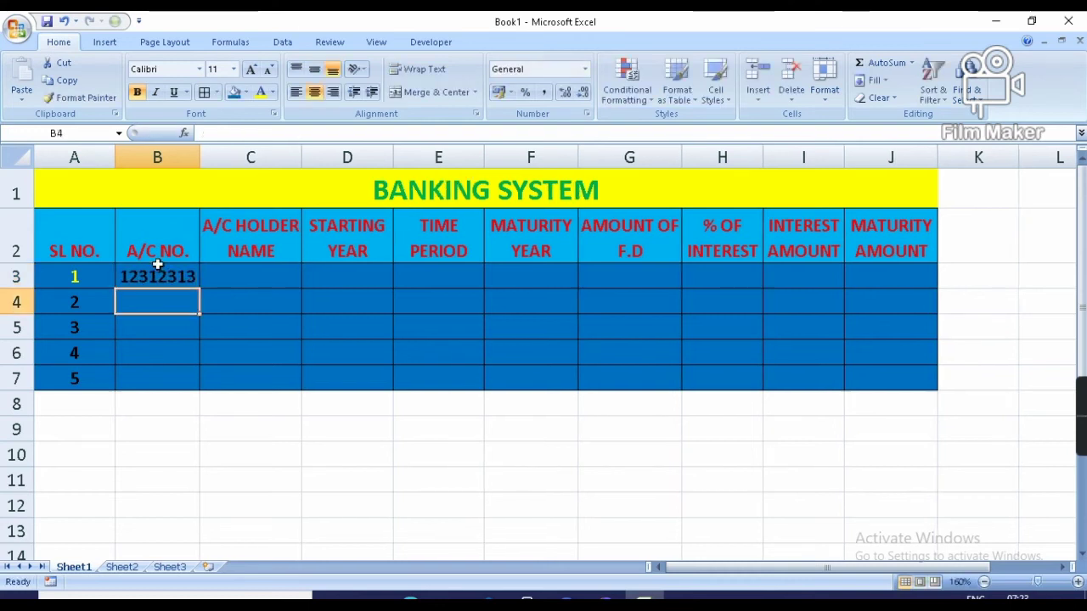
text(3445535)
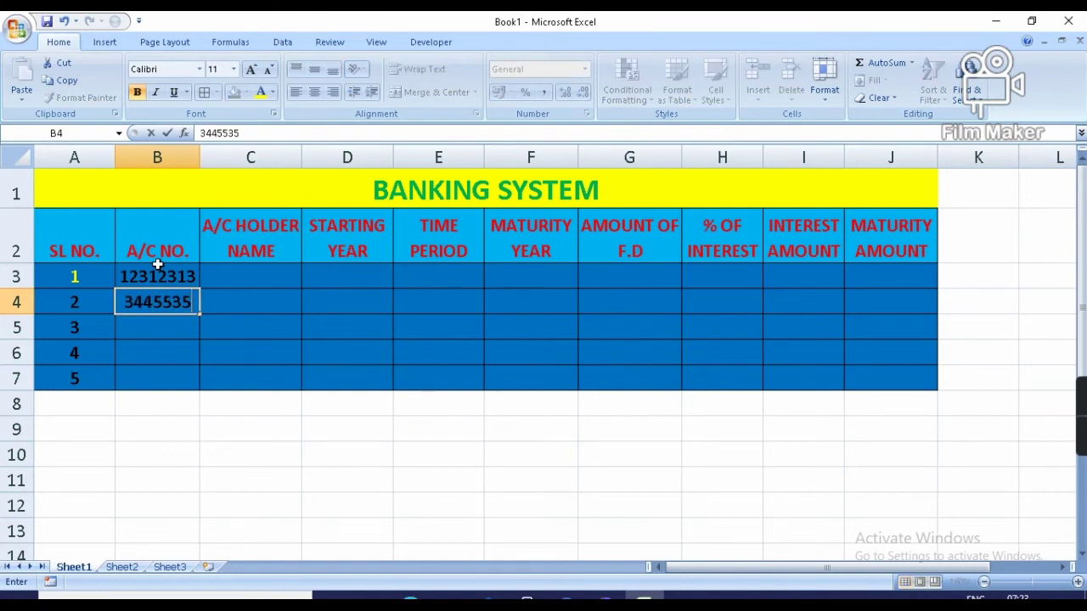
key(Return)
text(57655657)
key(Return)
text(45646467)
key(Return)
text(45646546)
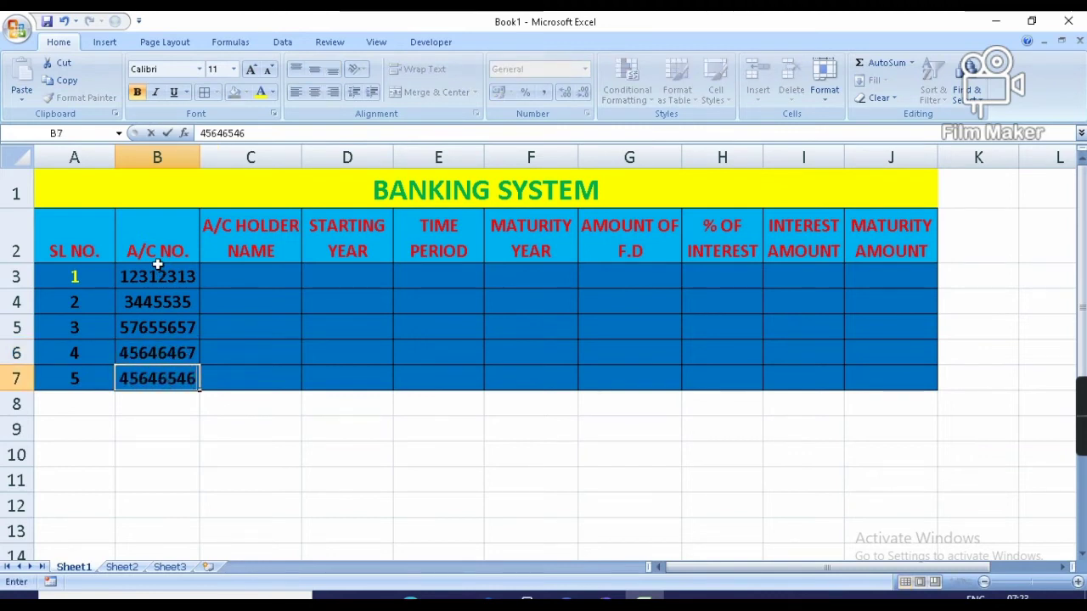
key(Up)
key(Up)
Enter holder names A, B, C, D and E in C3:C7
click(221, 274)
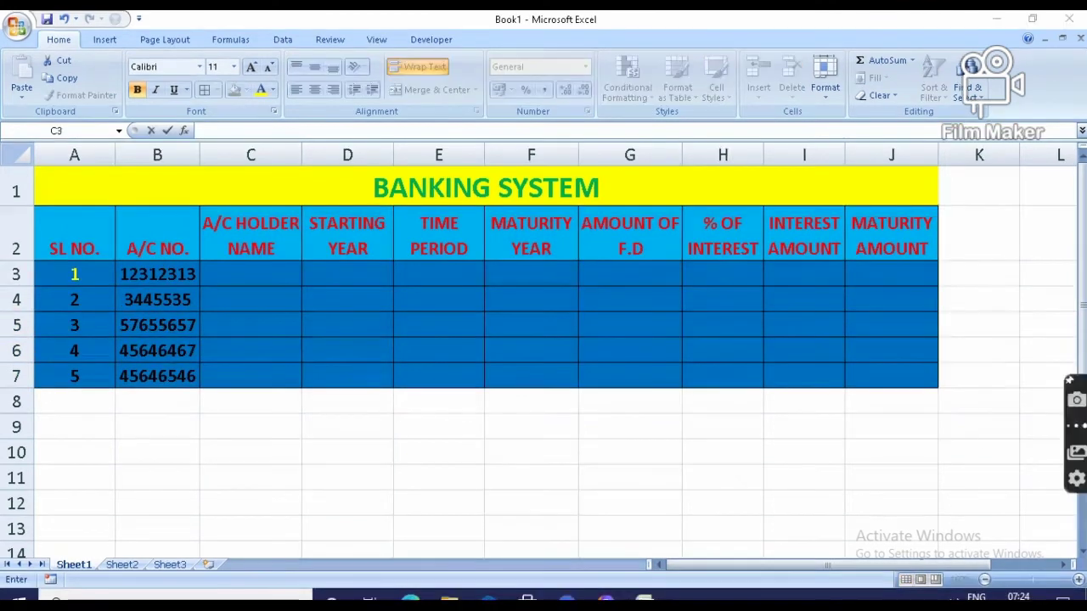
click(259, 274)
text(A)
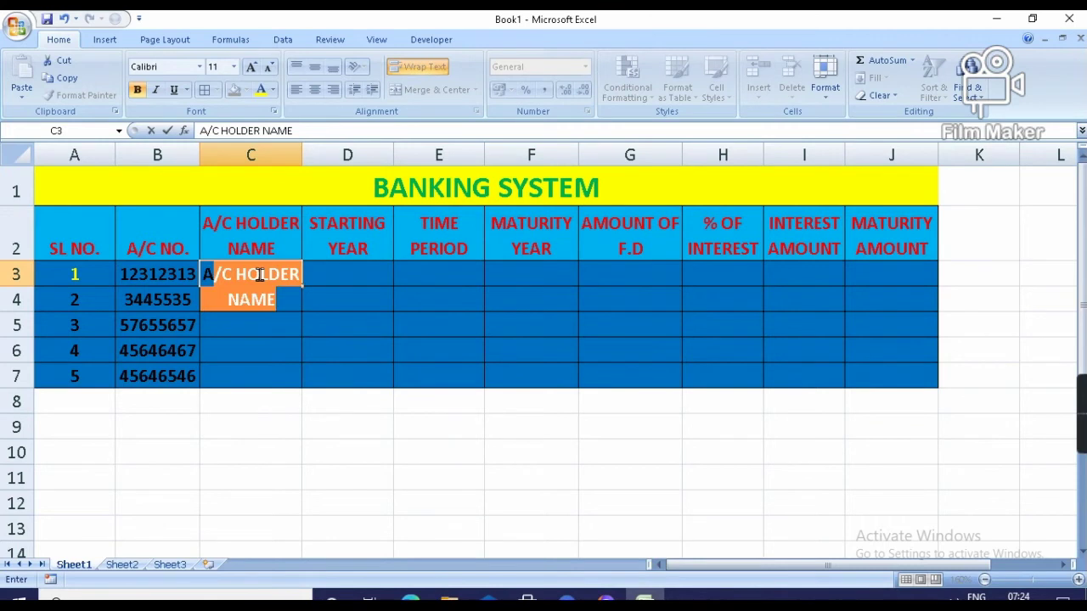
key(BackSpace)
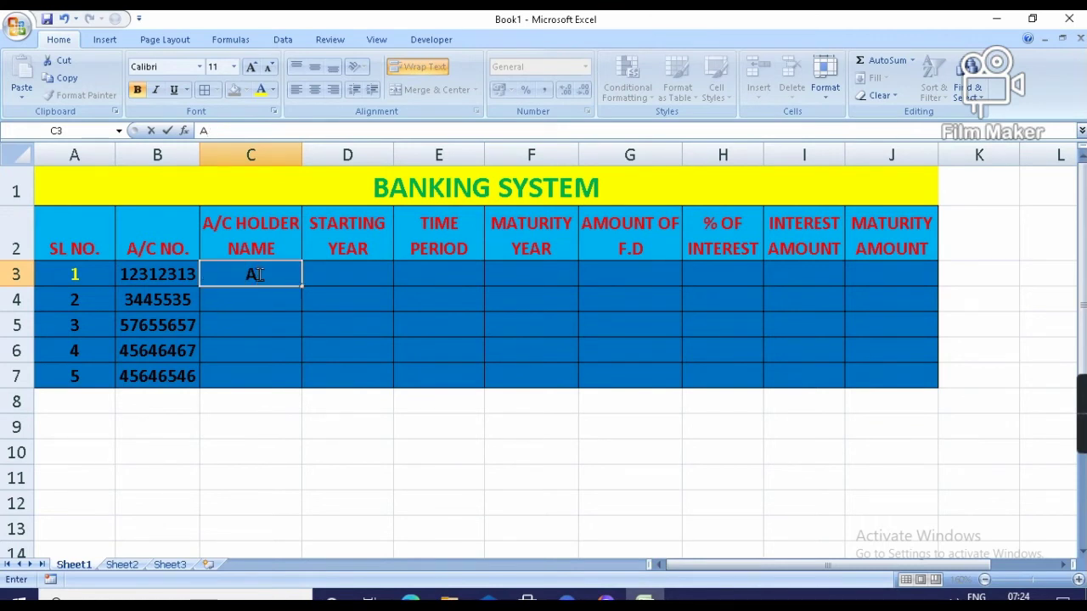
click(253, 299)
text(B)
click(252, 327)
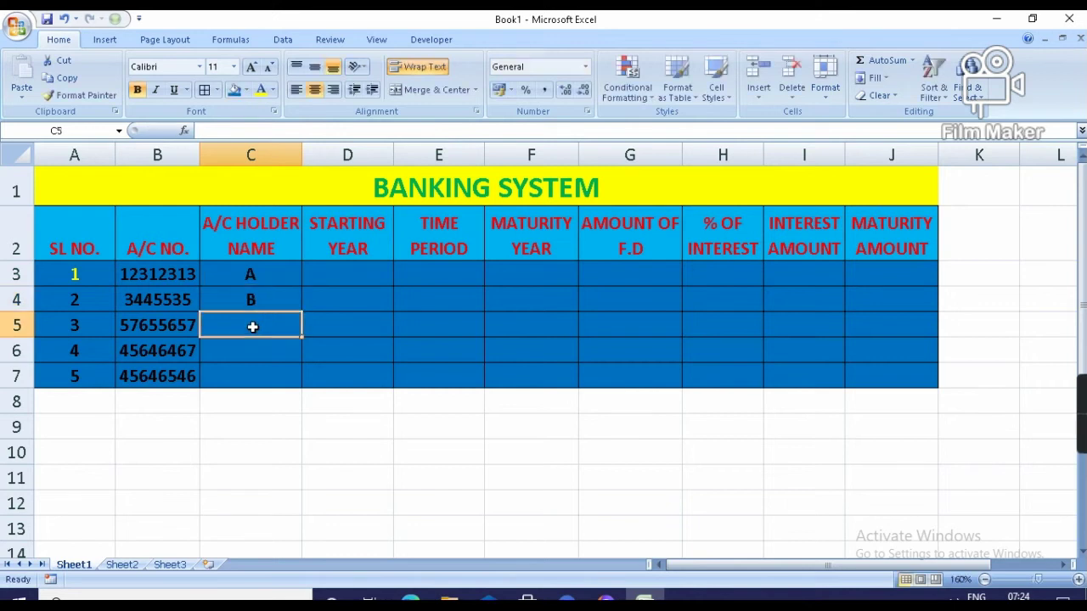
text(C)
click(253, 357)
text(D)
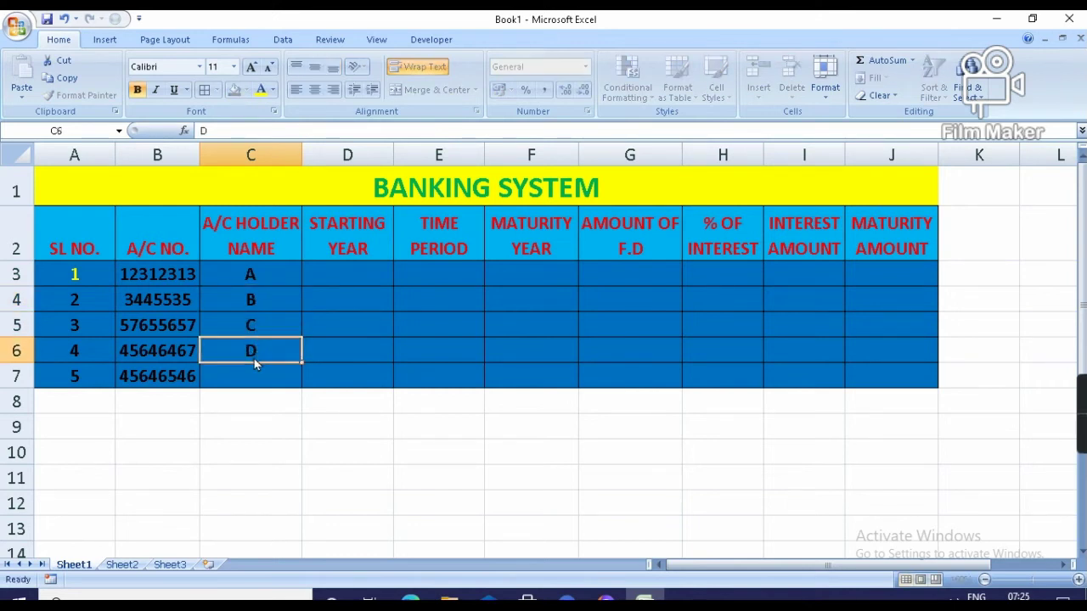
key(Return)
text(E)
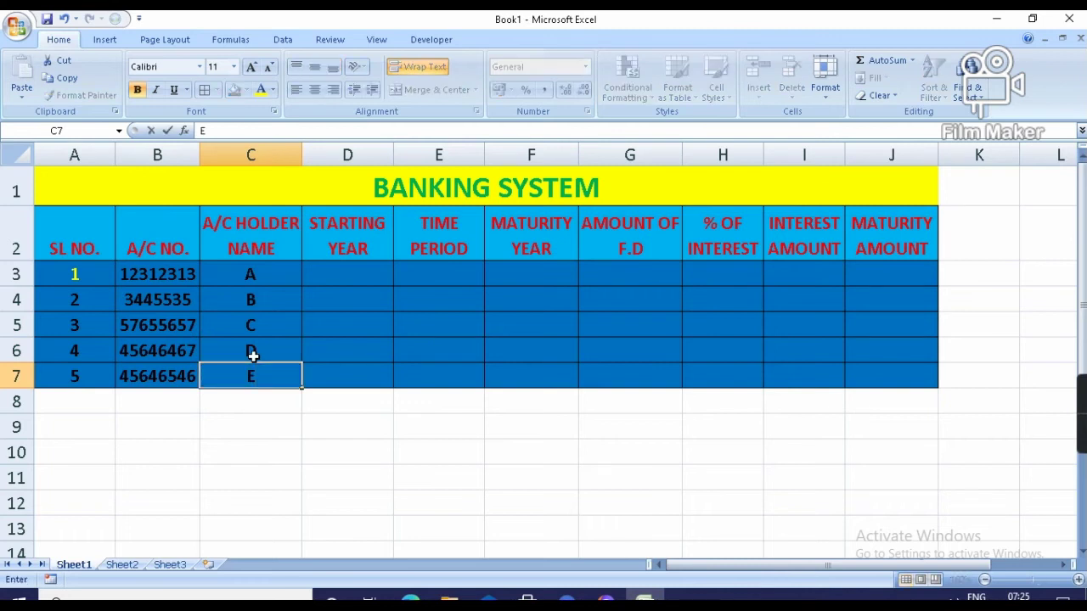
click(345, 273)
click(345, 273)
Enter starting years 2014, 2015, 2015, 2017 and 2018 in D3:D7
text(2014)
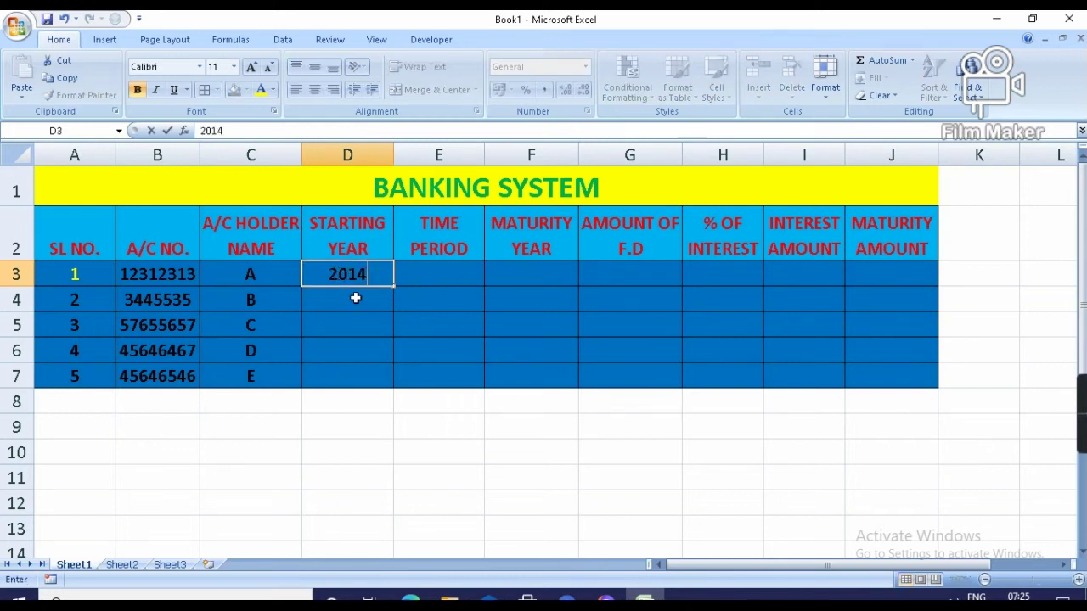
click(356, 298)
text(2015)
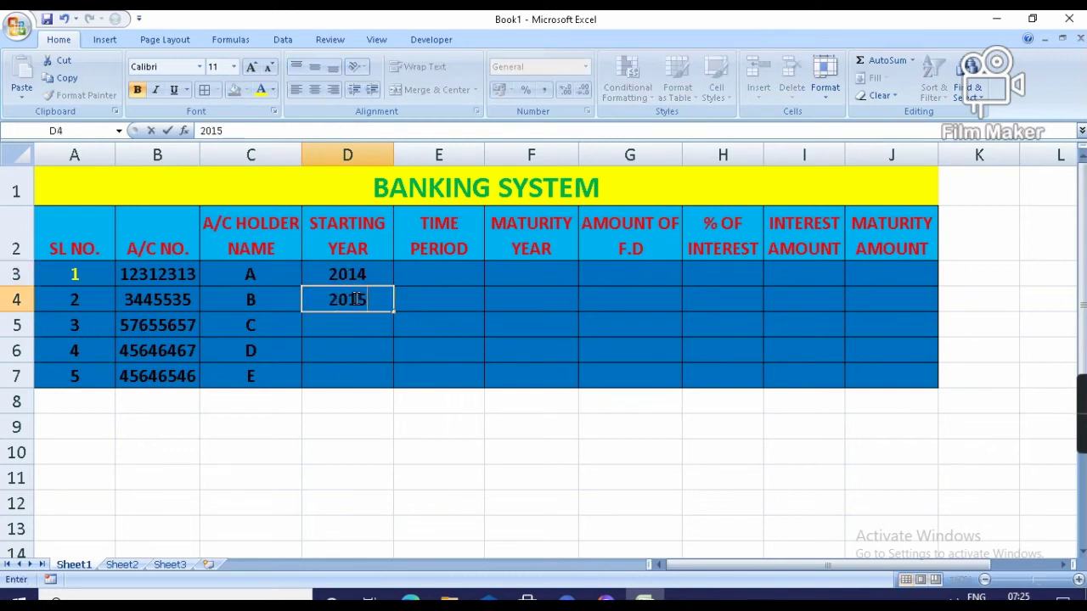
click(355, 331)
text(201)
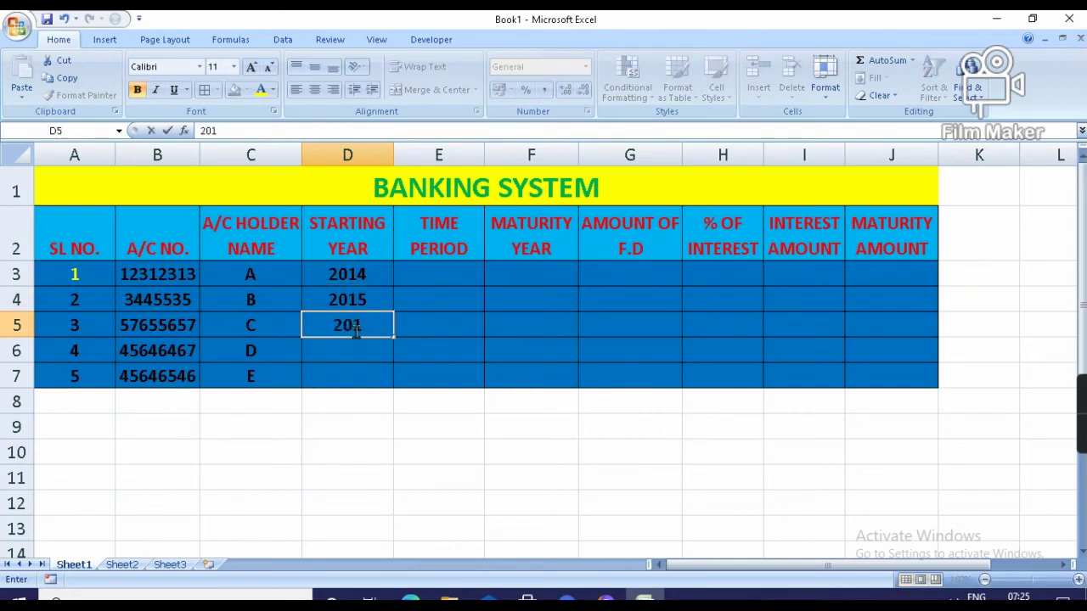
text(5)
click(353, 351)
text(2017)
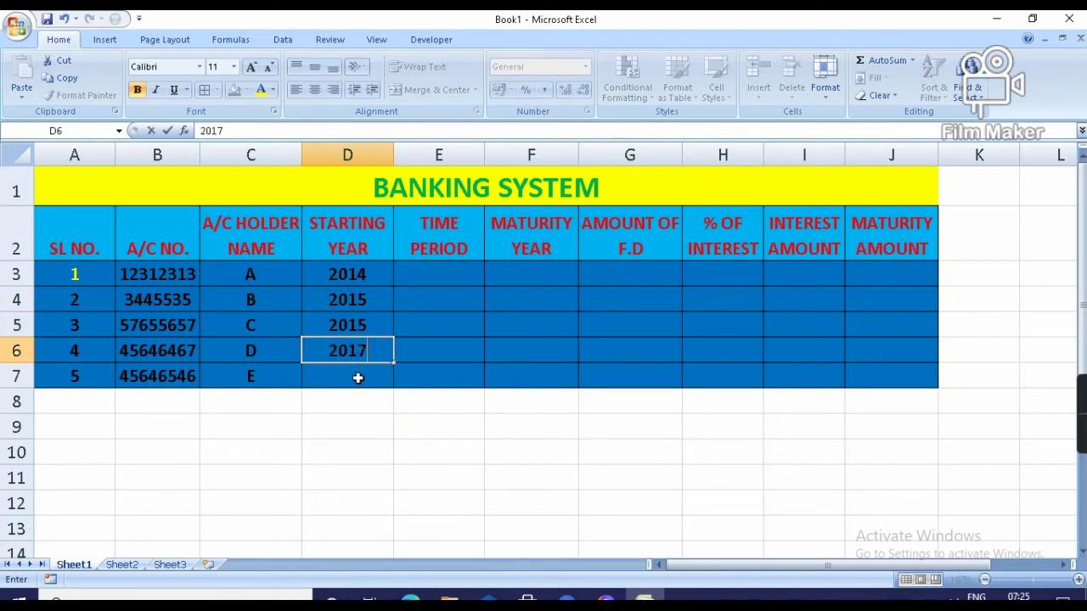
click(356, 376)
text(201)
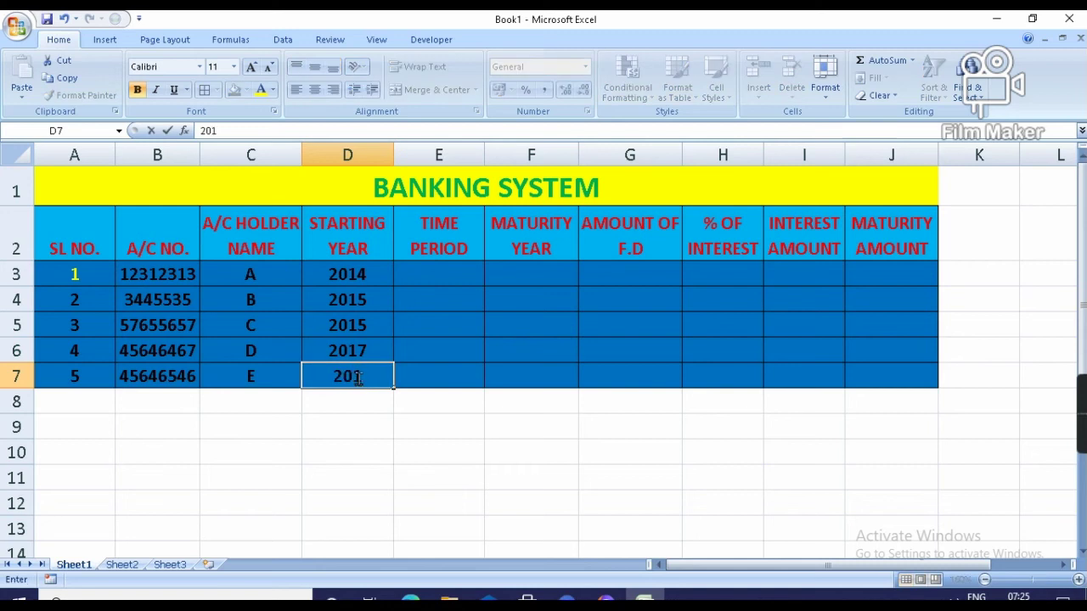
text(8)
Enter time periods 5, 3, 6, 5 and 4 in E3:E7
click(443, 271)
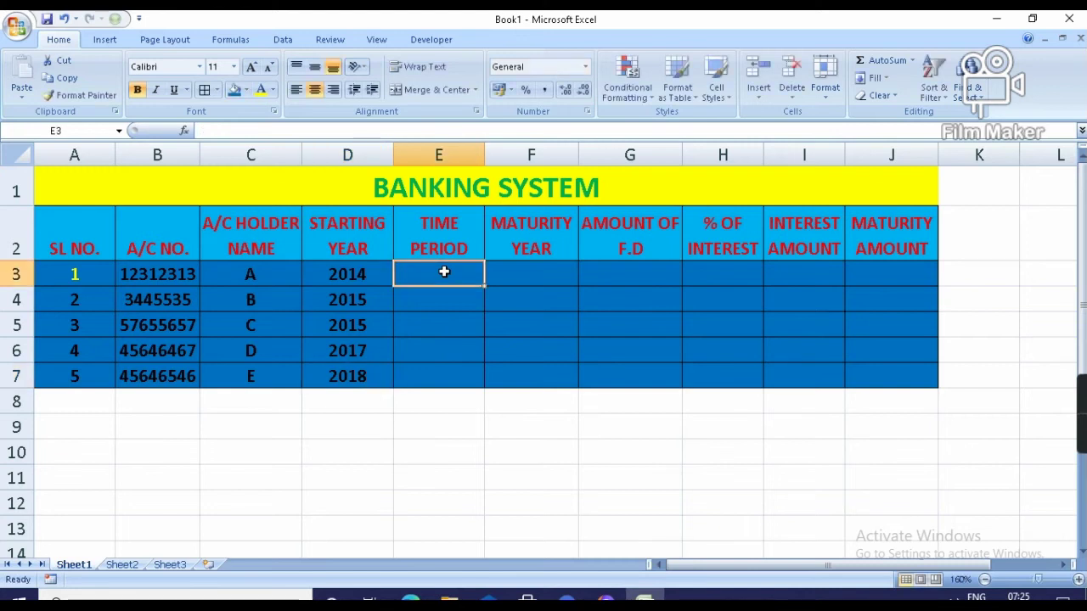
text(5)
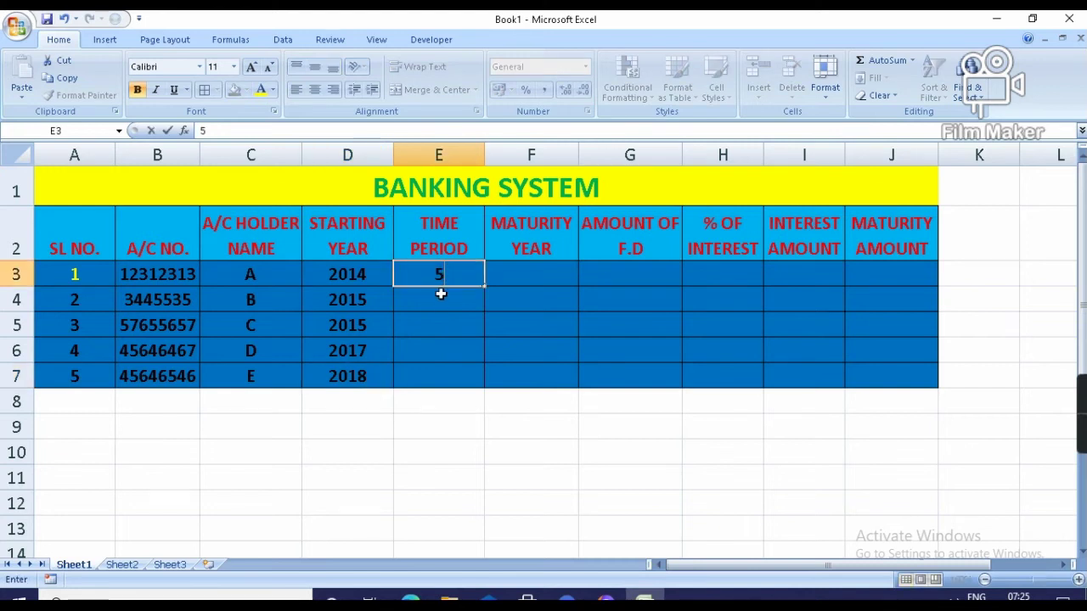
click(441, 300)
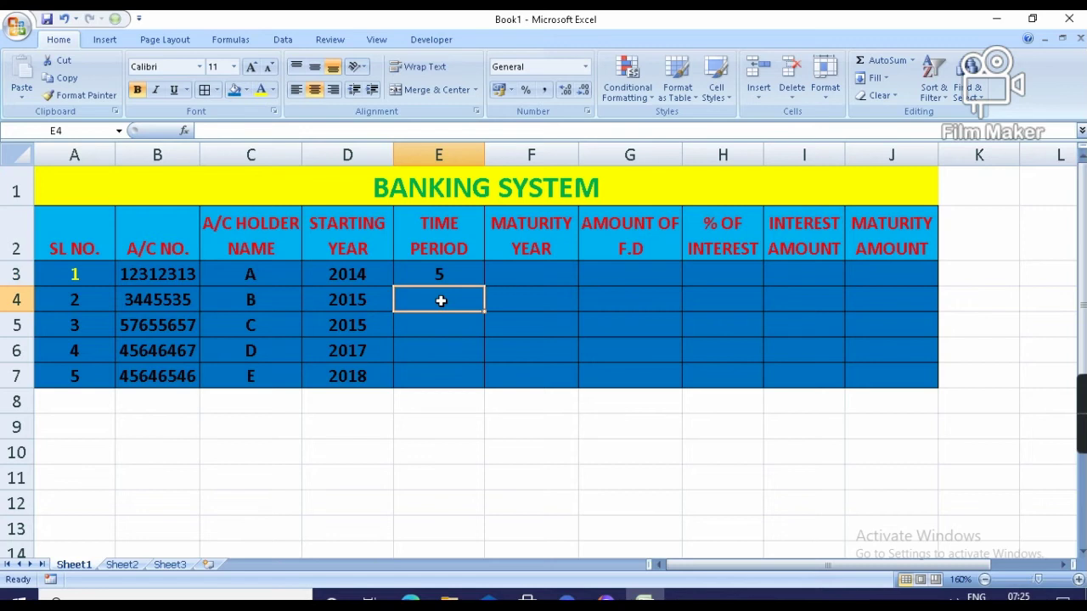
text(3)
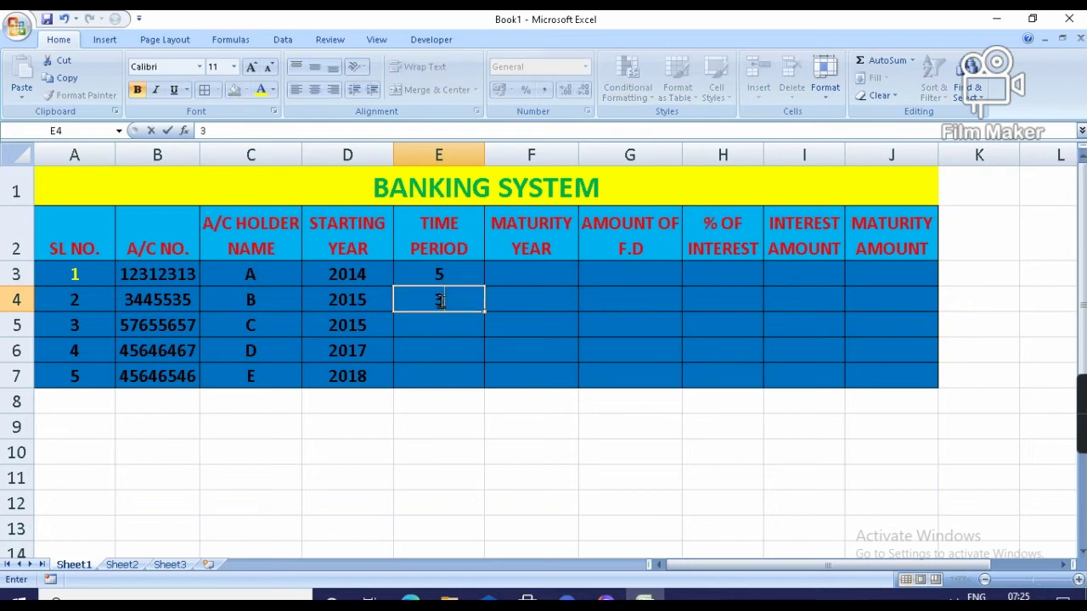
click(435, 332)
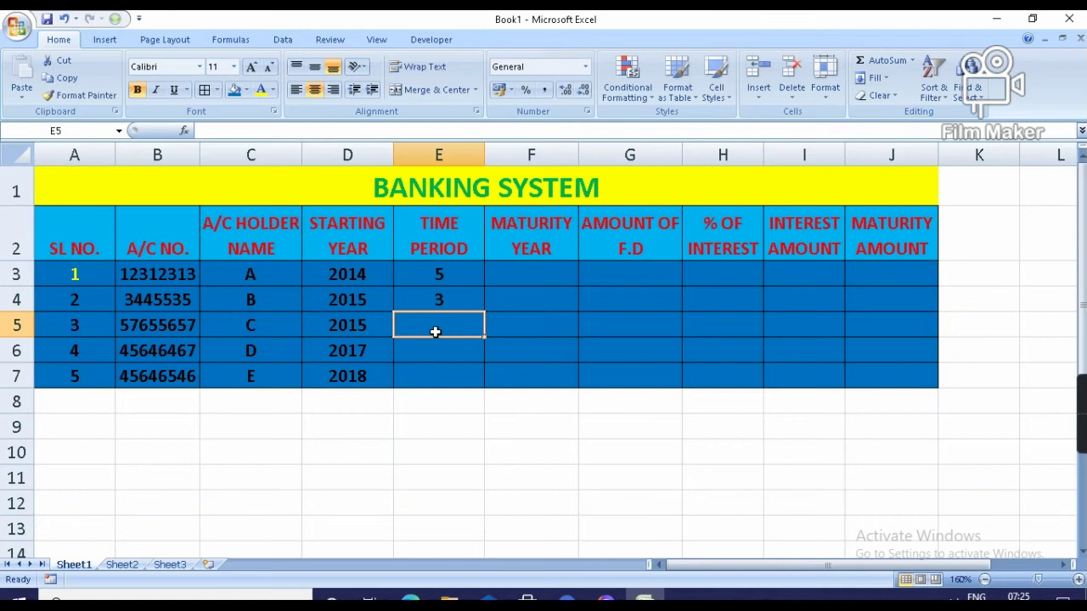
text(6)
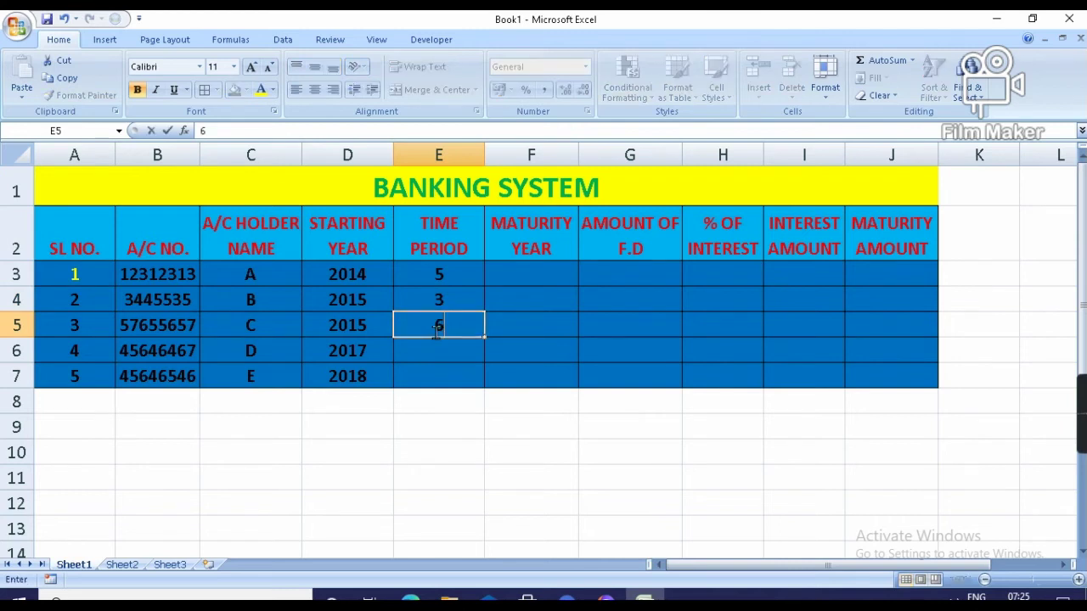
click(443, 348)
text(5)
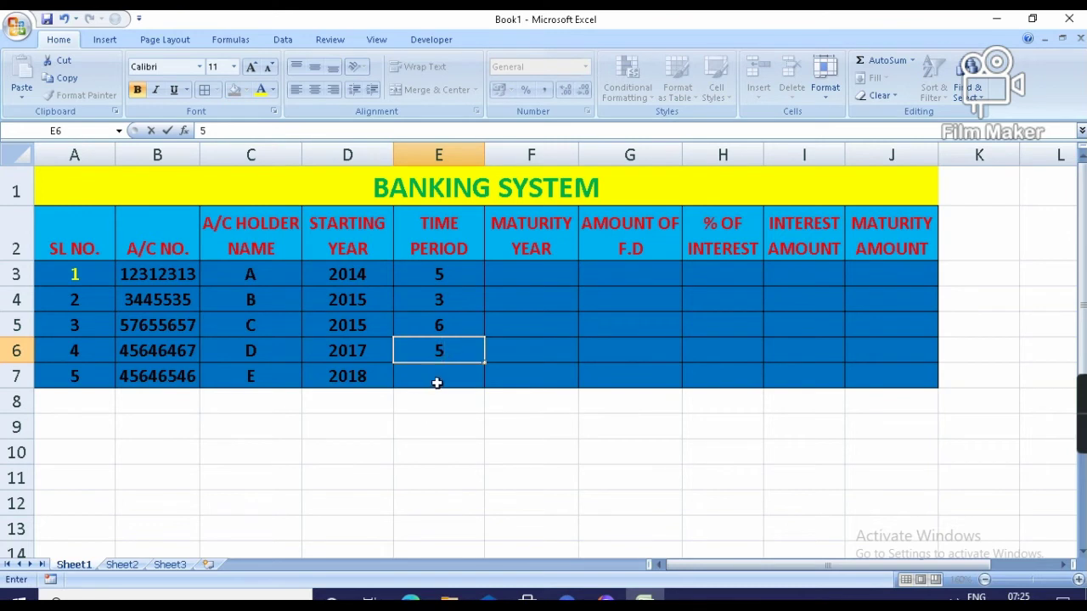
click(440, 382)
text(4)
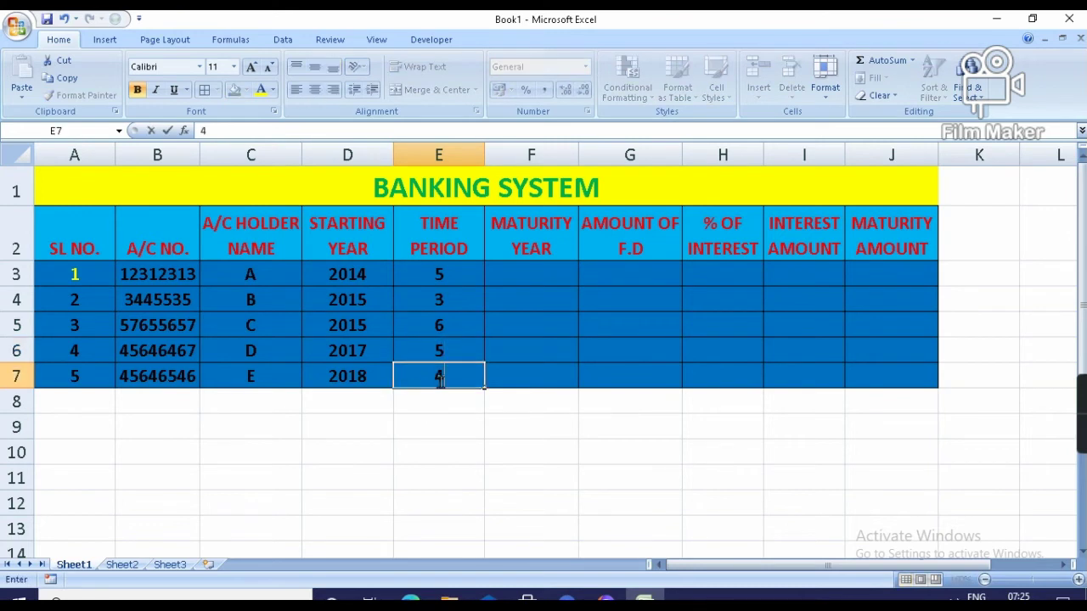
click(601, 306)
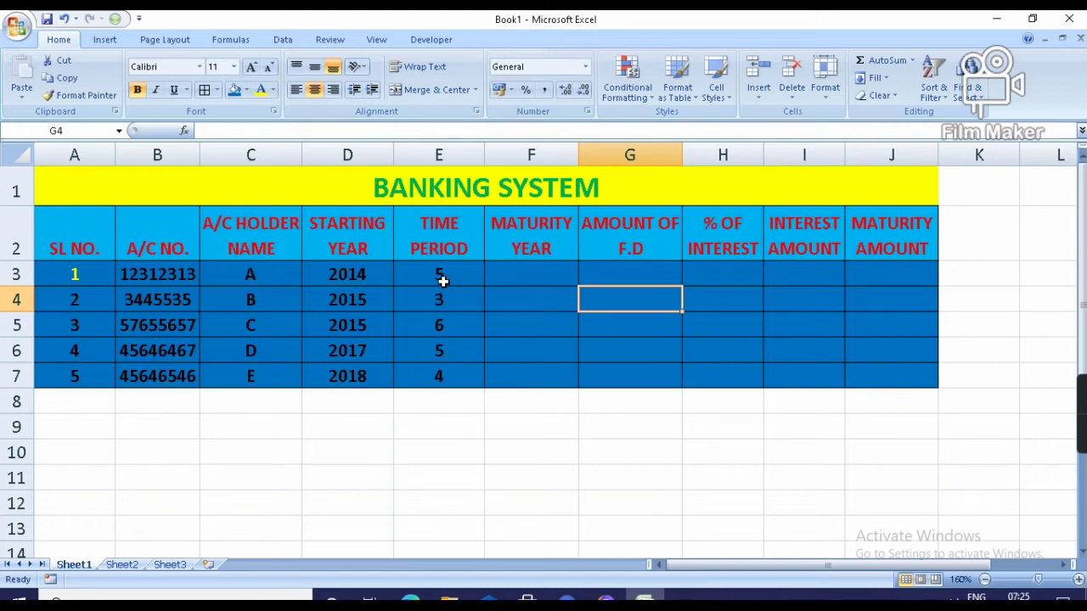
click(523, 270)
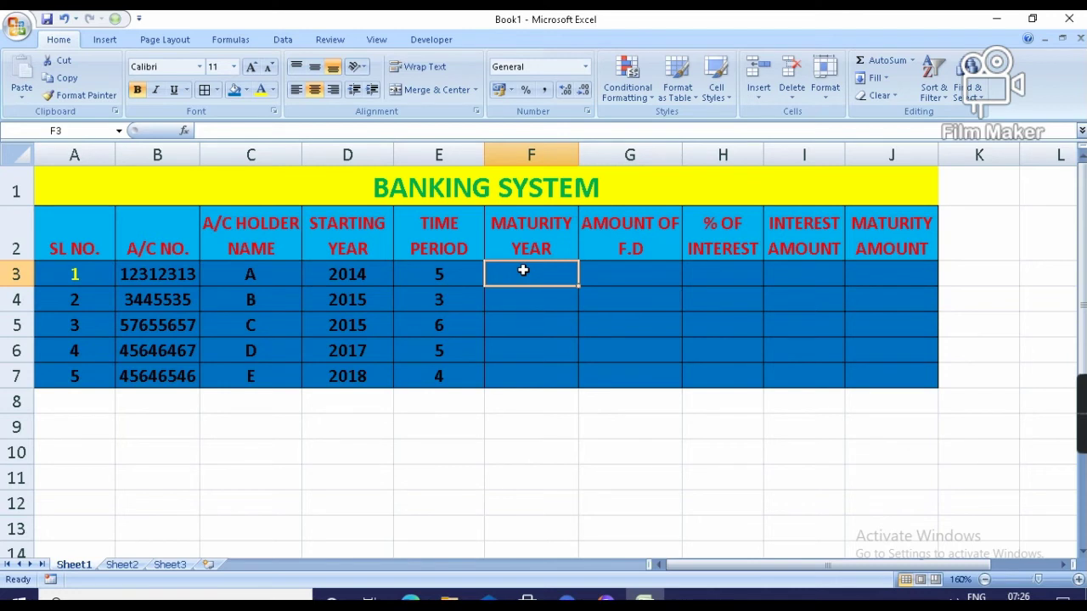
Enter maturity-year formulas =D3+E3 in F3 and =D4+E4 in F4
text(=)
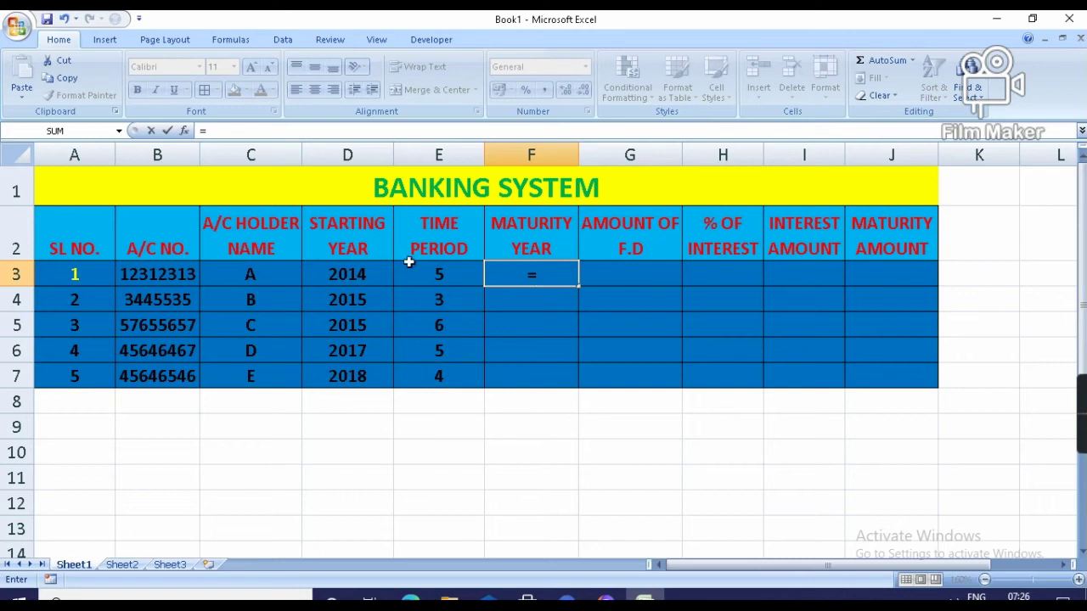
click(363, 276)
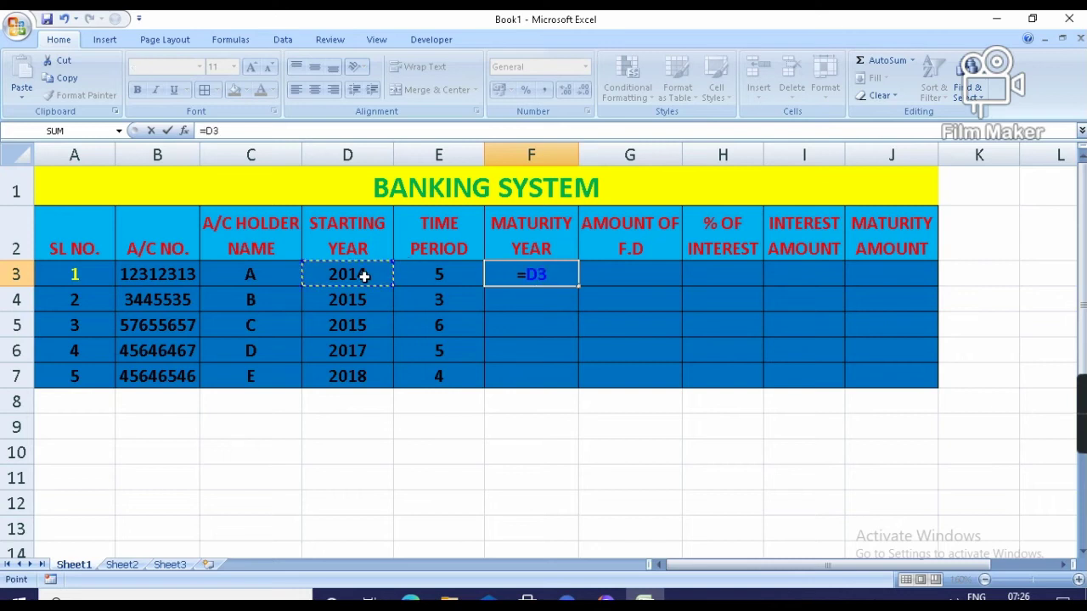
text(+)
click(449, 276)
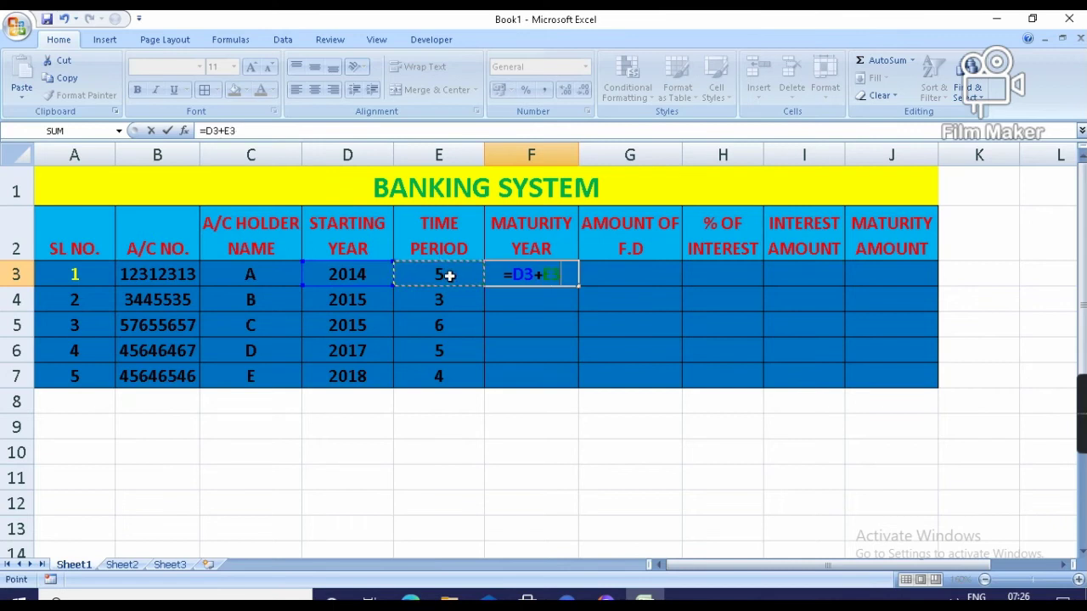
key(Return)
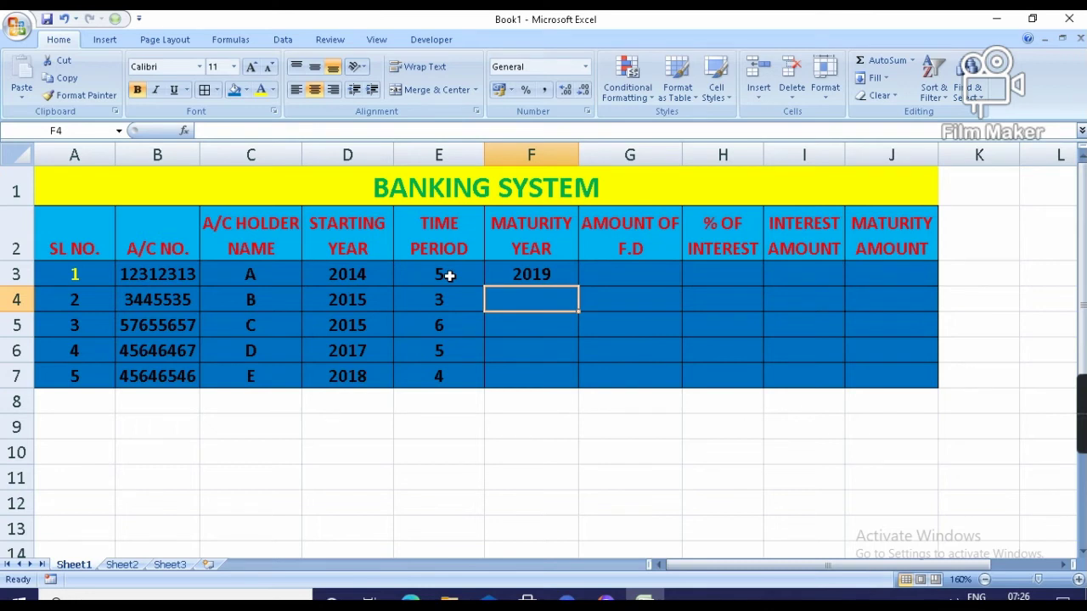
text(=)
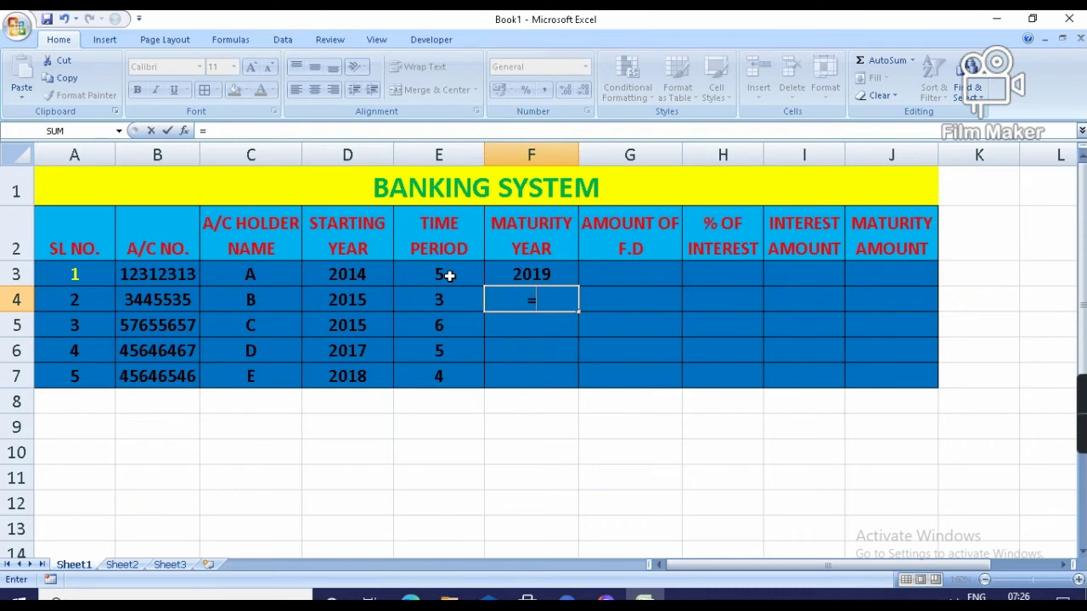
click(372, 299)
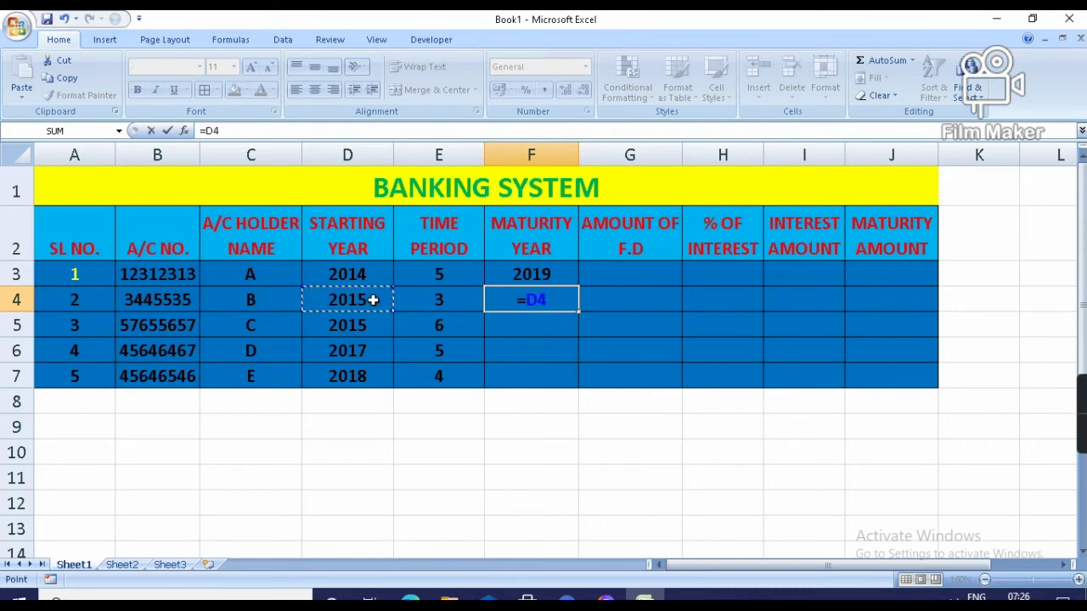
text(+)
click(433, 299)
key(Return)
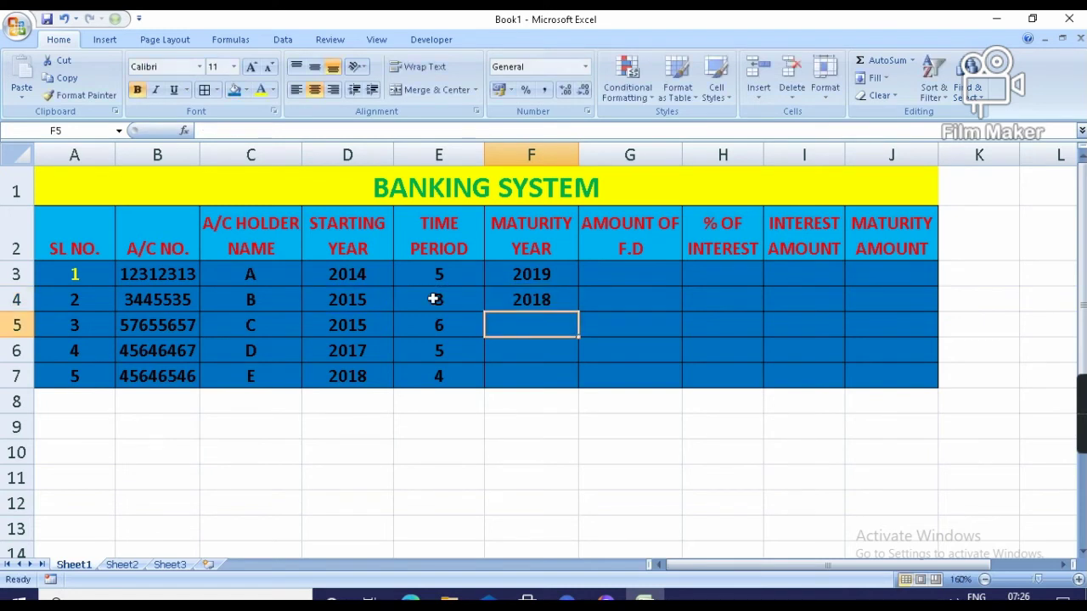
Fill F3's formula down to F7, giving 2019, 2018, 2021, 2022, 2022
click(549, 269)
drag(580, 289, 586, 397)
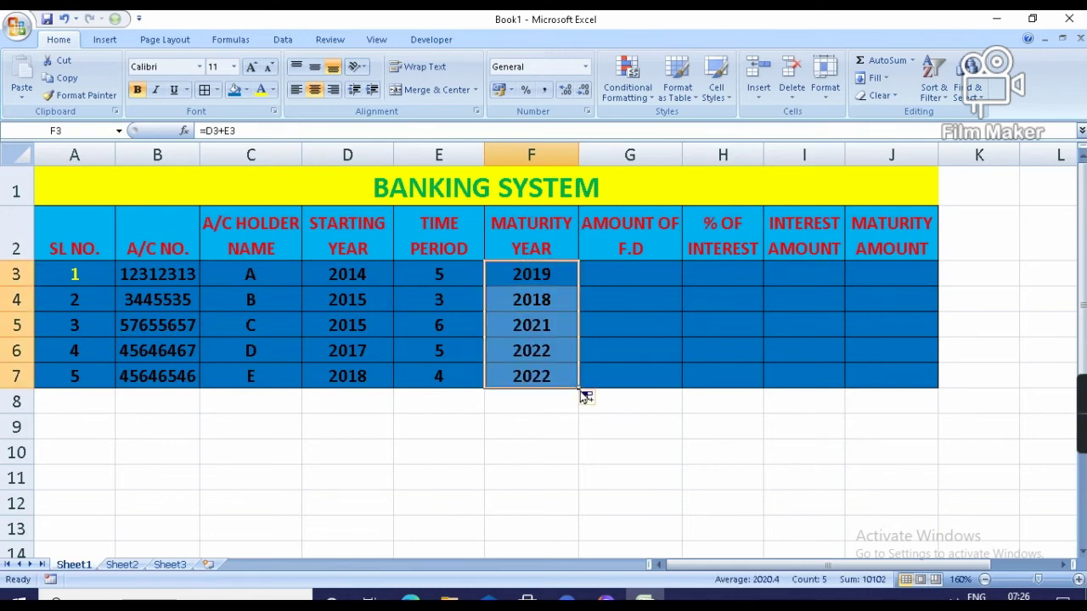
click(626, 277)
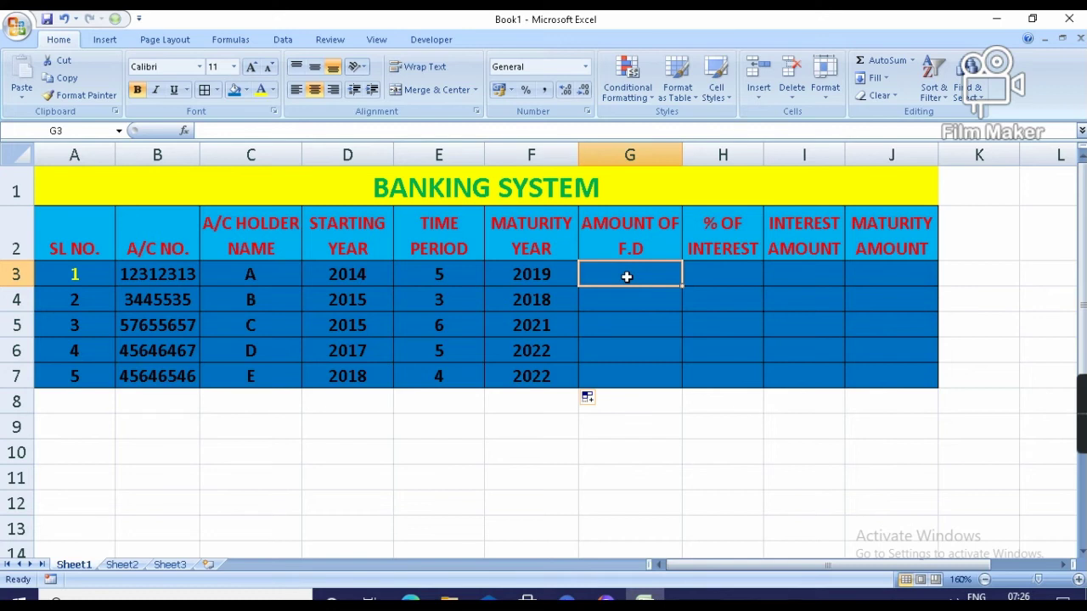
Enter deposits 100000, 200000, 500000, 600000 and 450000 in G3:G7
text(10000)
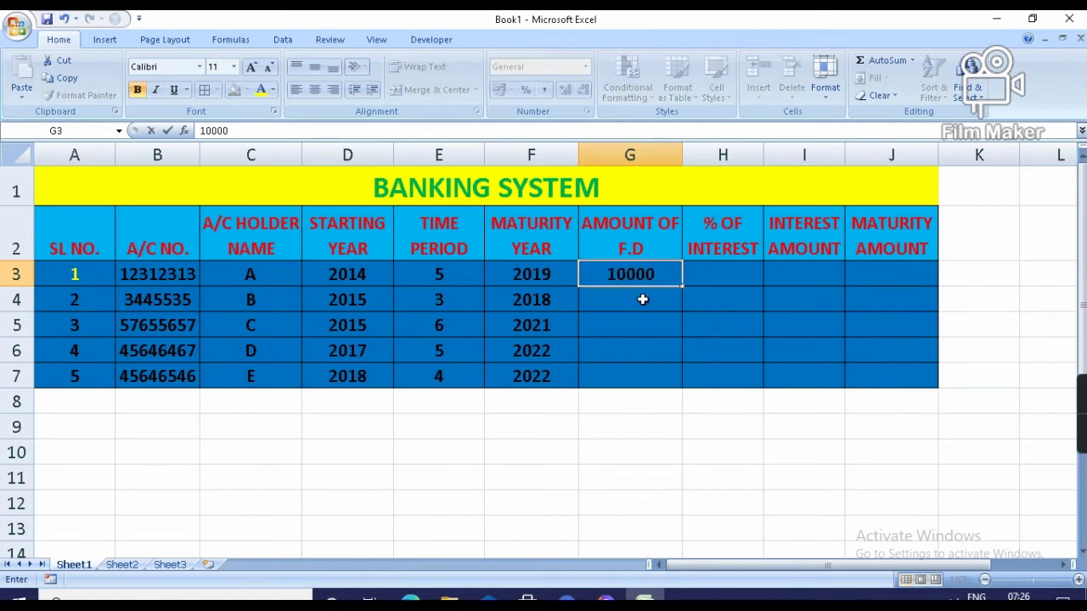
text(0)
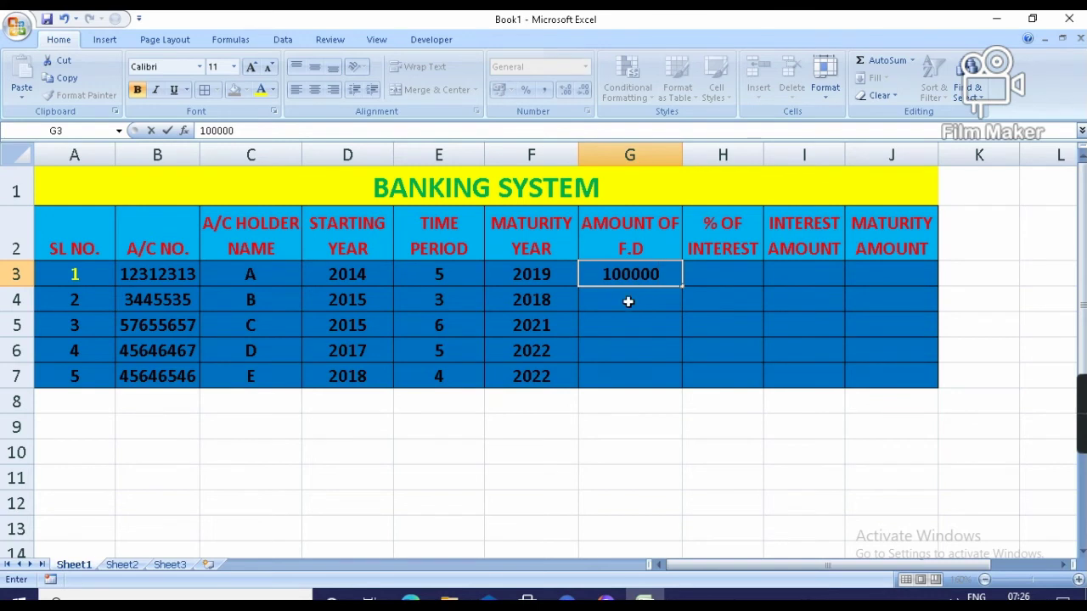
click(628, 301)
text(200000)
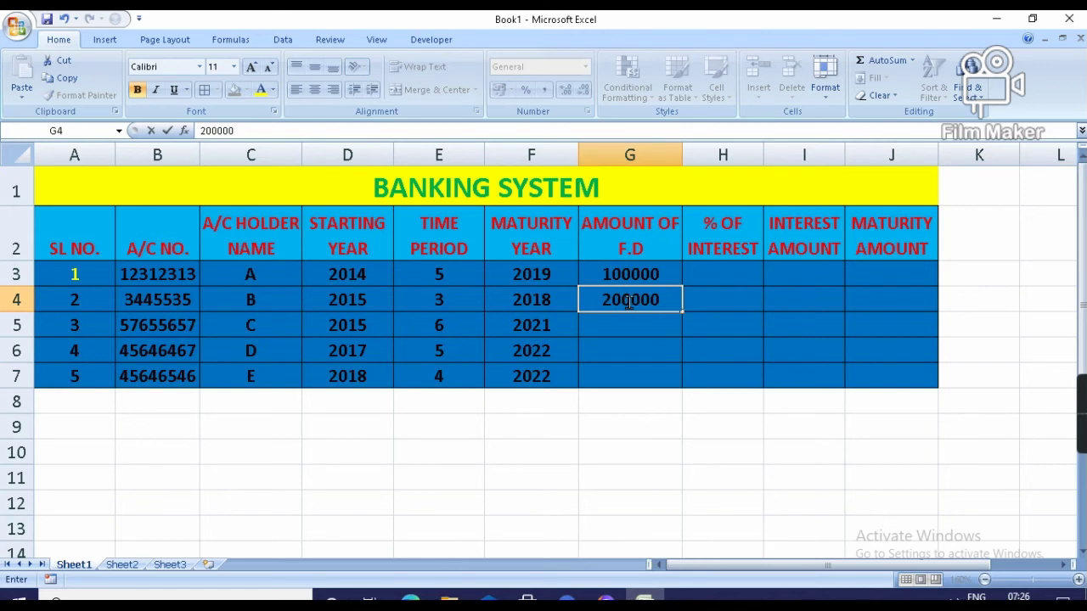
key(Return)
text(500000)
key(Return)
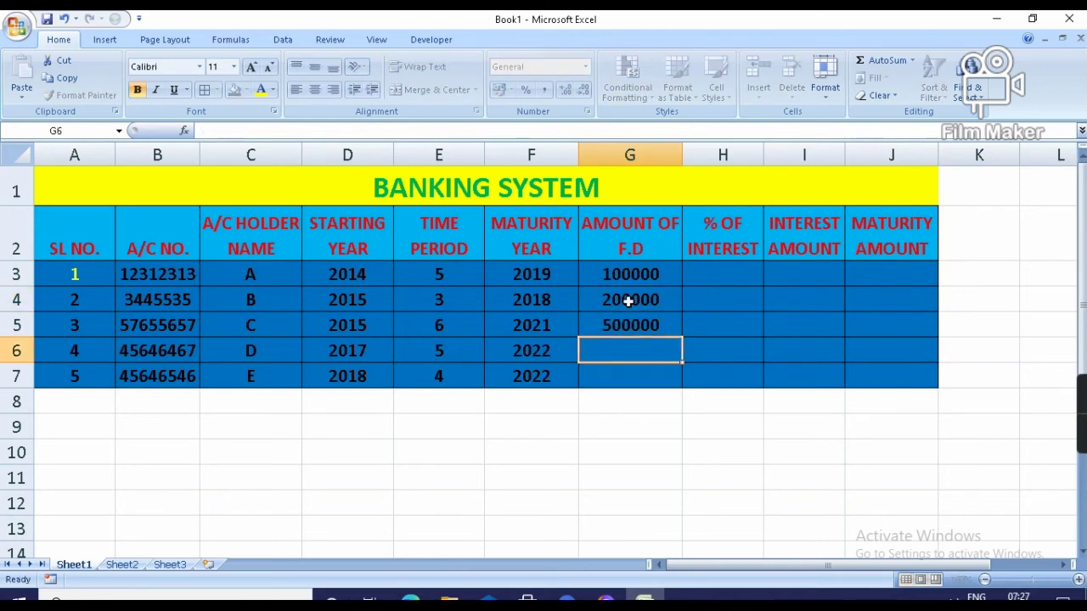
text(600000)
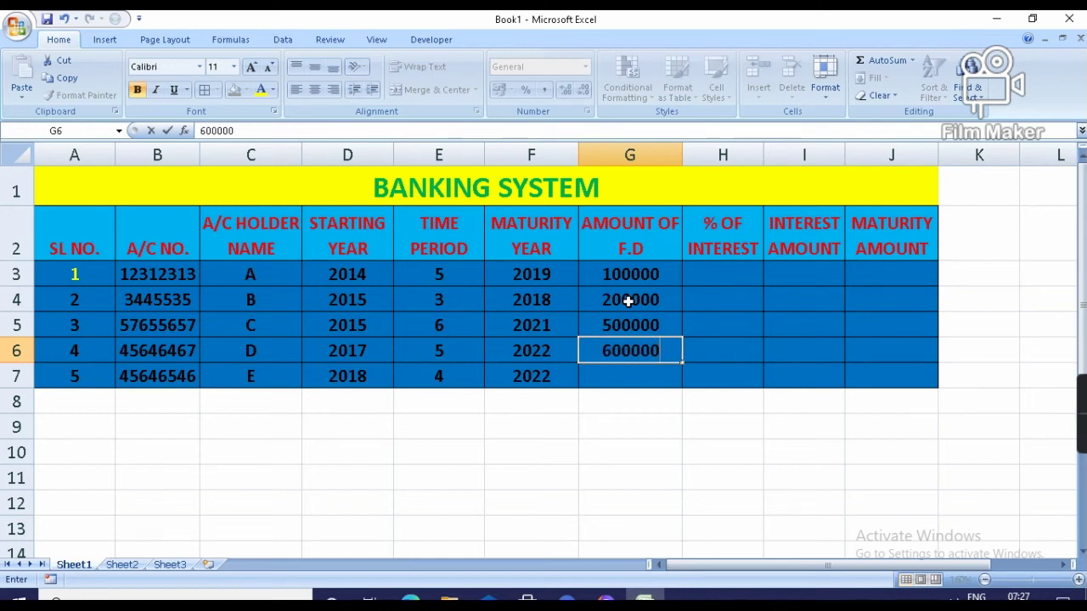
click(620, 381)
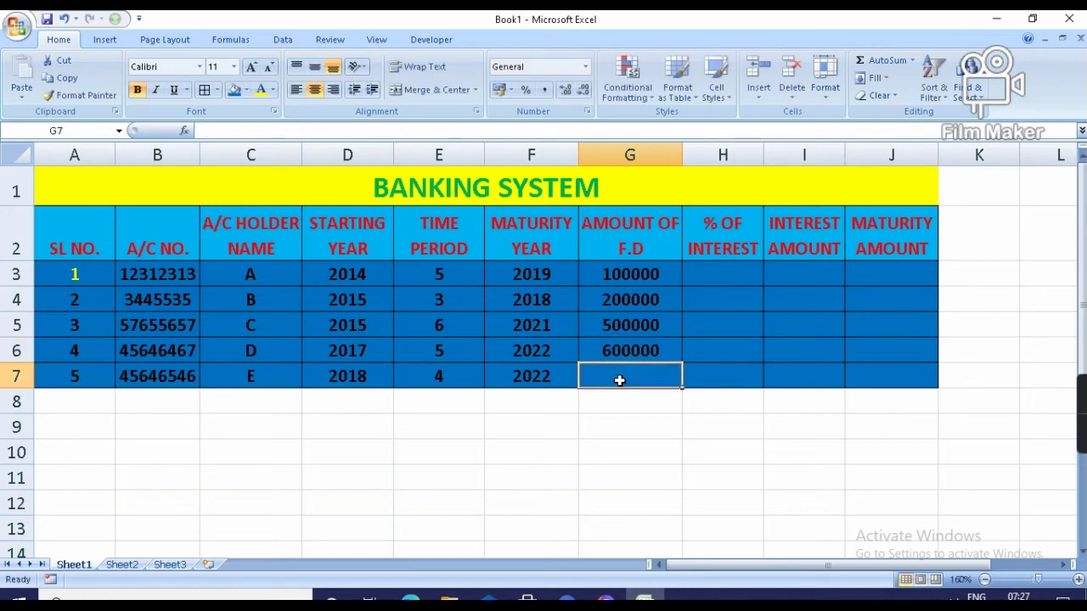
text(450000)
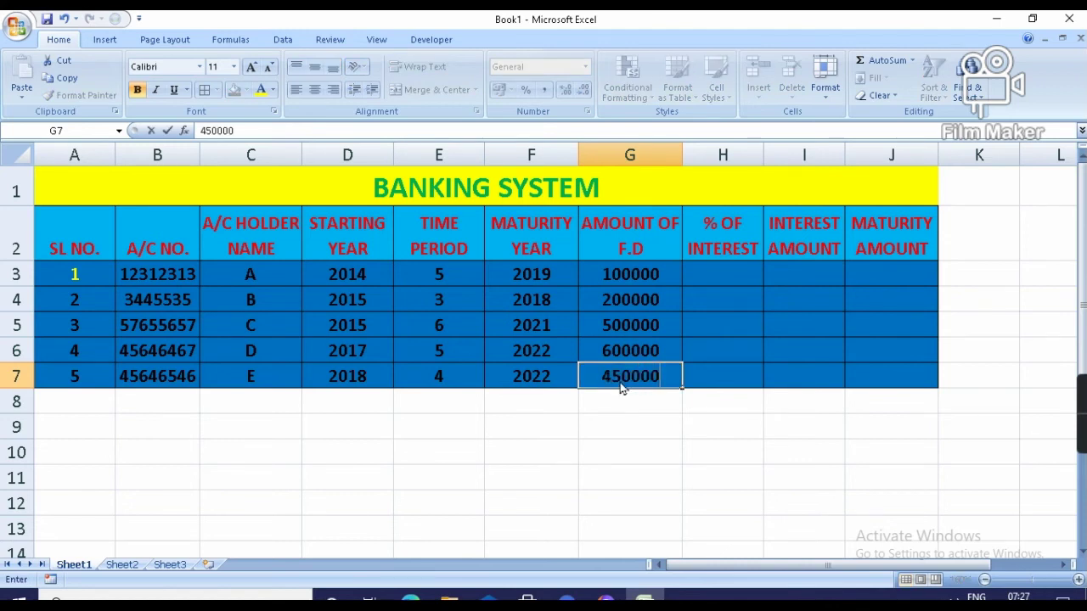
click(818, 276)
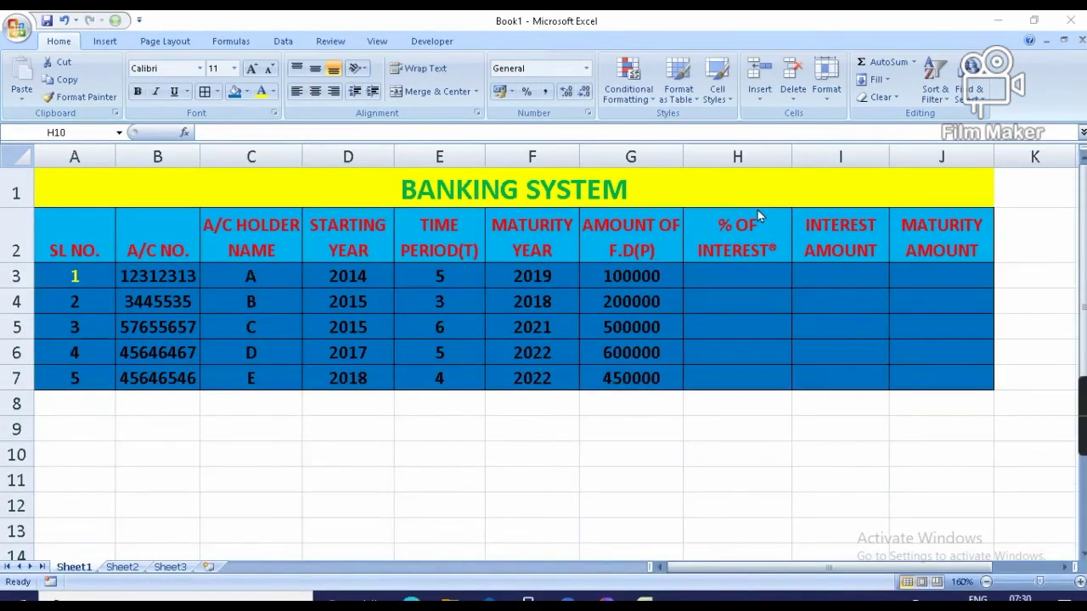
Enter interest rates 10, 8, 7, 8 and 7 for accounts A to E in H3:H7
click(750, 277)
click(751, 276)
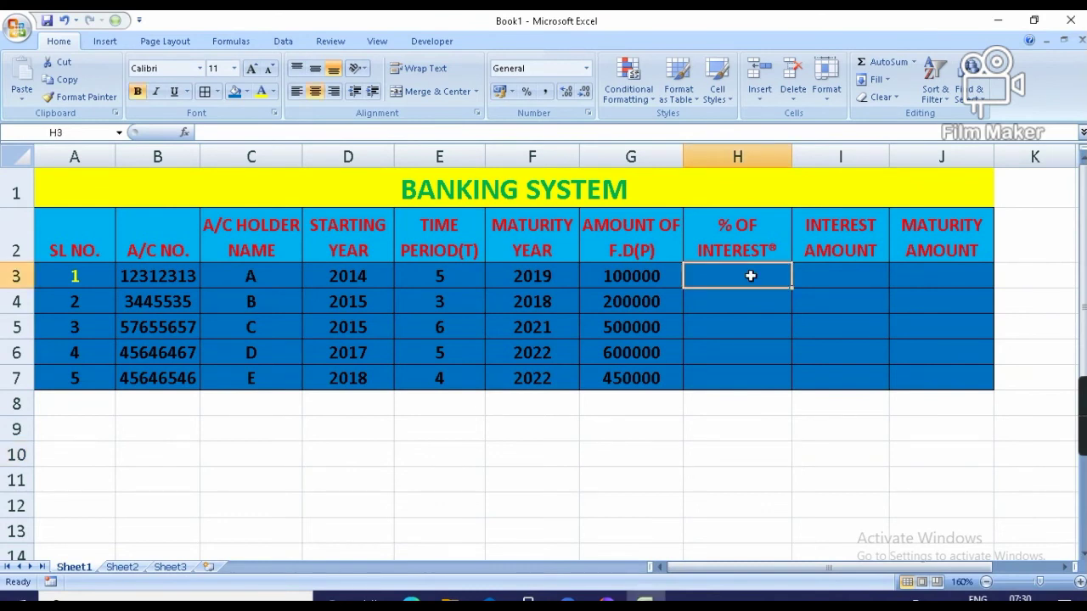
text(7)
key(BackSpace)
text(10)
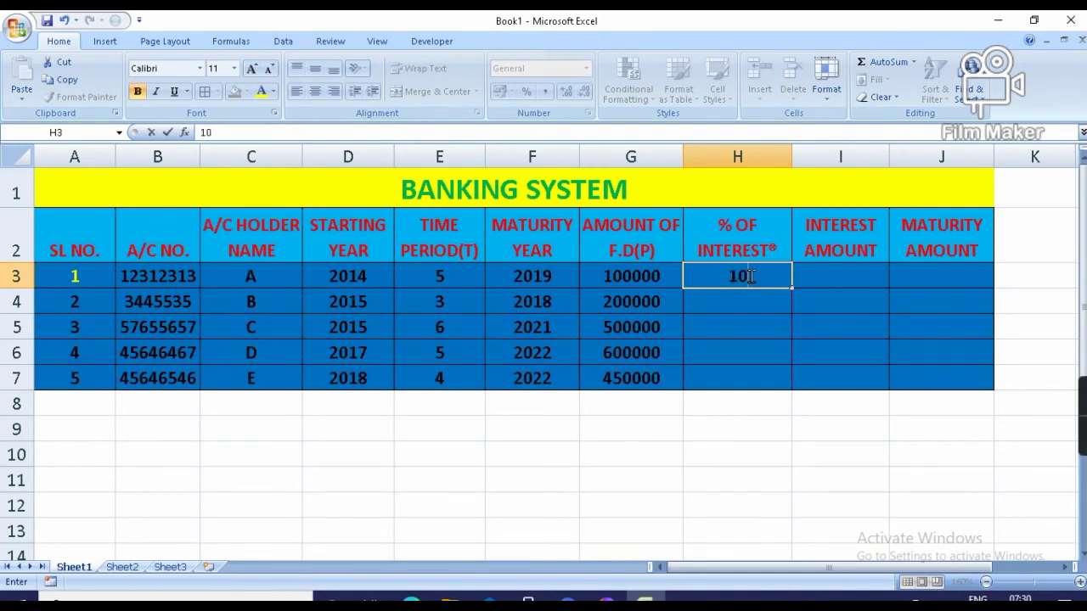
click(746, 295)
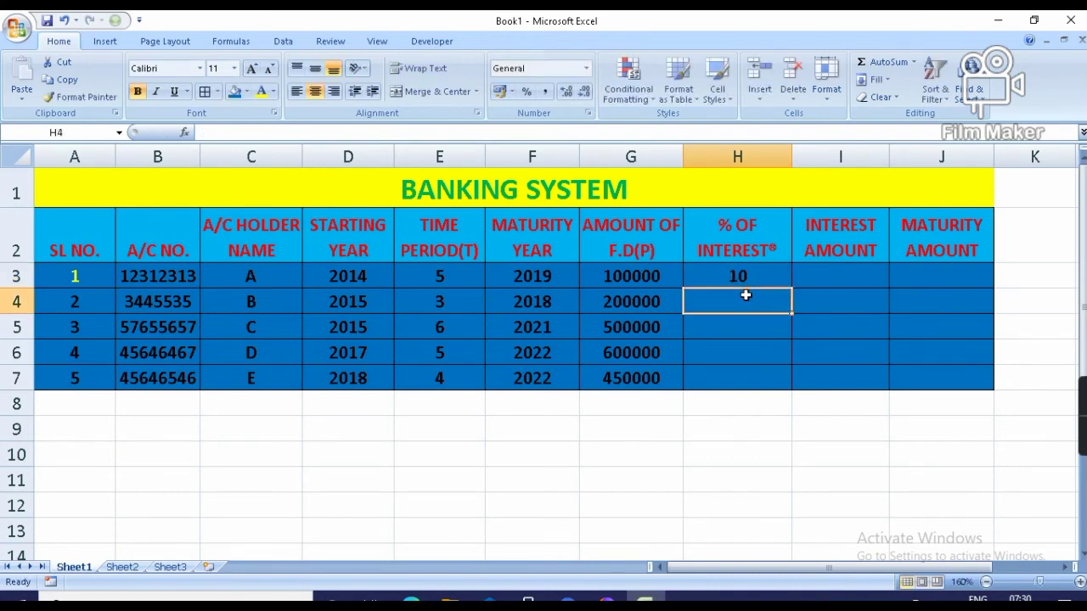
text(8)
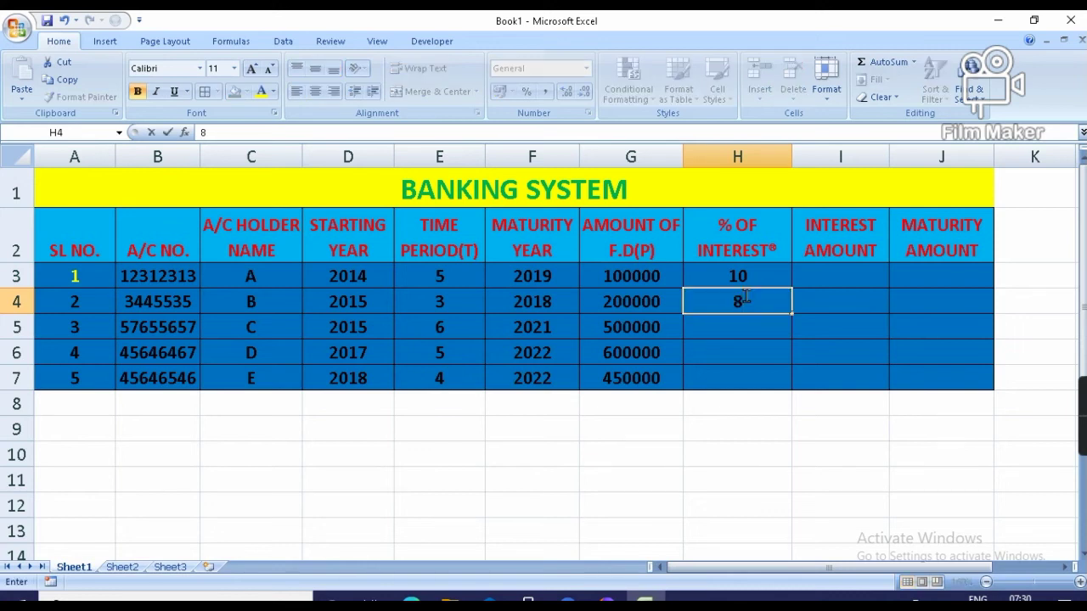
click(736, 332)
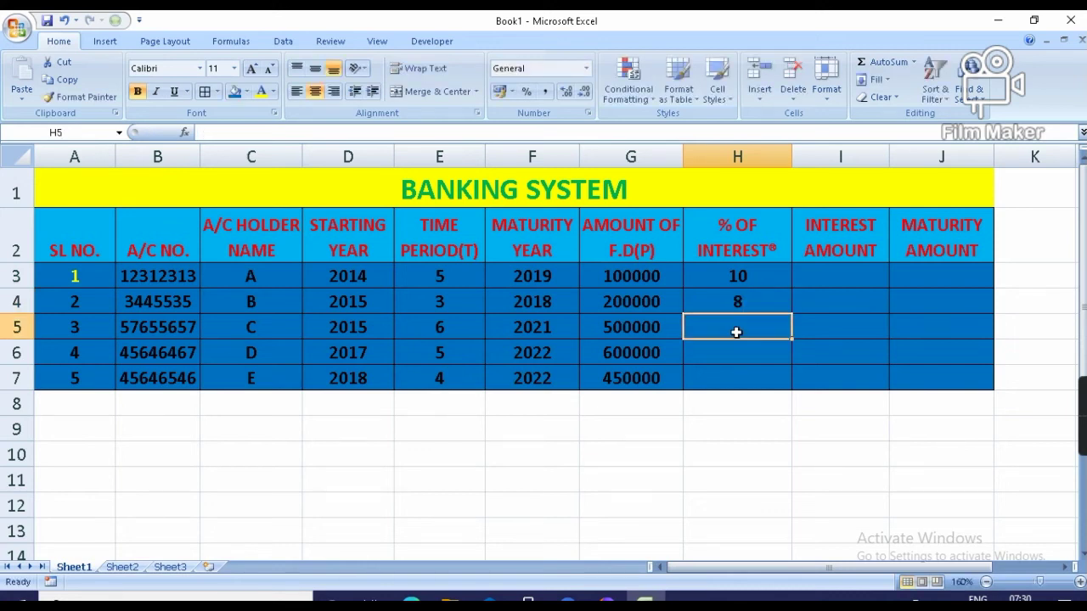
text(7)
click(739, 359)
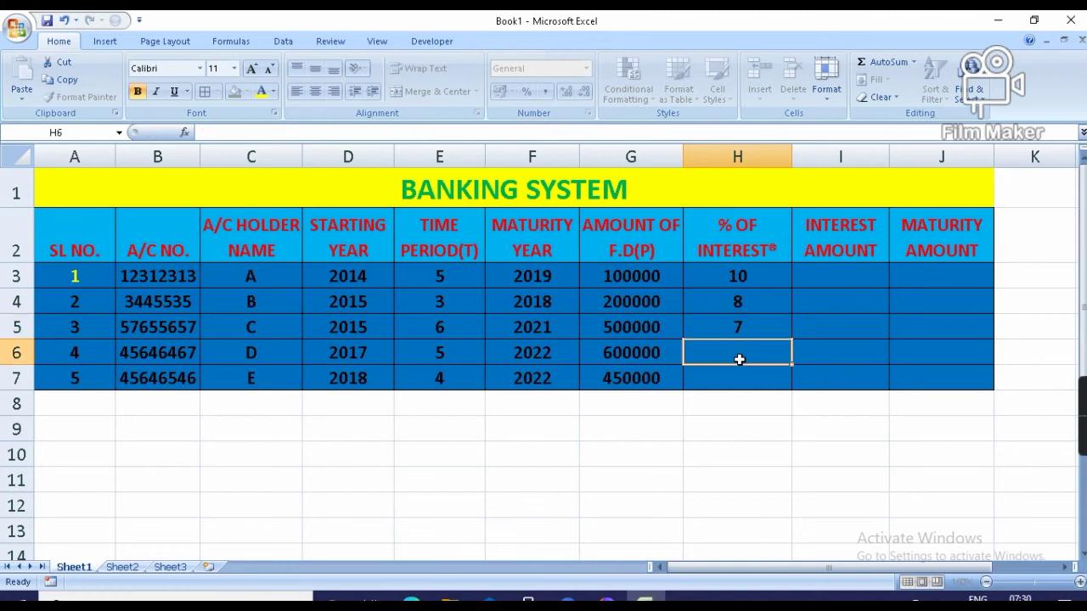
text(8)
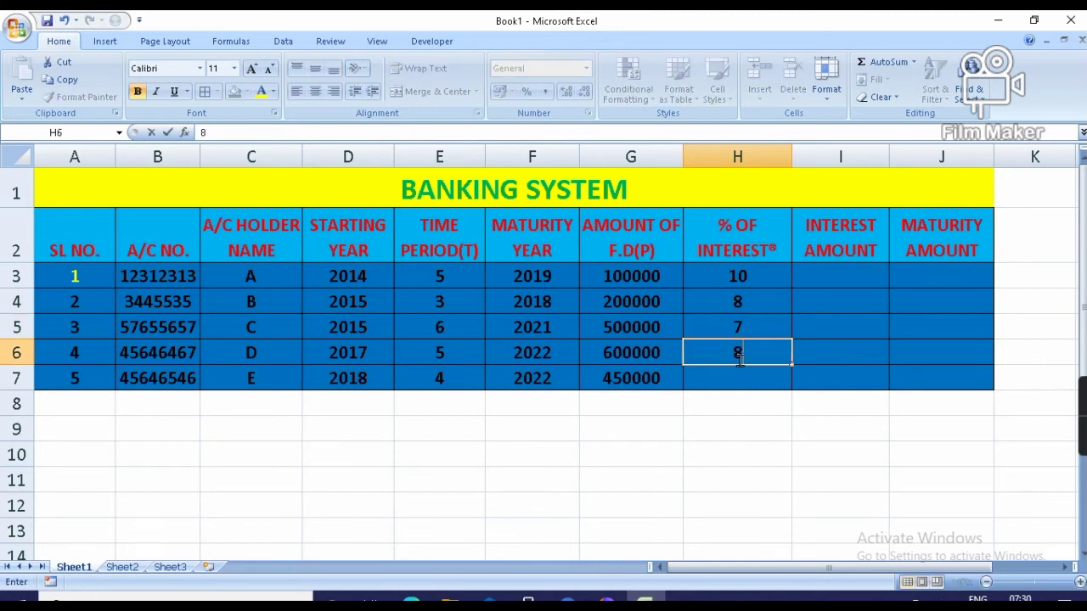
click(736, 380)
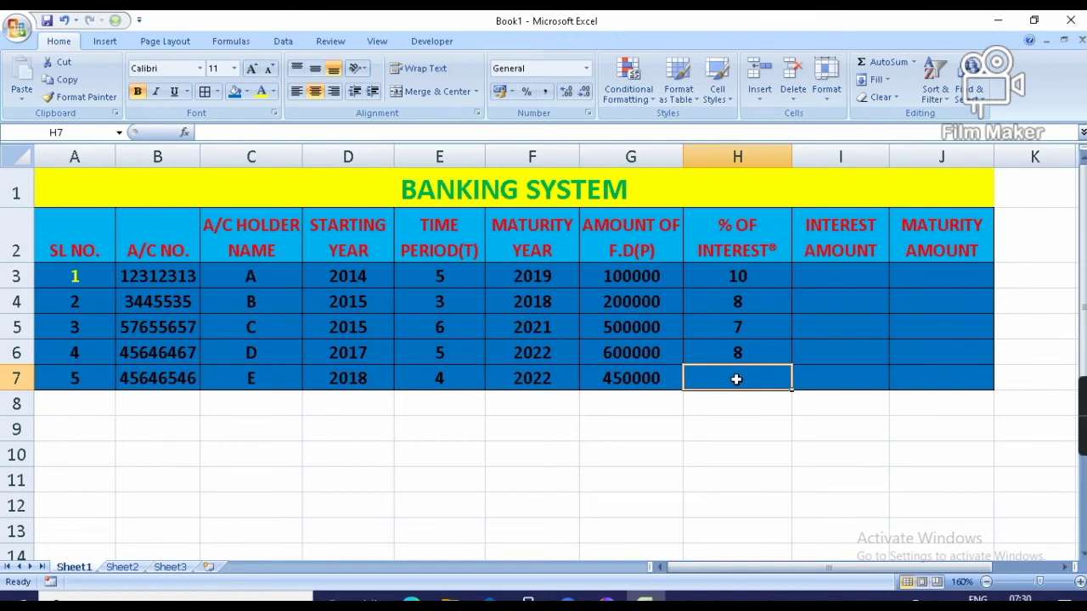
text(7)
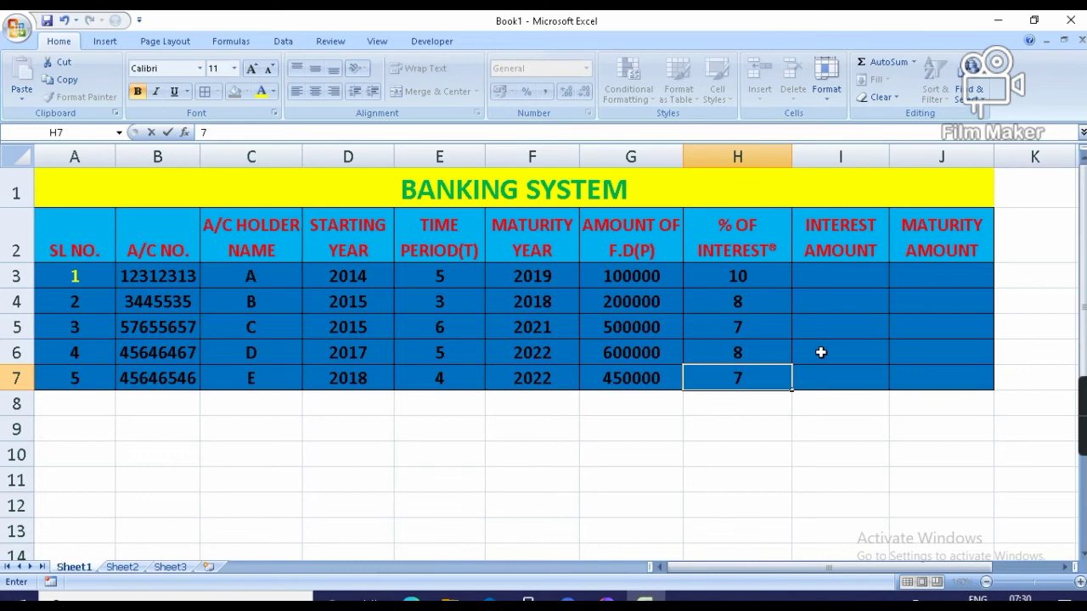
click(821, 352)
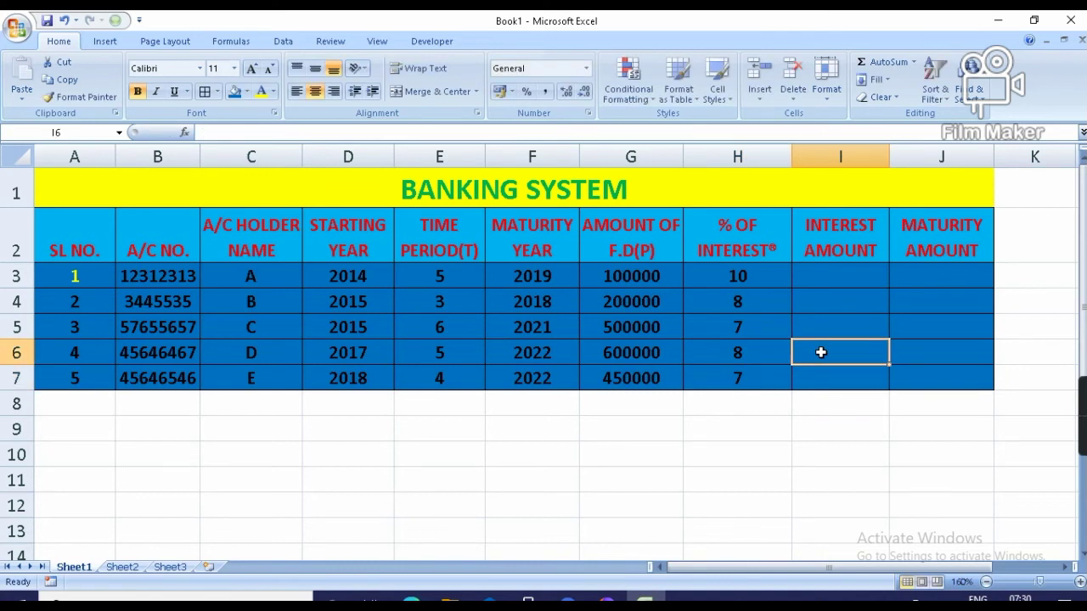
Correct account E's interest rate in H7 from 7 to 7.5
double_click(739, 379)
text(,)
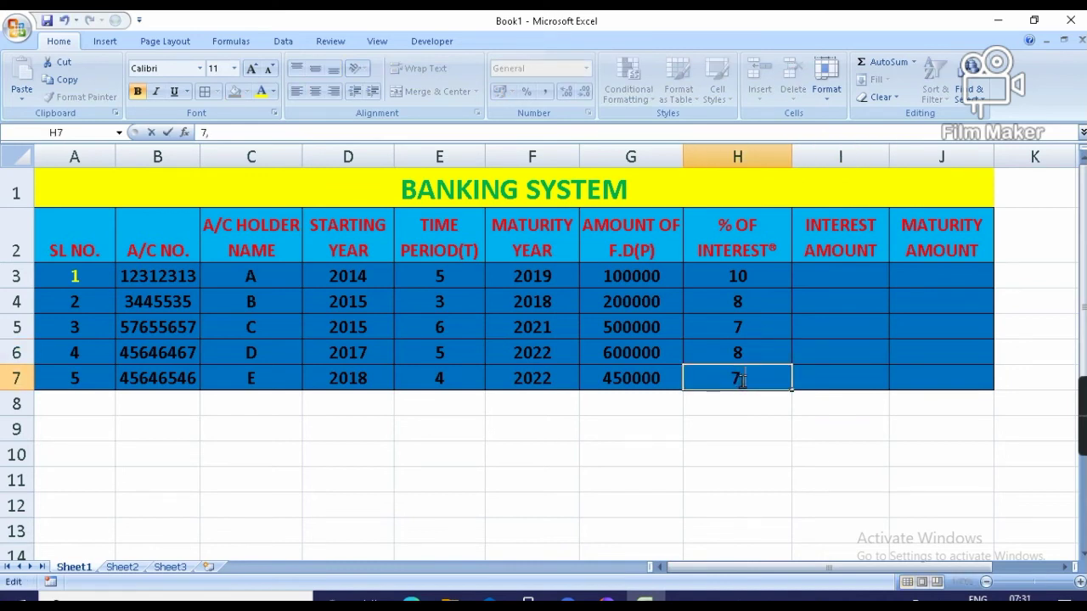
text(5)
key(BackSpace)
key(BackSpace)
text(.)
text(5)
click(749, 406)
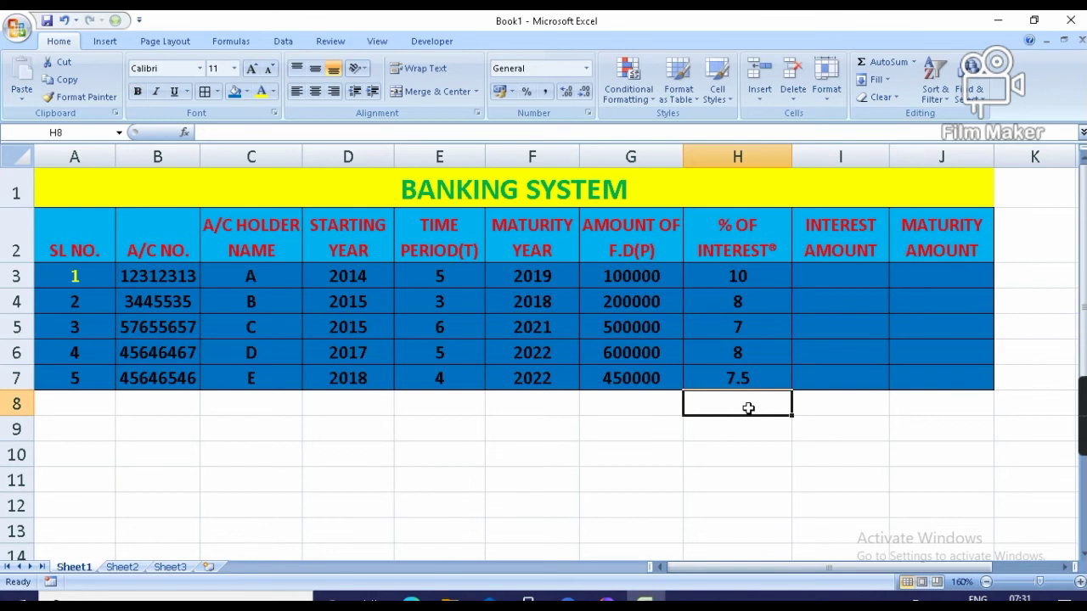
Write the note S.I=PTR/100 in cell F10 beneath the table
click(846, 269)
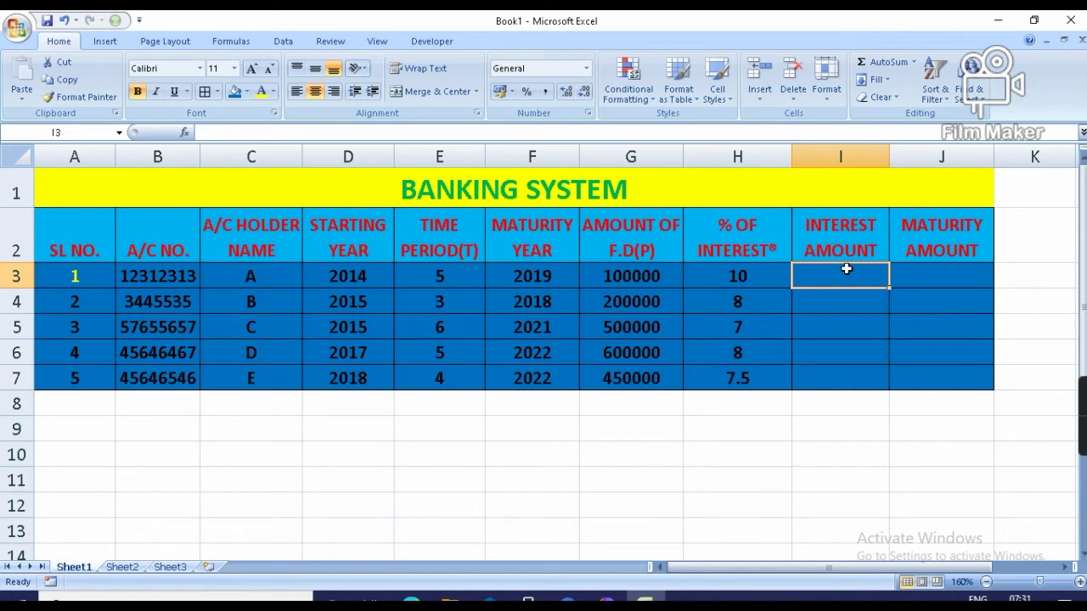
text(=)
key(Escape)
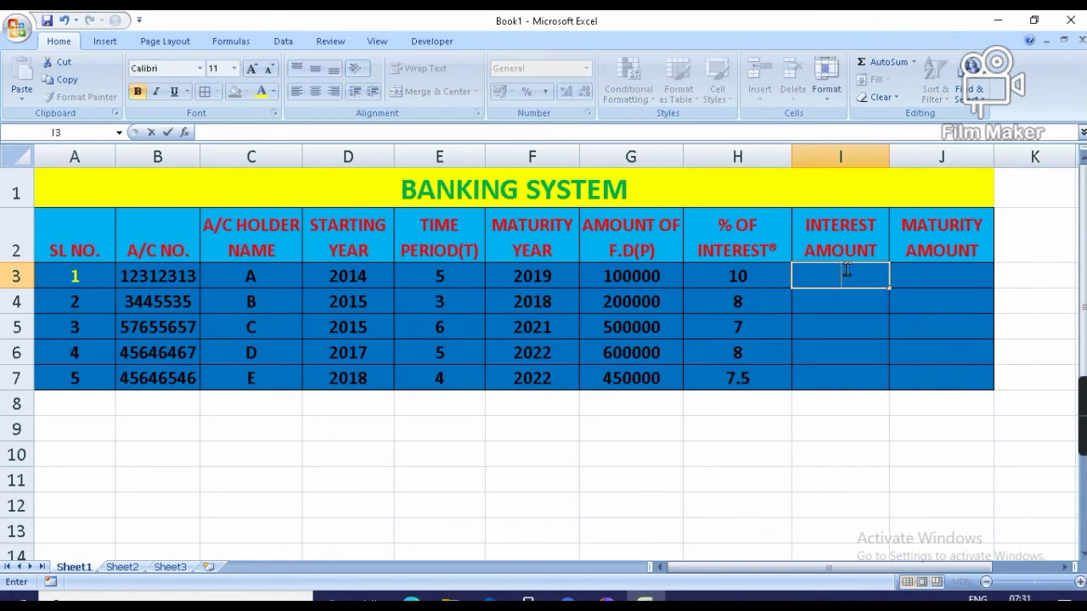
click(518, 451)
text(S.I=P)
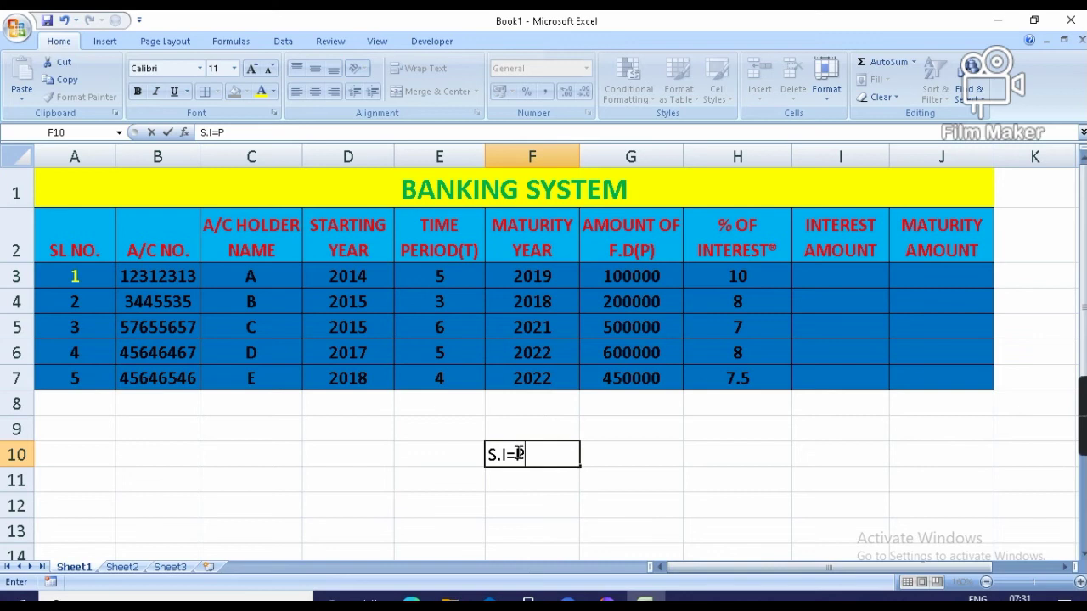
text(TR/100)
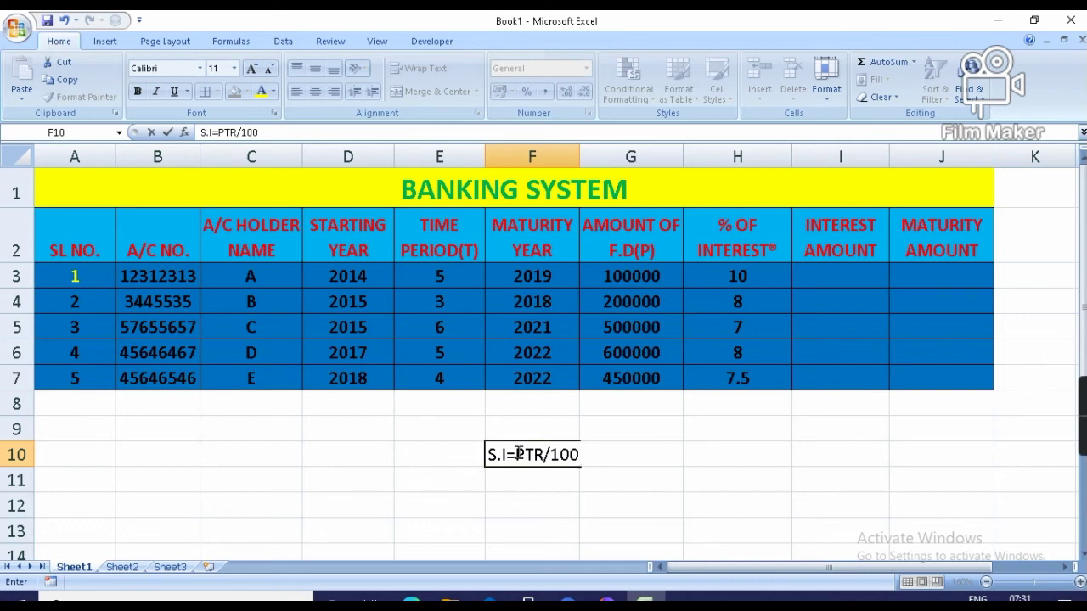
click(675, 528)
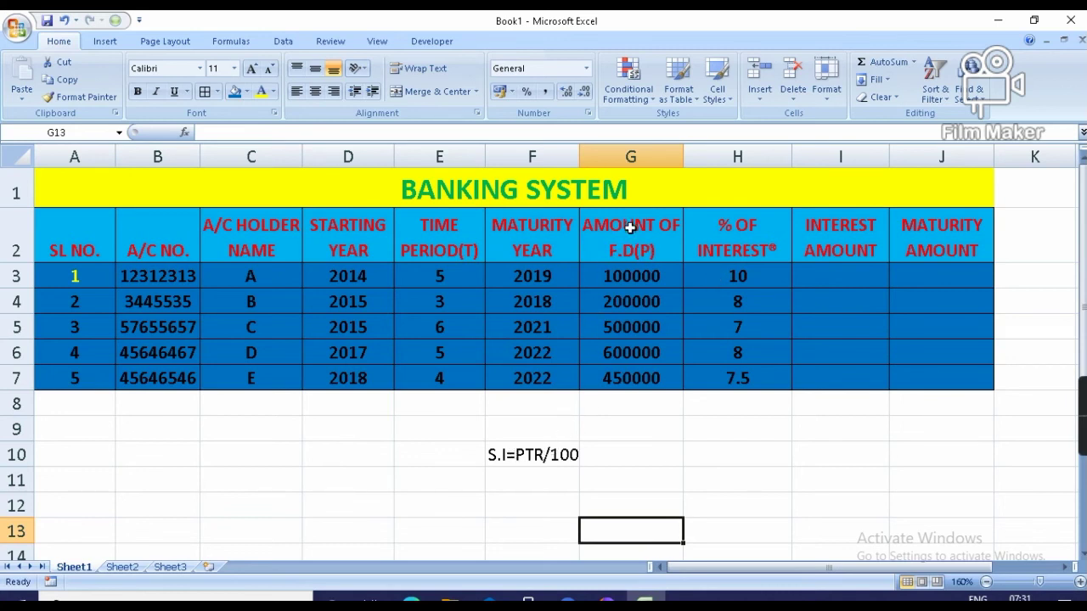
Enter =G3*E3*H3/100 in I3 to compute account A's interest amount
click(845, 275)
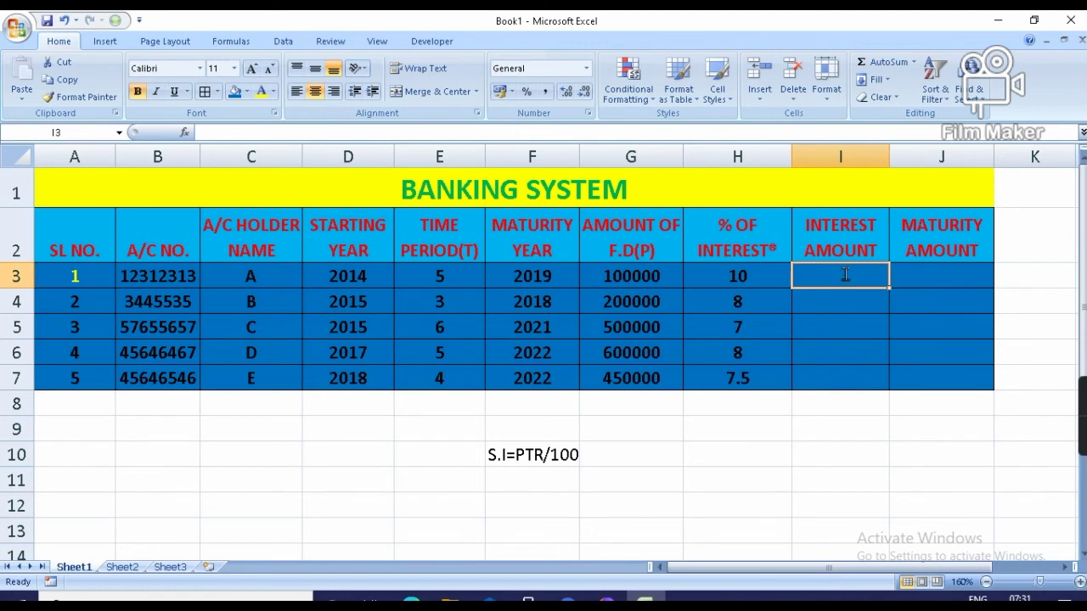
text(=)
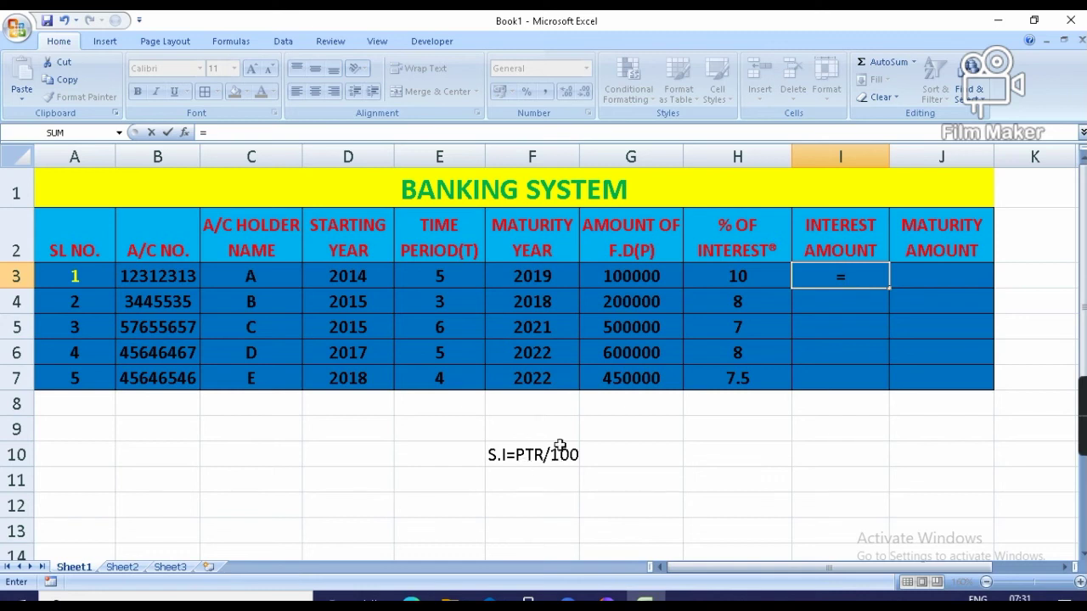
click(631, 277)
text(*)
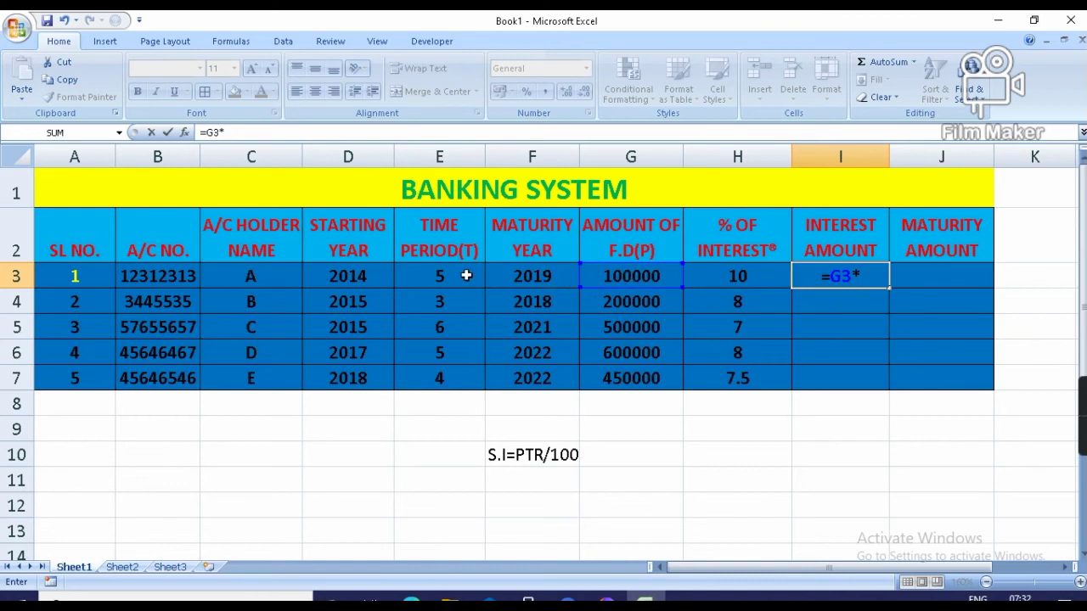
click(443, 279)
text(*)
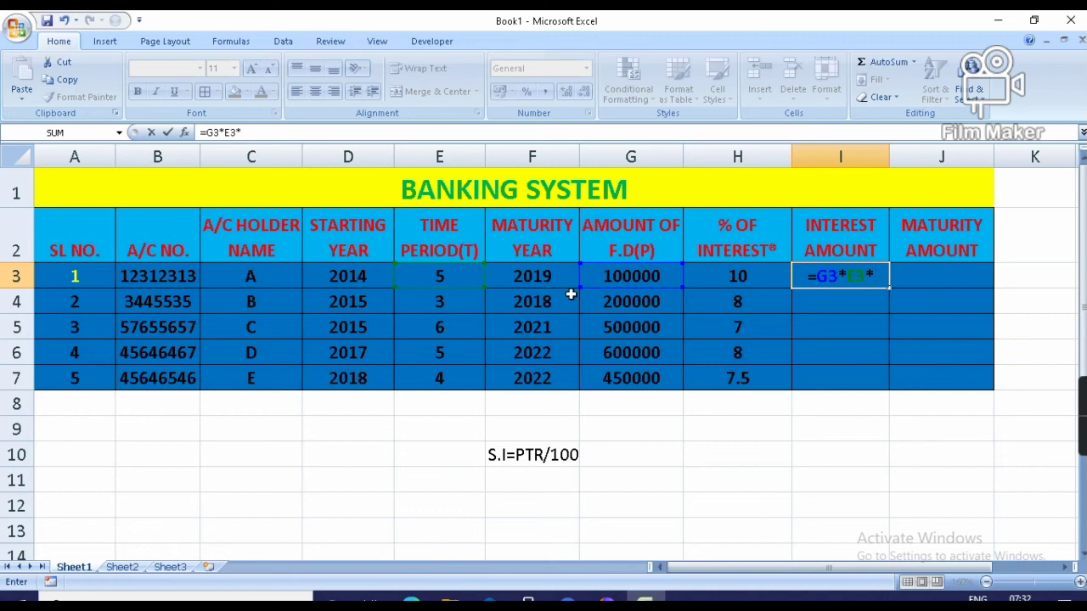
click(738, 278)
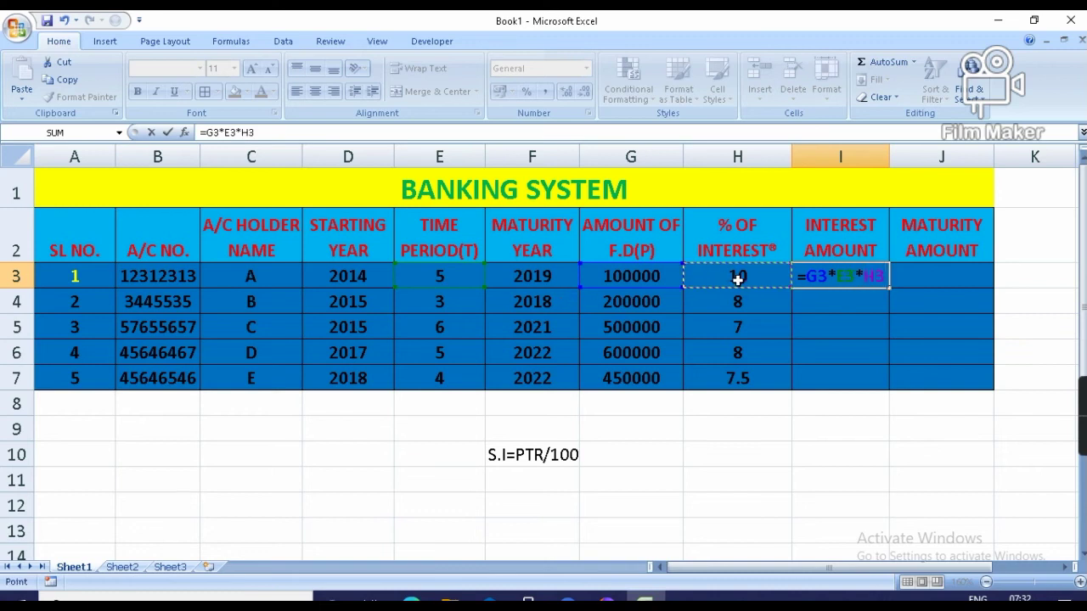
text(/100)
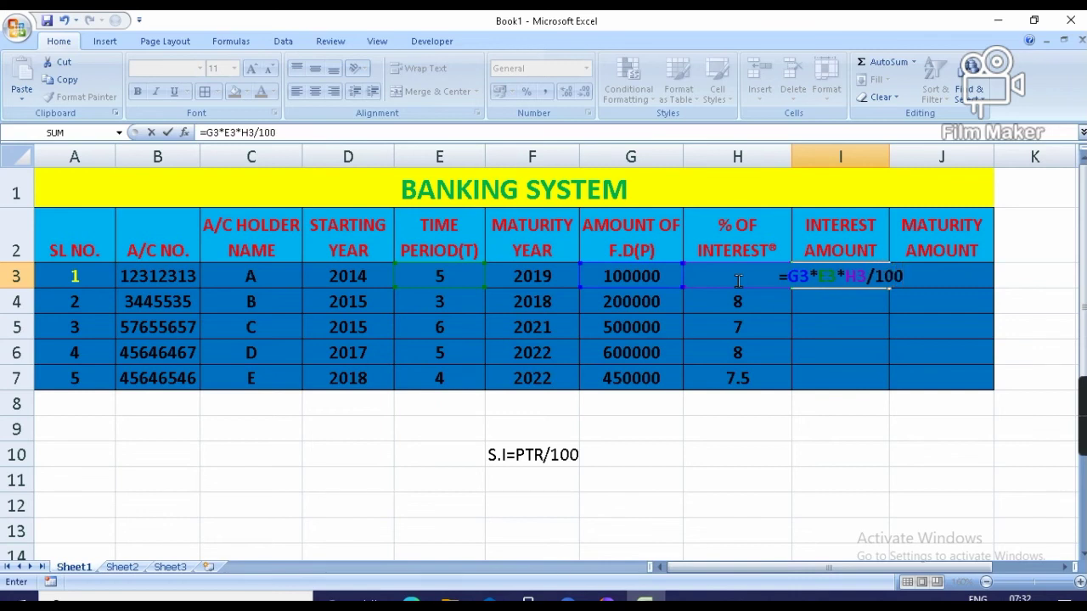
key(Return)
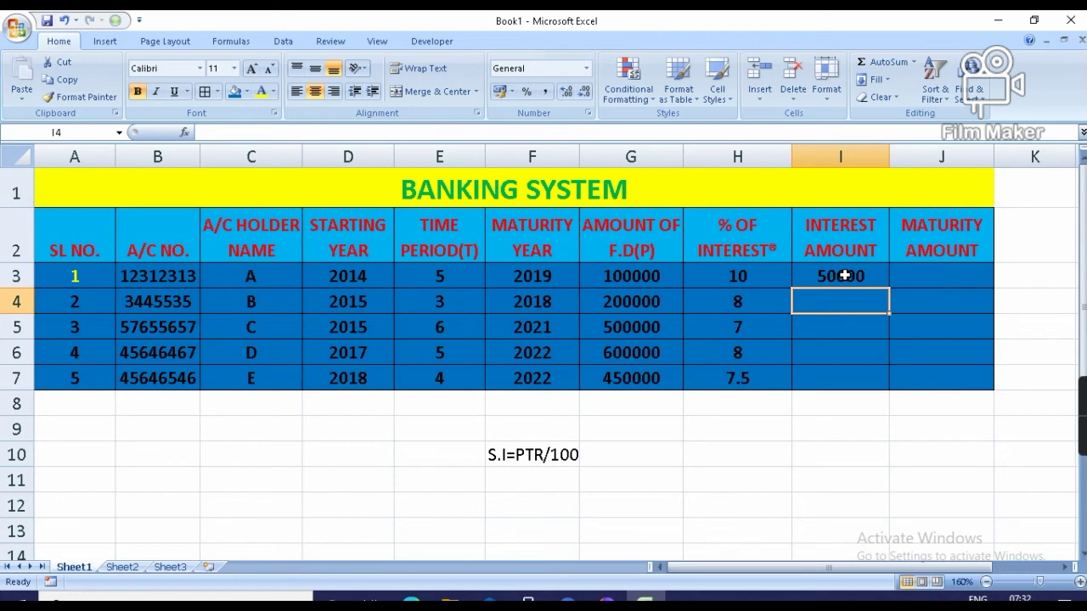
Enter =G4*E4*H4/100 in I4, fill I3's formula down to I7, and widen column J
text(=)
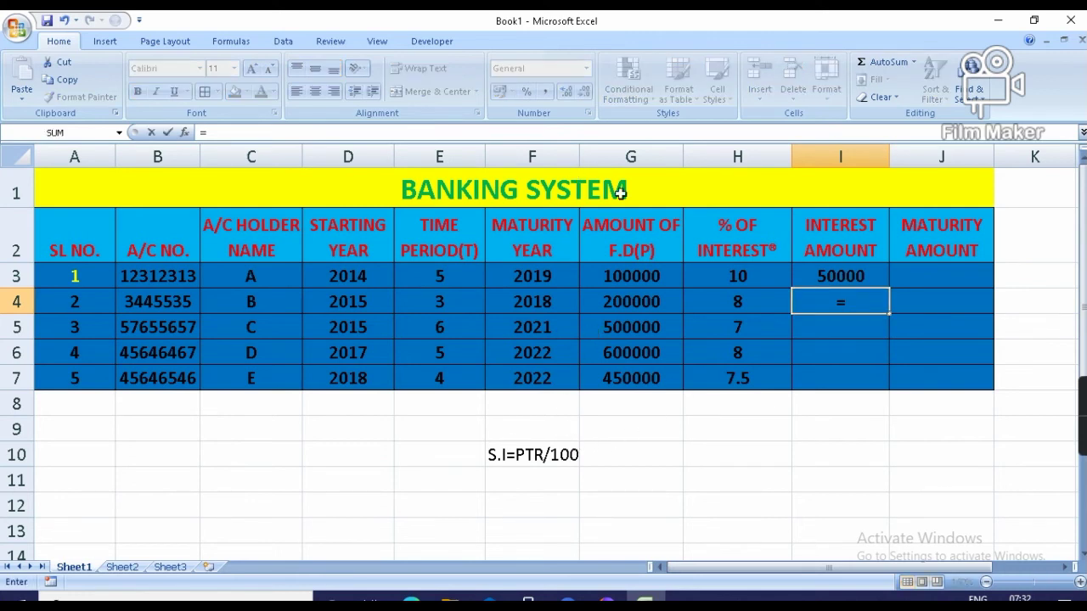
click(638, 303)
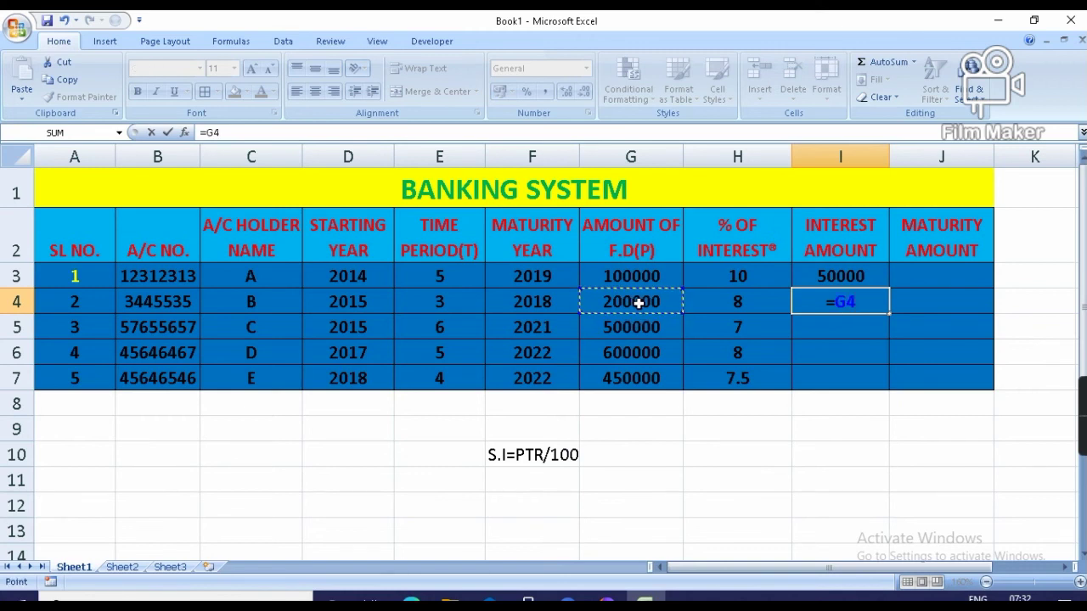
text(*)
click(441, 307)
text(*)
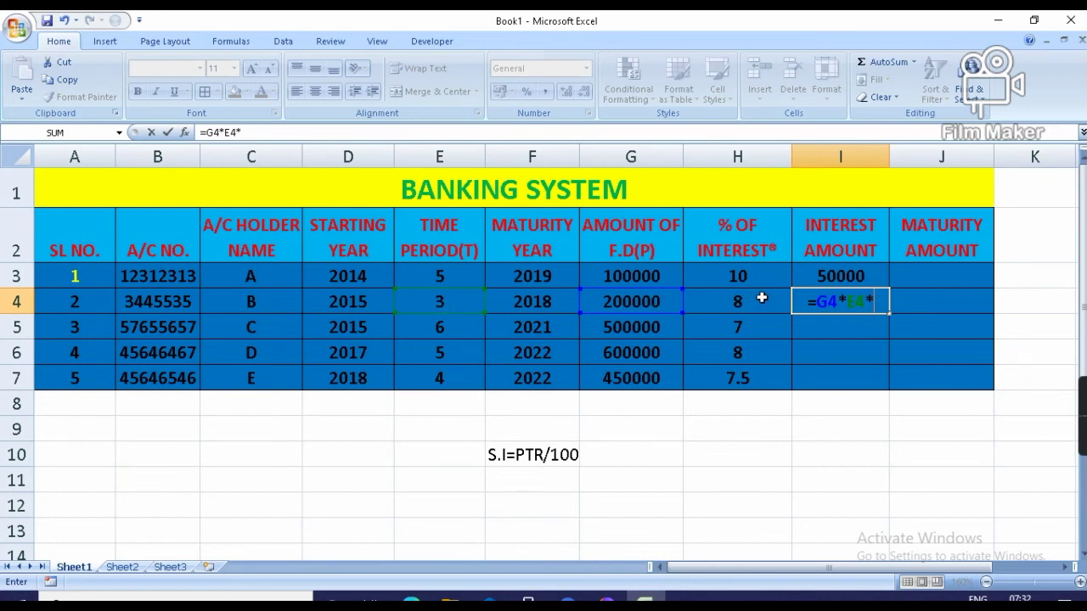
click(733, 303)
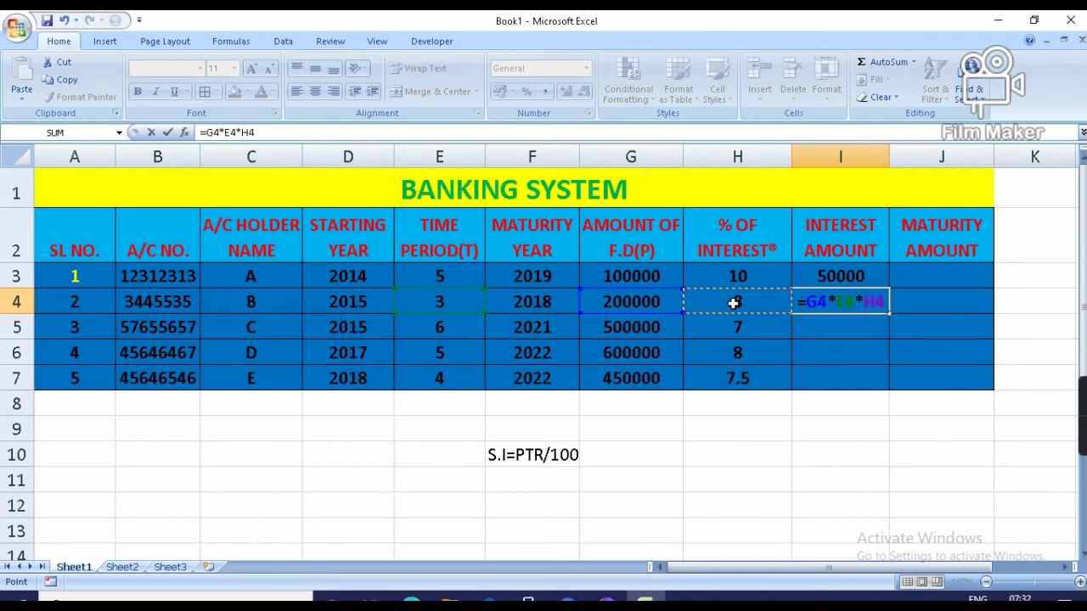
text(/100)
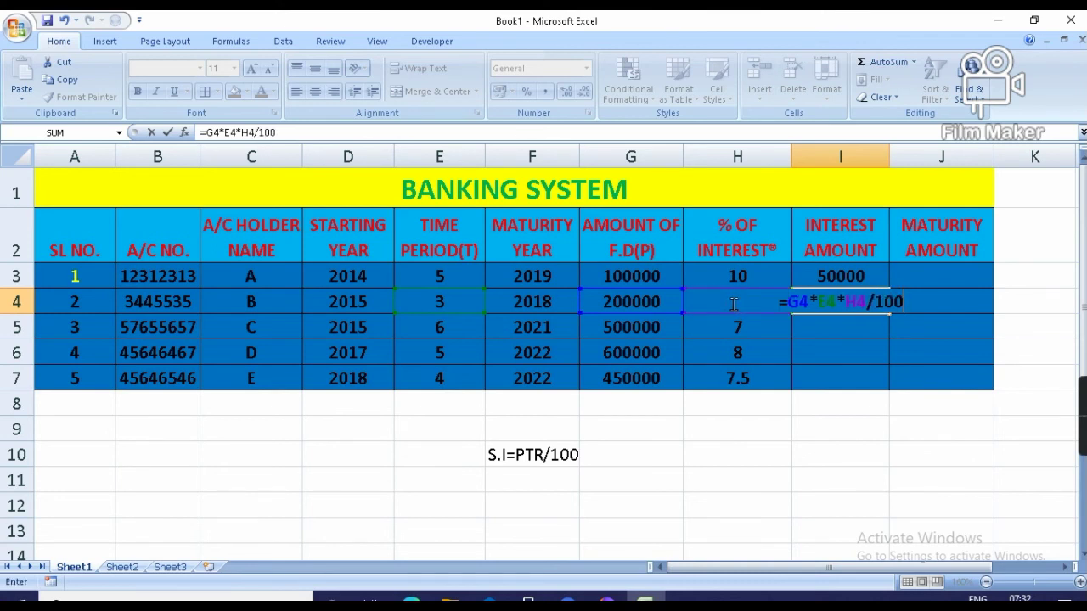
key(Return)
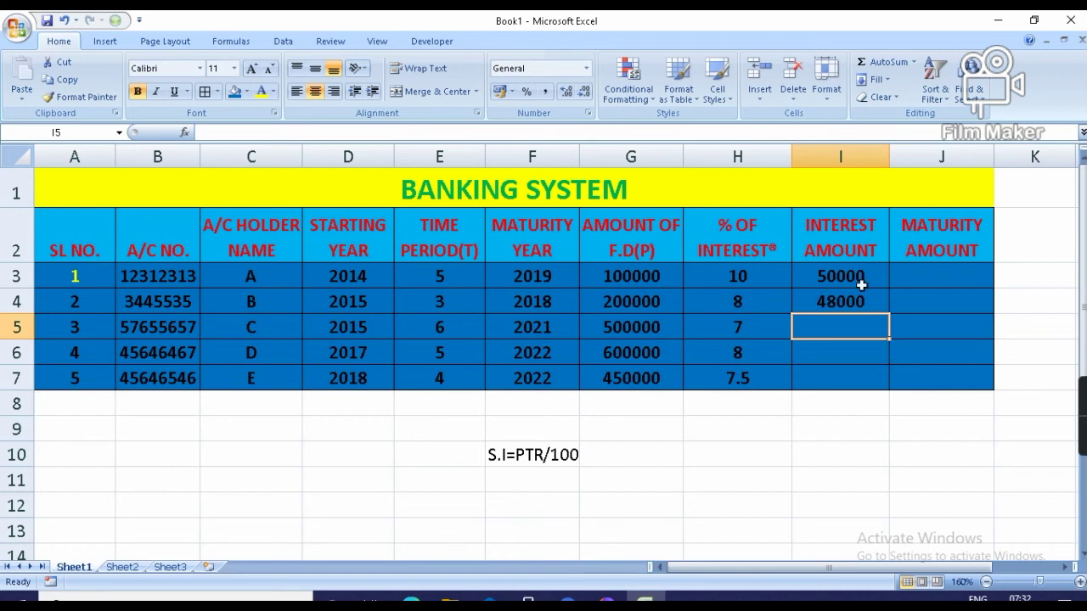
click(858, 276)
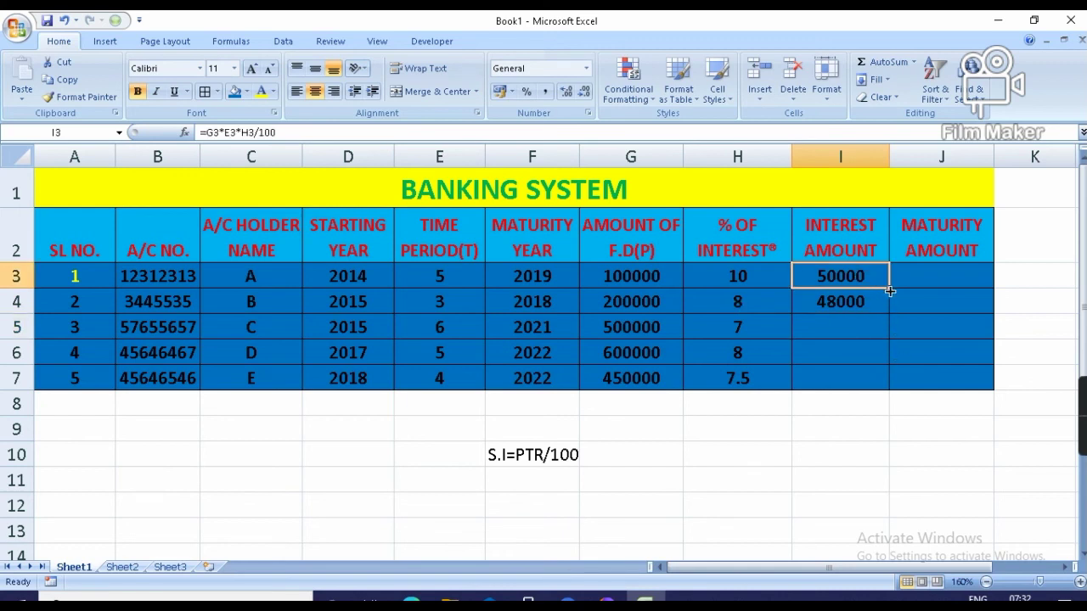
drag(889, 290, 897, 401)
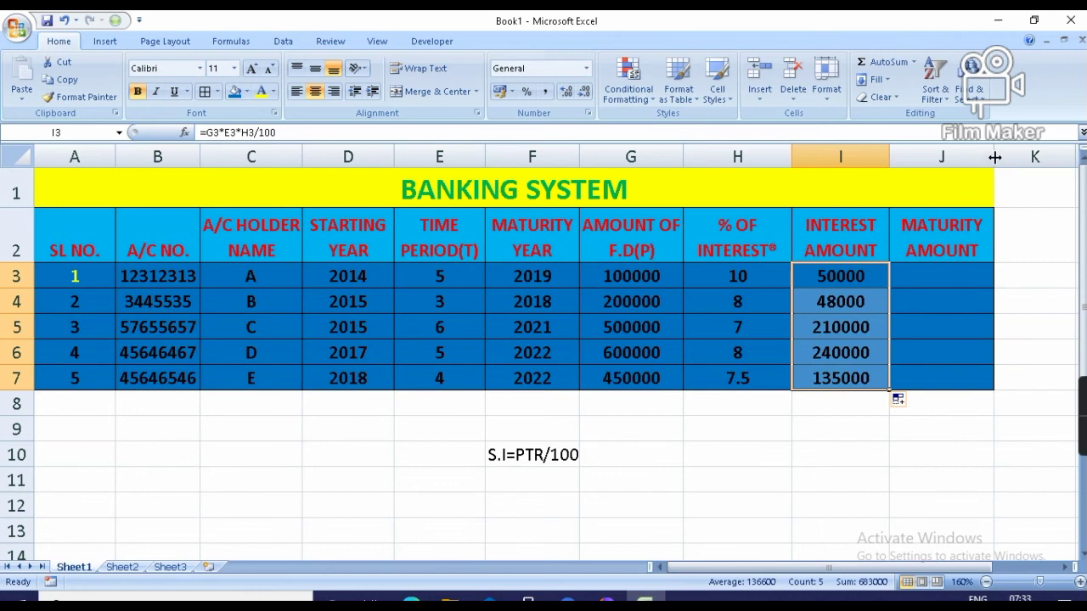
drag(994, 157, 1007, 160)
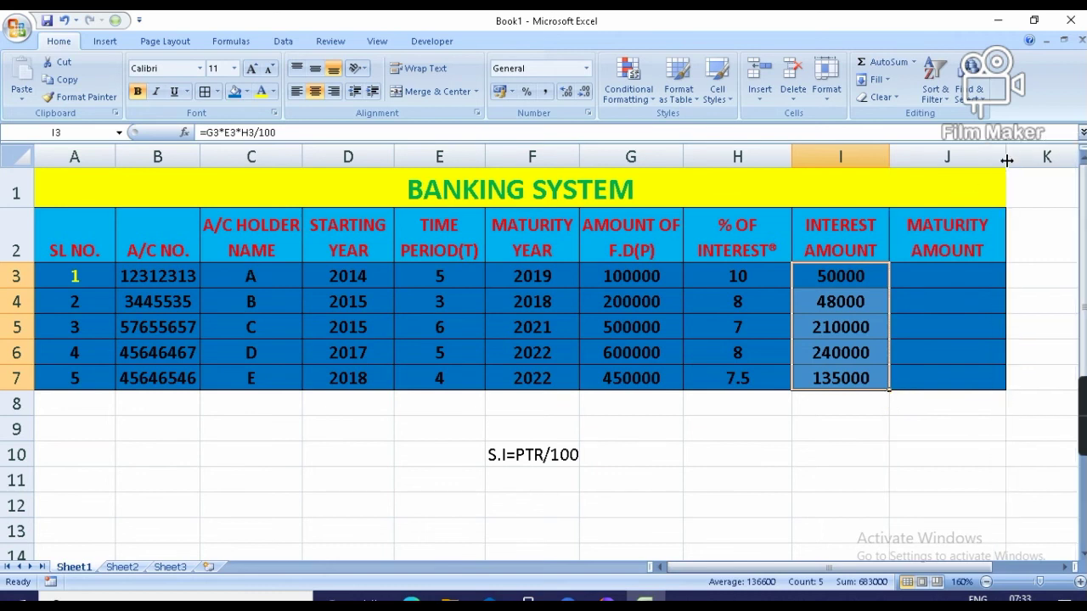
Write the note M.A=I+P in cell H10
click(706, 454)
text(M.A=)
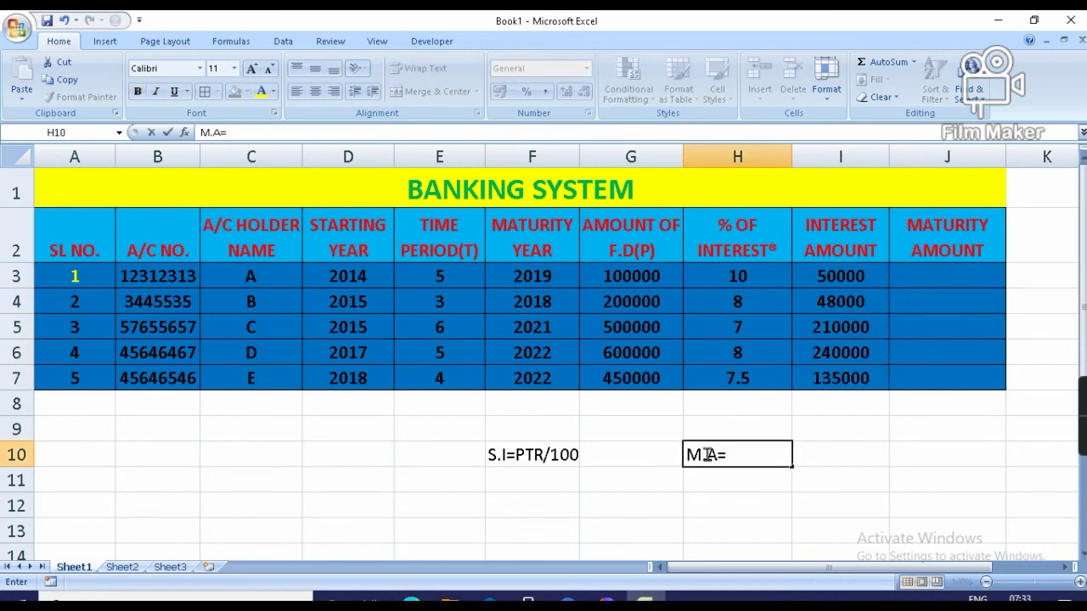
text(I)
text(+P)
click(820, 499)
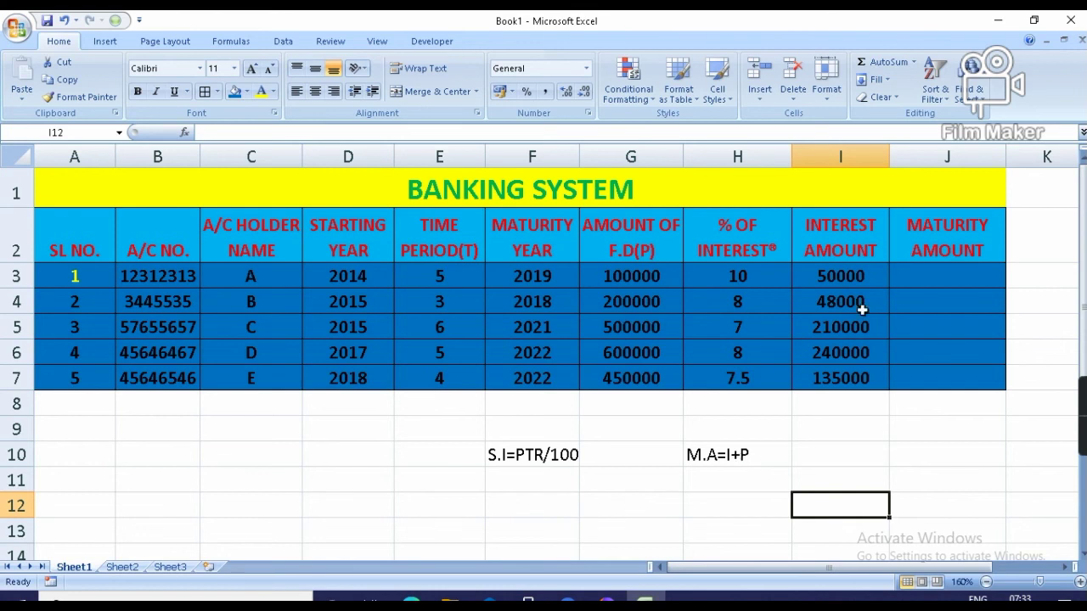
Enter =G3+I3 in J3 for account A's maturity amount
click(929, 283)
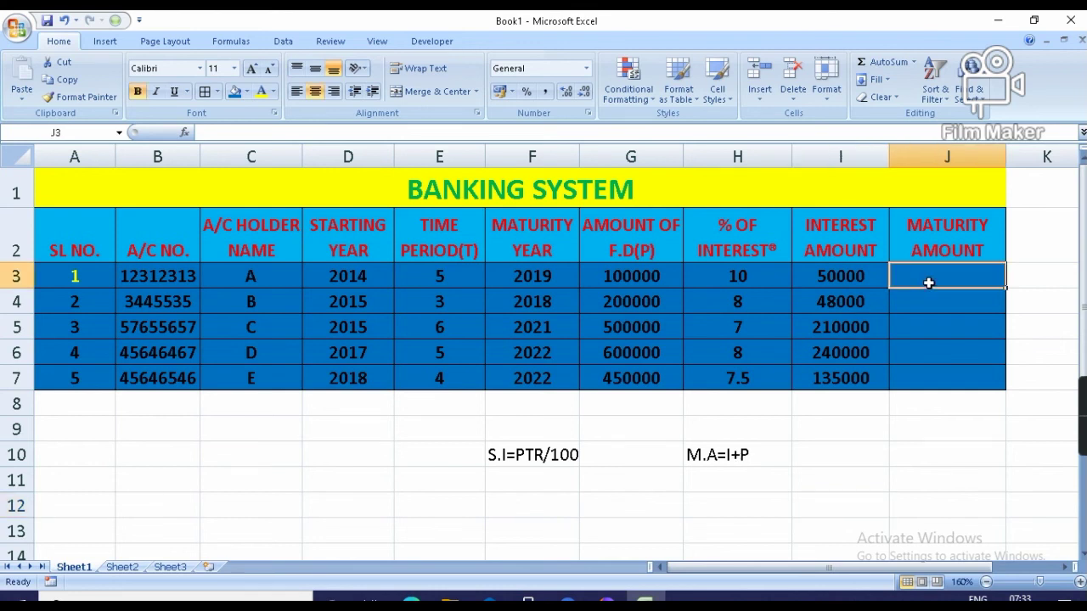
text(=)
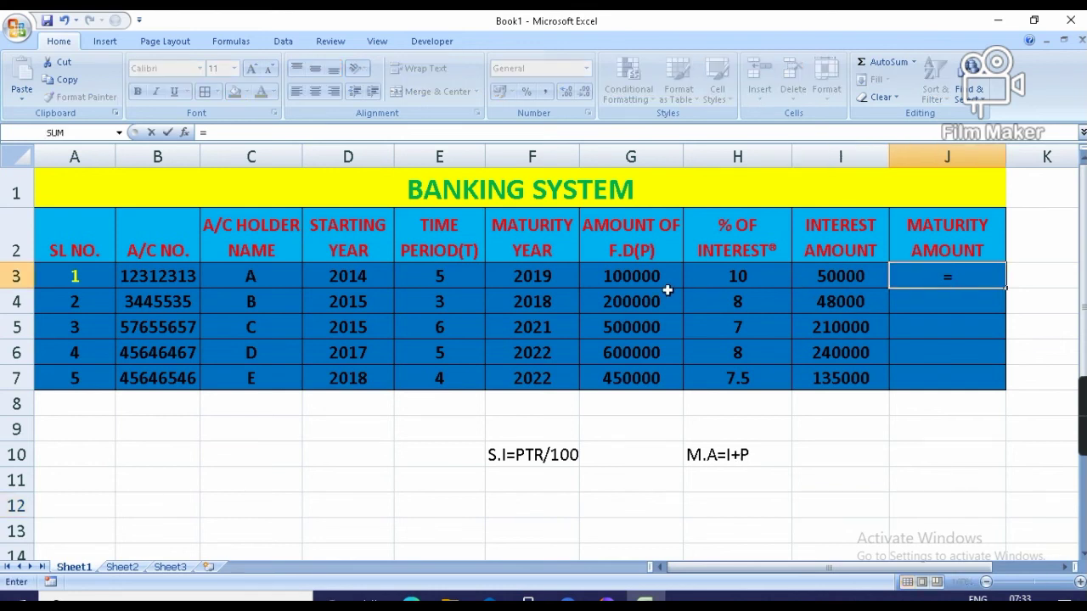
click(643, 279)
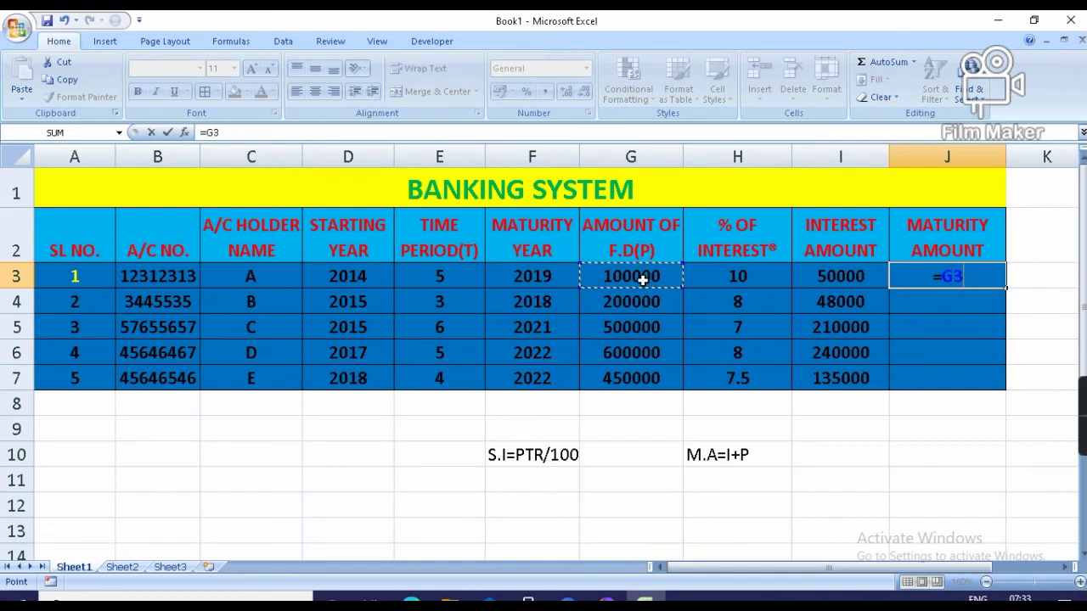
text(+)
click(845, 283)
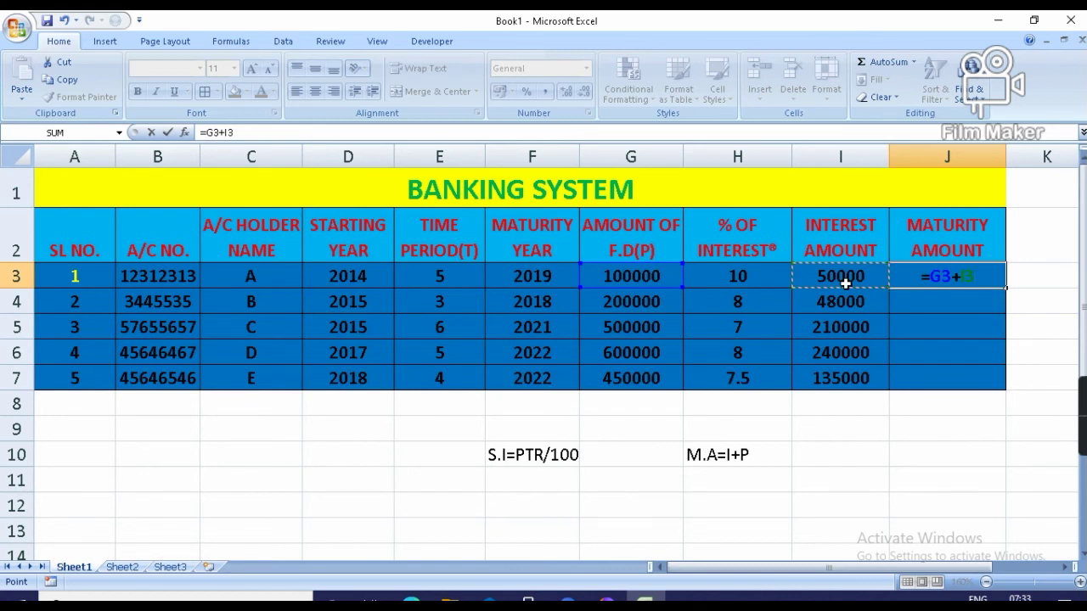
key(Return)
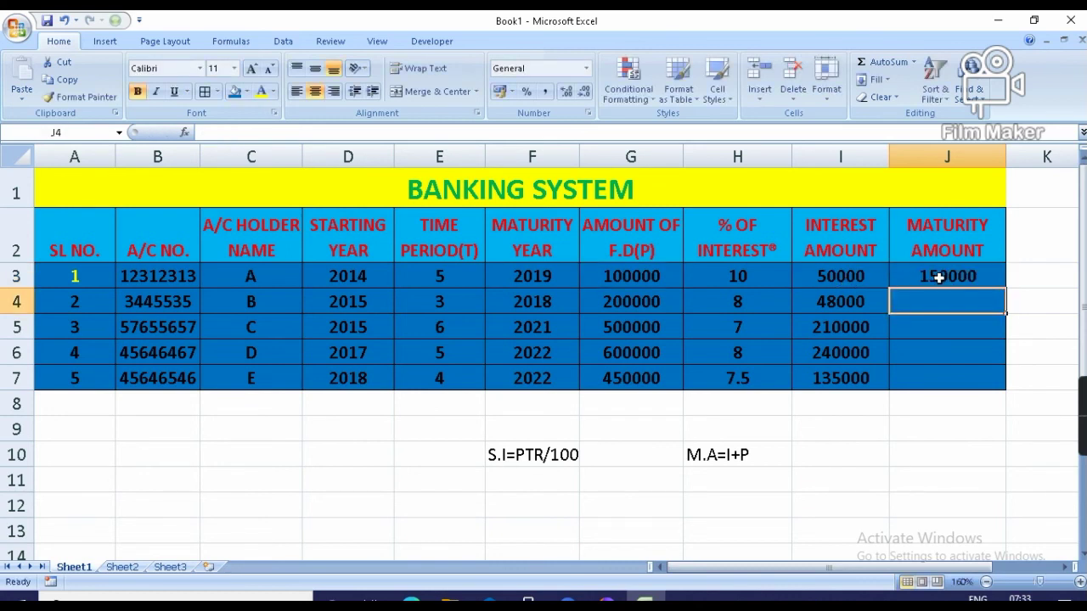
Enter =G4+I4 in J4 and fill J3's formula down through J7
text(=)
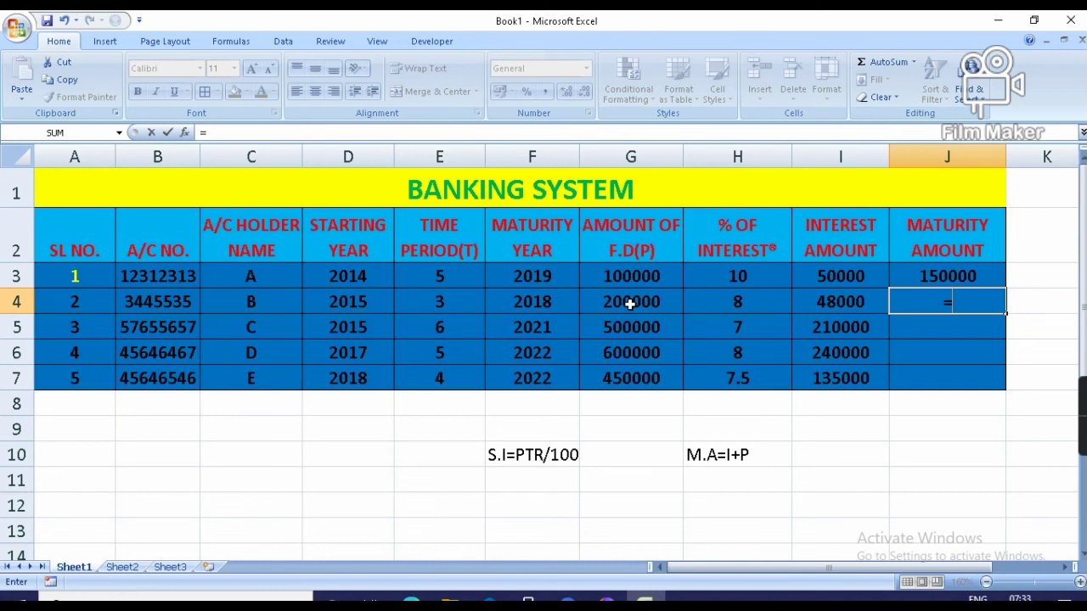
click(629, 303)
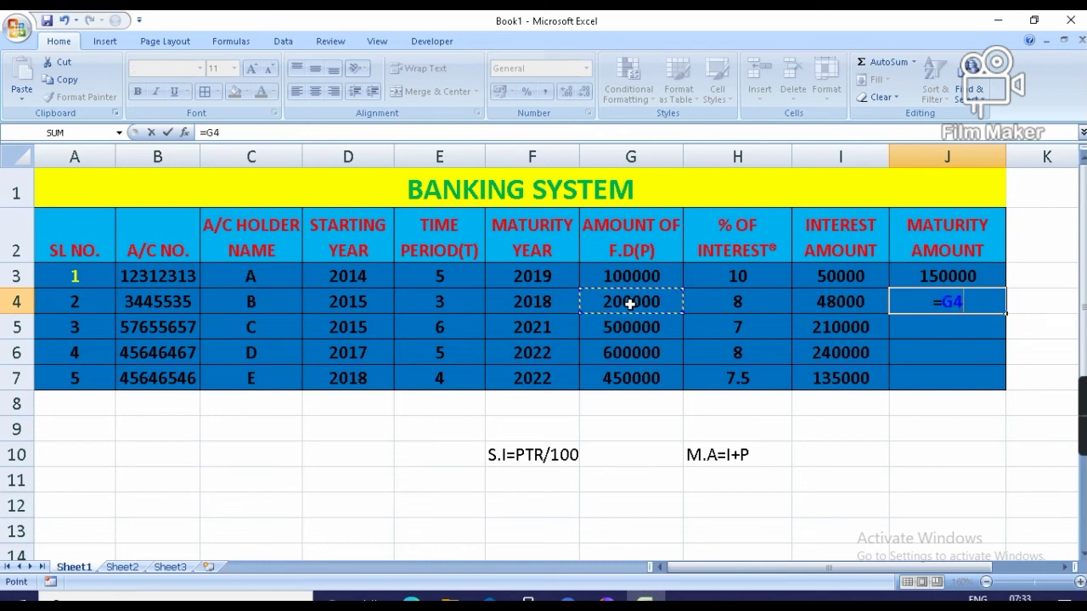
text(+)
click(860, 307)
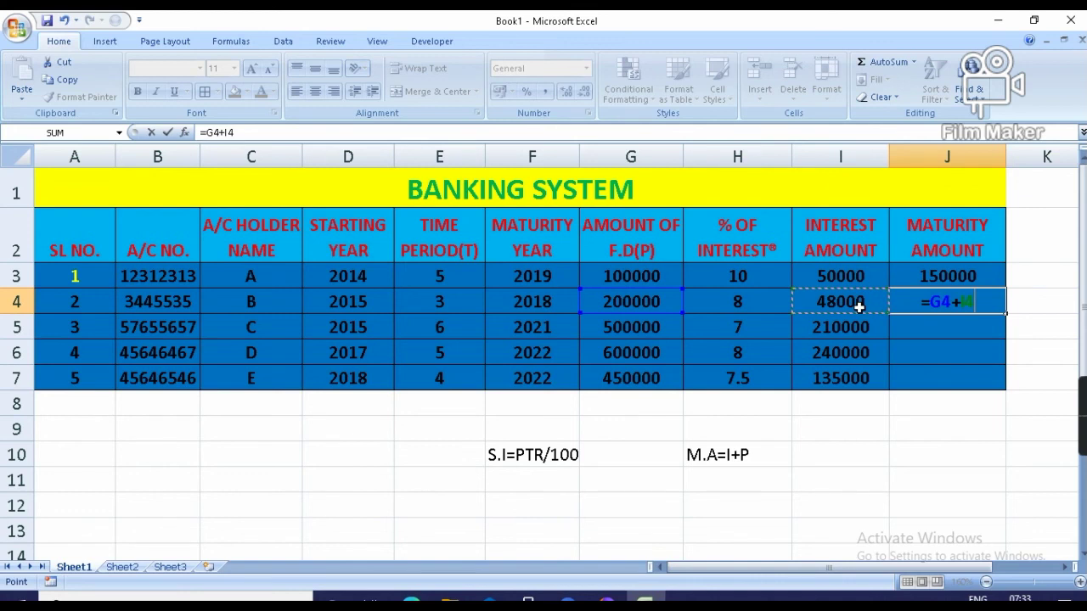
key(Return)
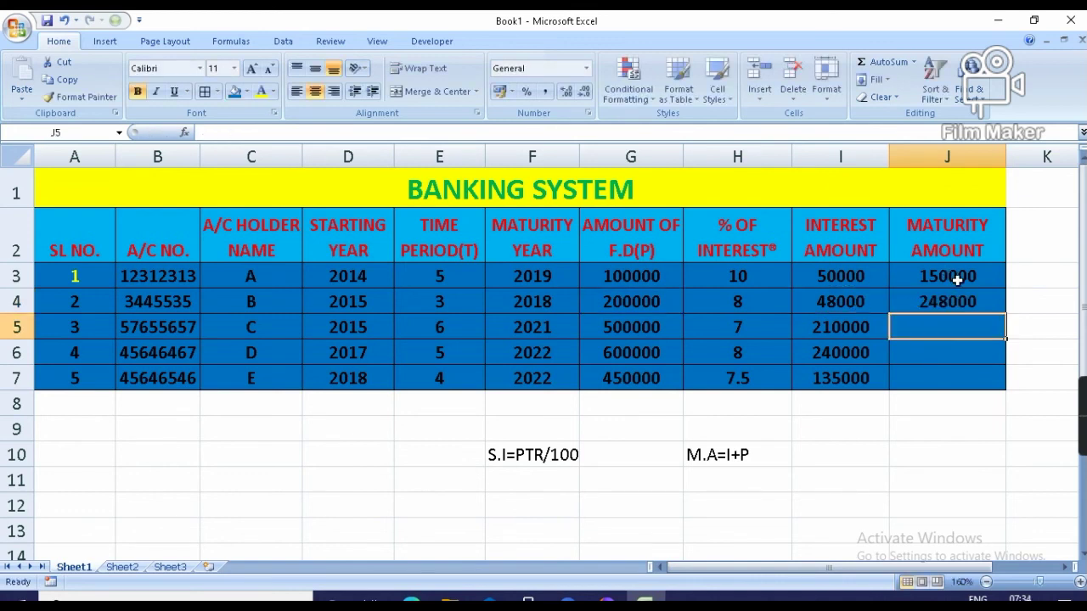
click(952, 278)
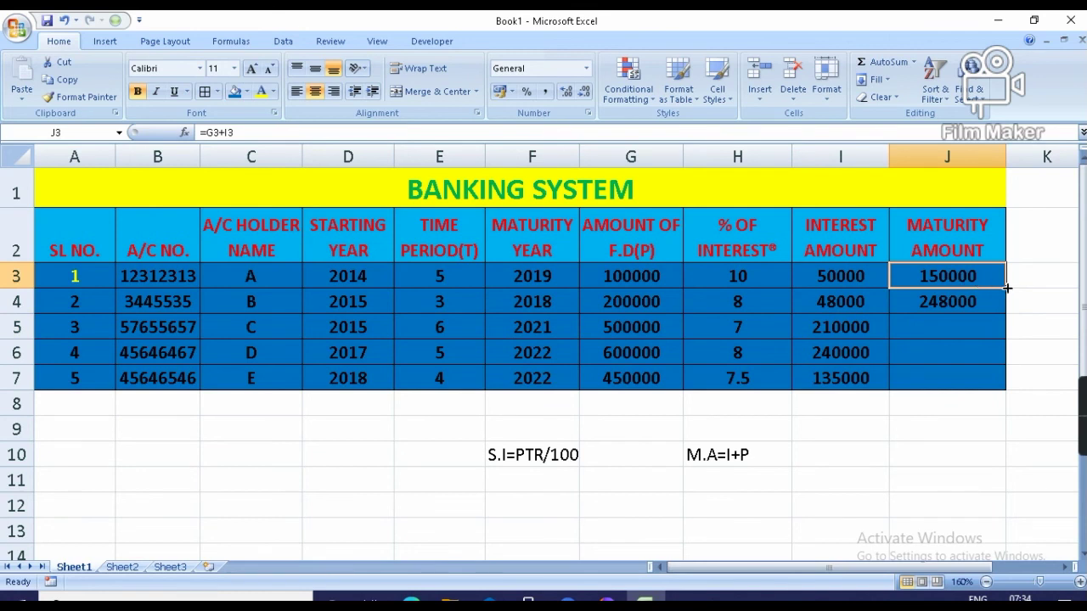
drag(1006, 289, 1013, 400)
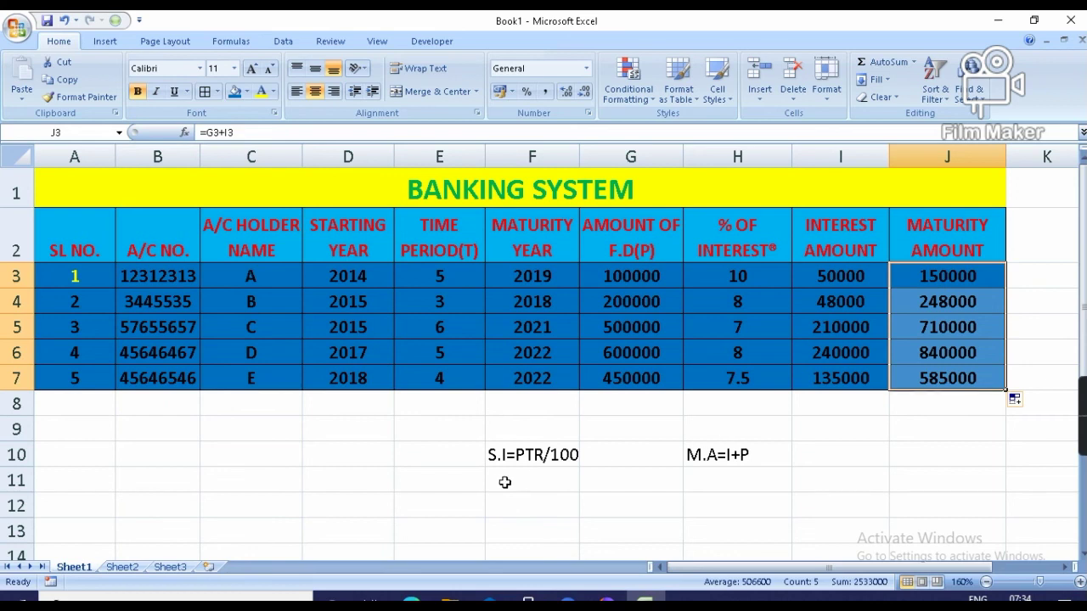
click(237, 466)
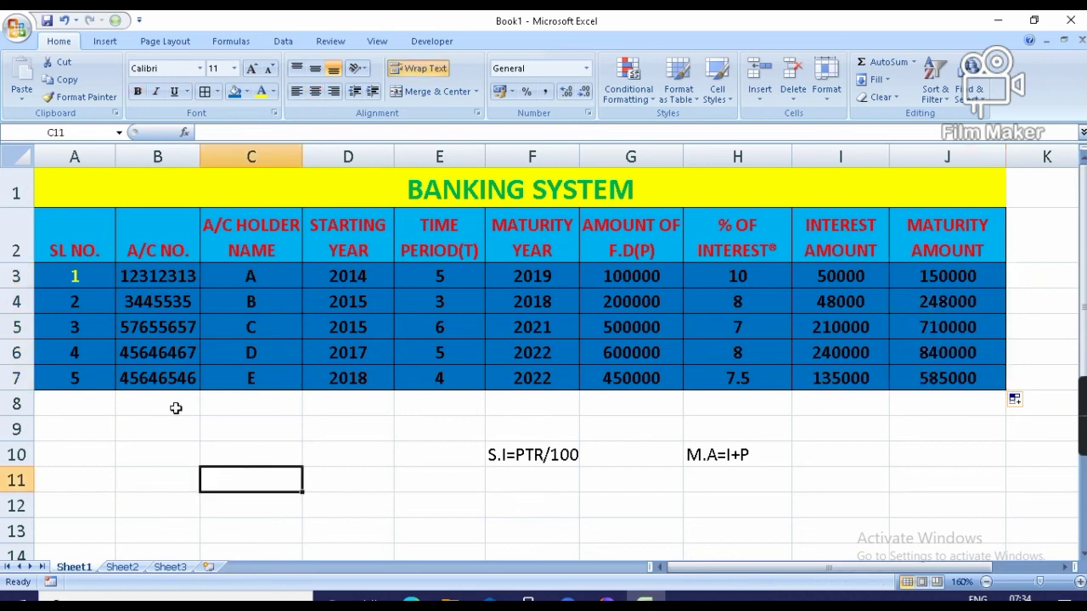
Color the table data in A3:J7 with yellow font
click(66, 280)
key(shift+Down)
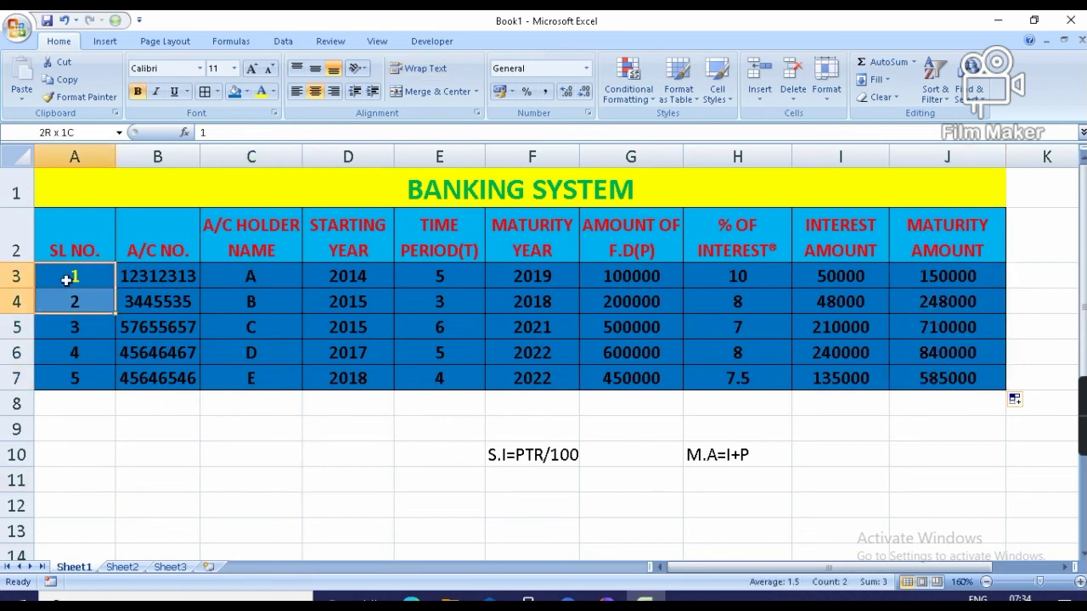
key(shift+Down)
key(shift+Down)
key(shift+Down)
key(shift+Right)
key(shift+Right)
key(shift+Right)
key(shift+Right)
key(shift+Right)
key(shift+Right)
key(shift+Right)
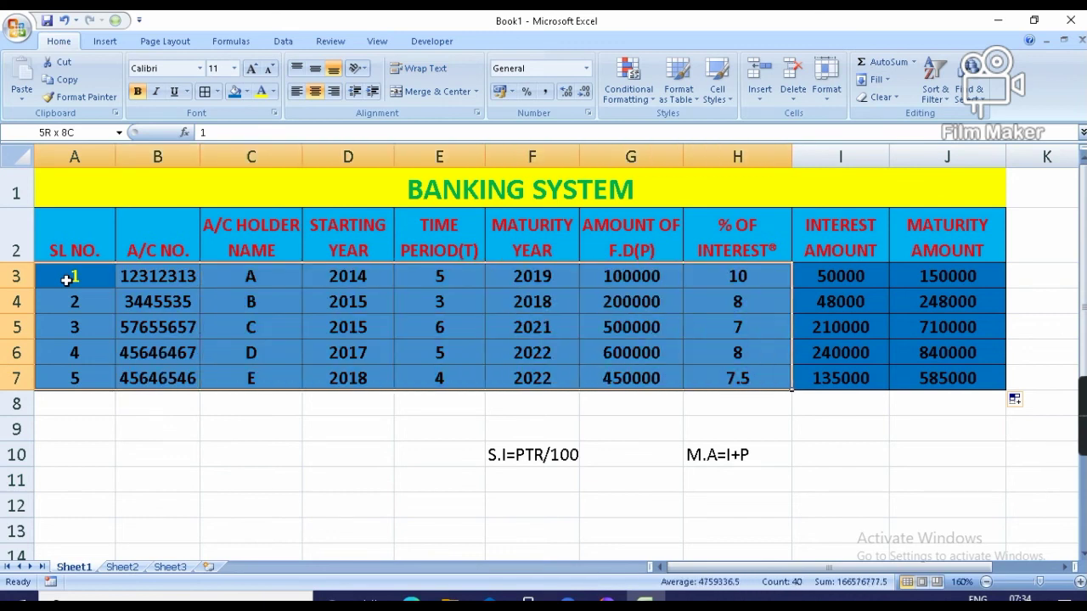
key(shift+Right)
key(shift+Right)
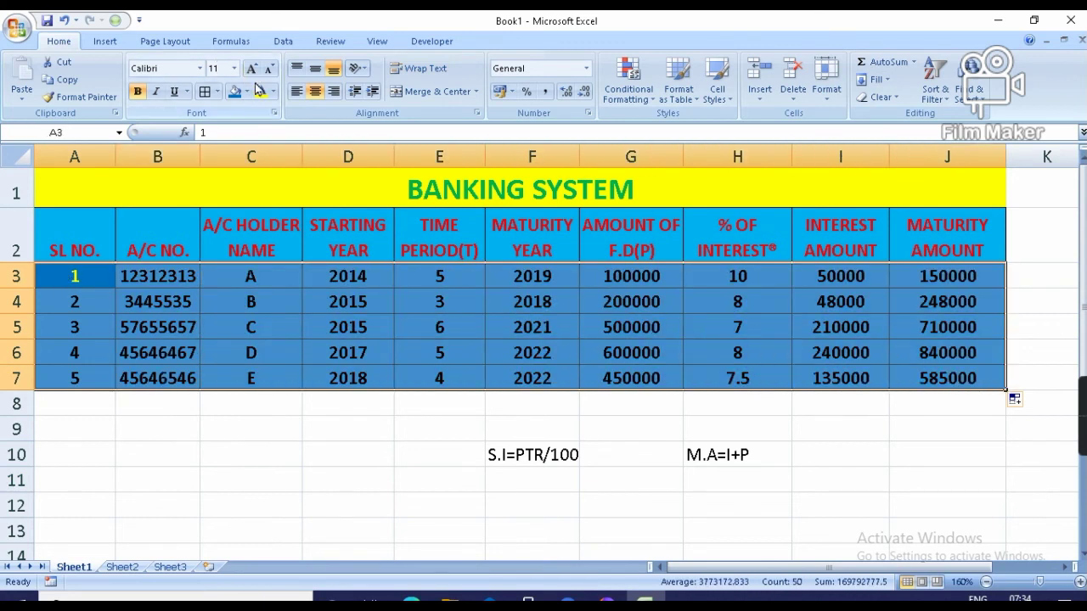
click(261, 91)
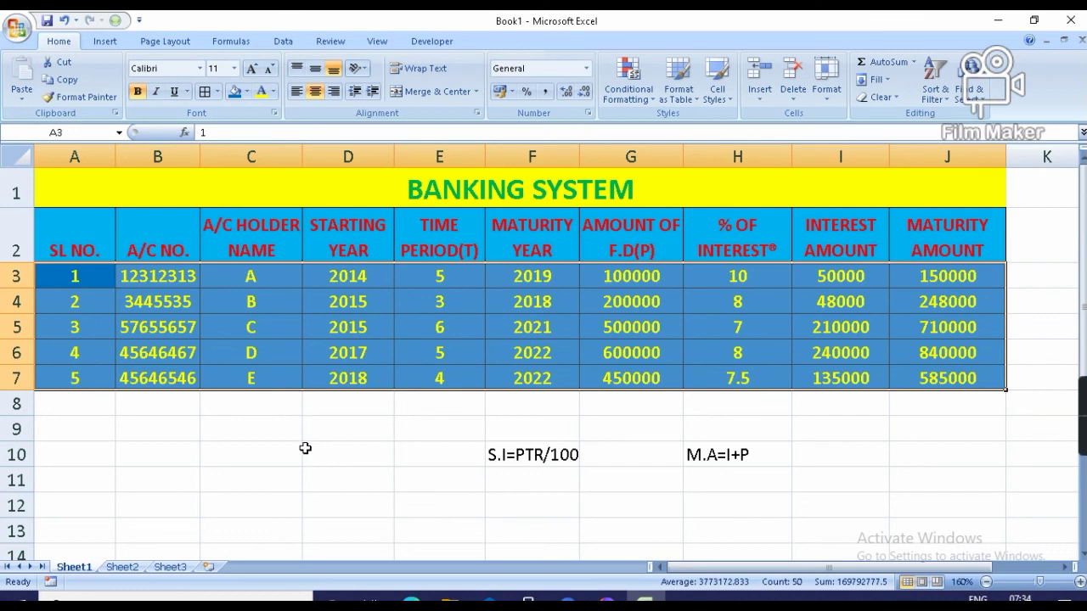
click(305, 449)
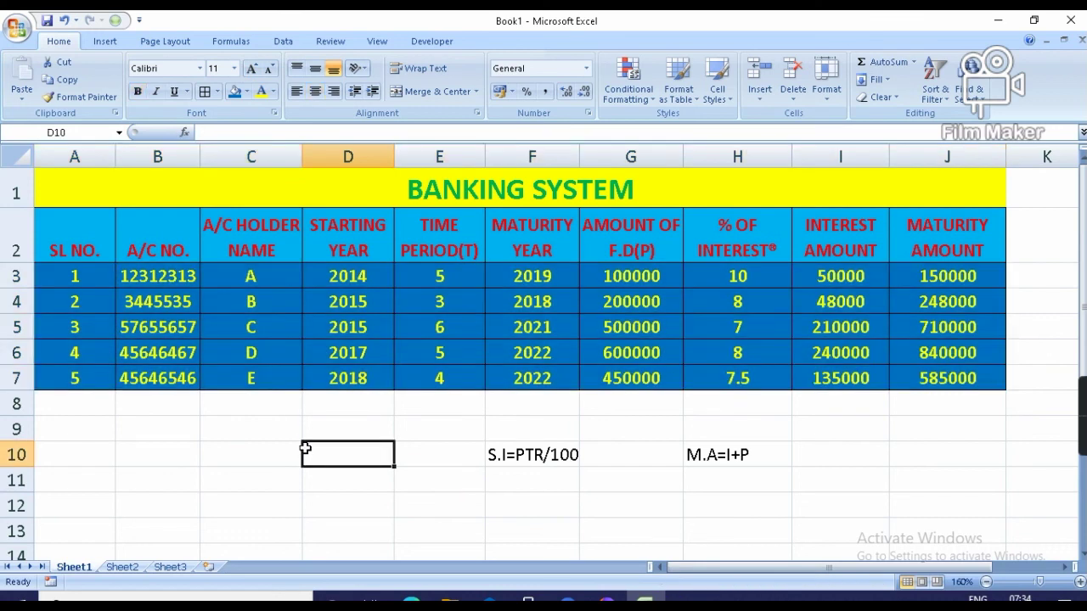
Give the S.I=PTR/100 and M.A=I+P notes in F10 and H10 a blue fill
click(521, 455)
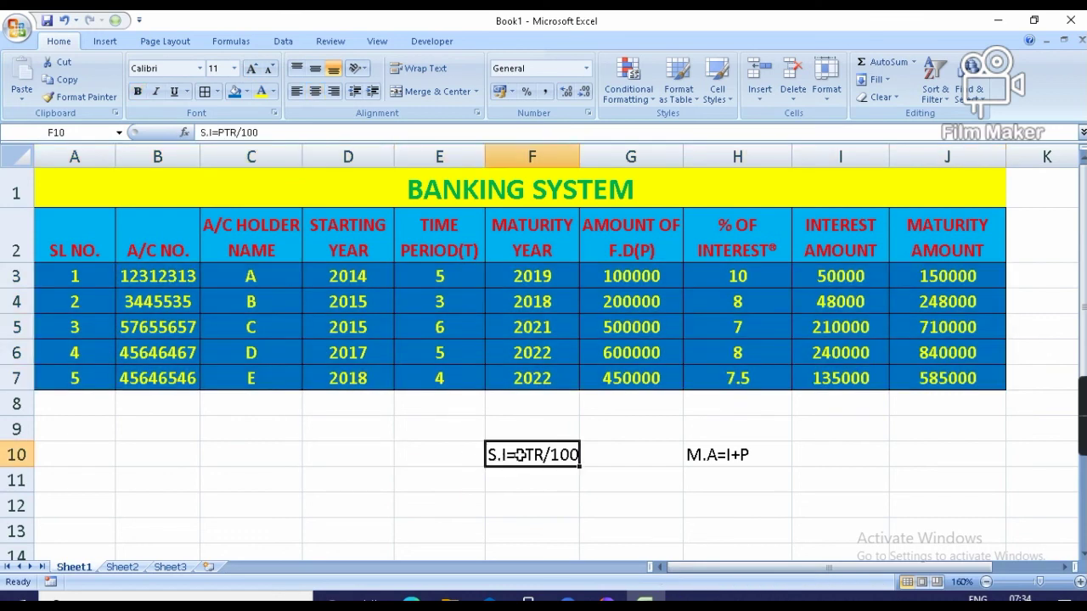
click(718, 458)
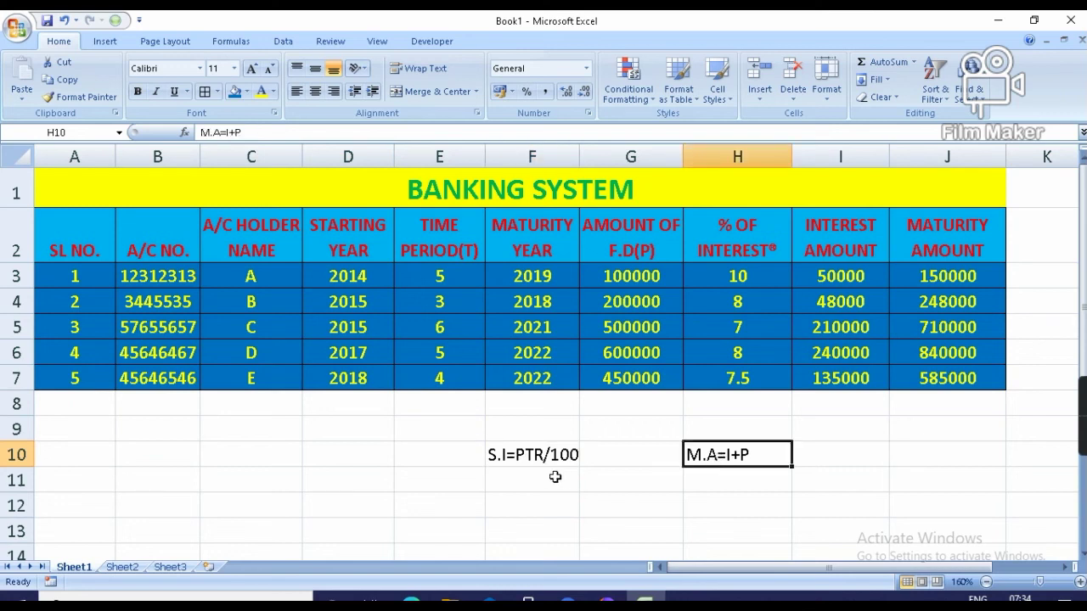
click(553, 455)
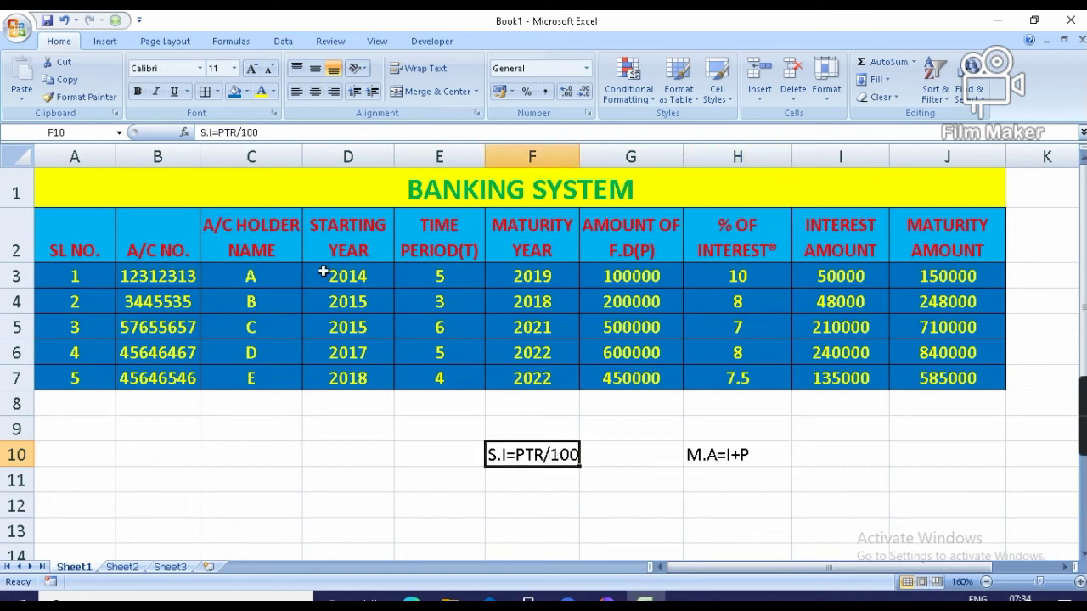
click(236, 95)
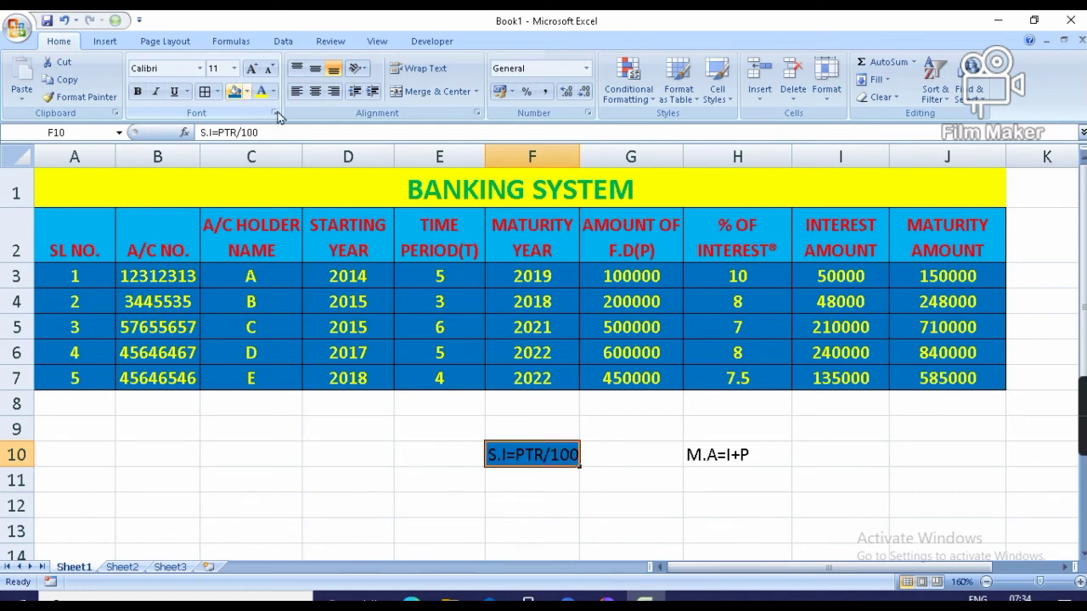
click(735, 454)
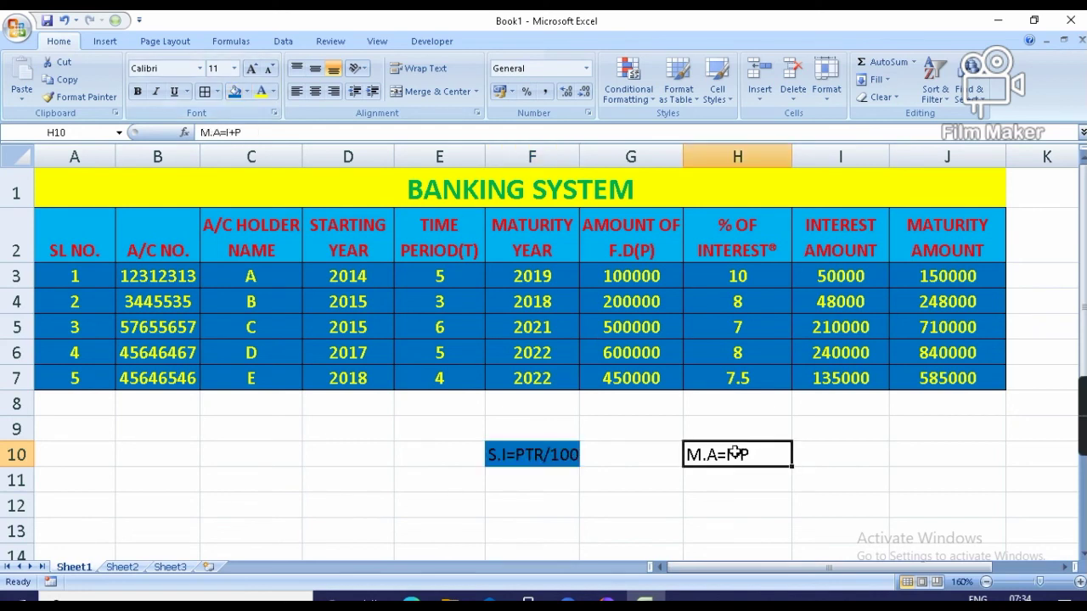
click(236, 95)
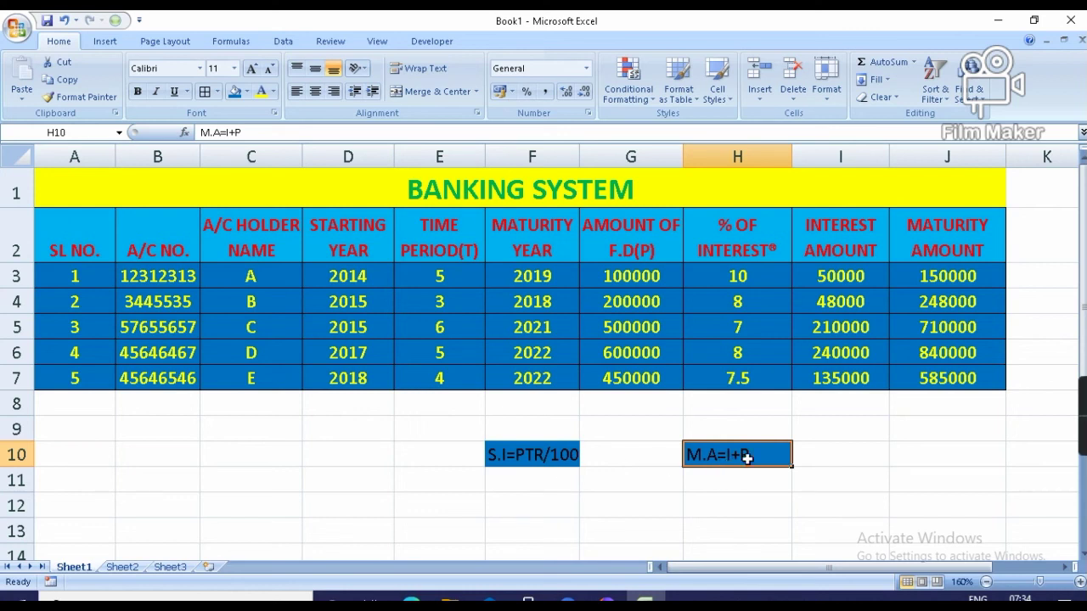
click(467, 443)
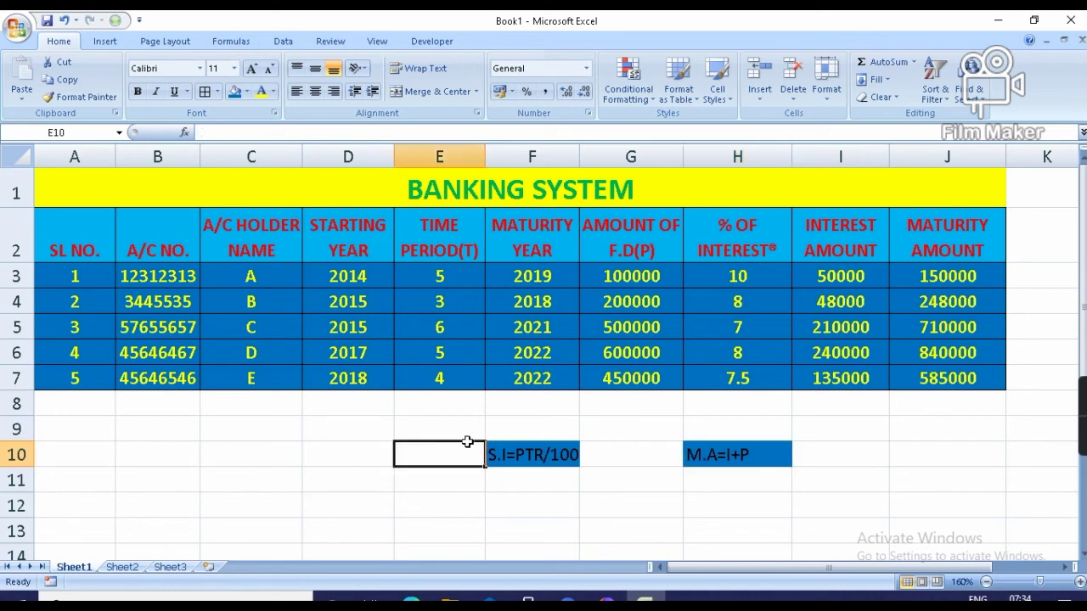